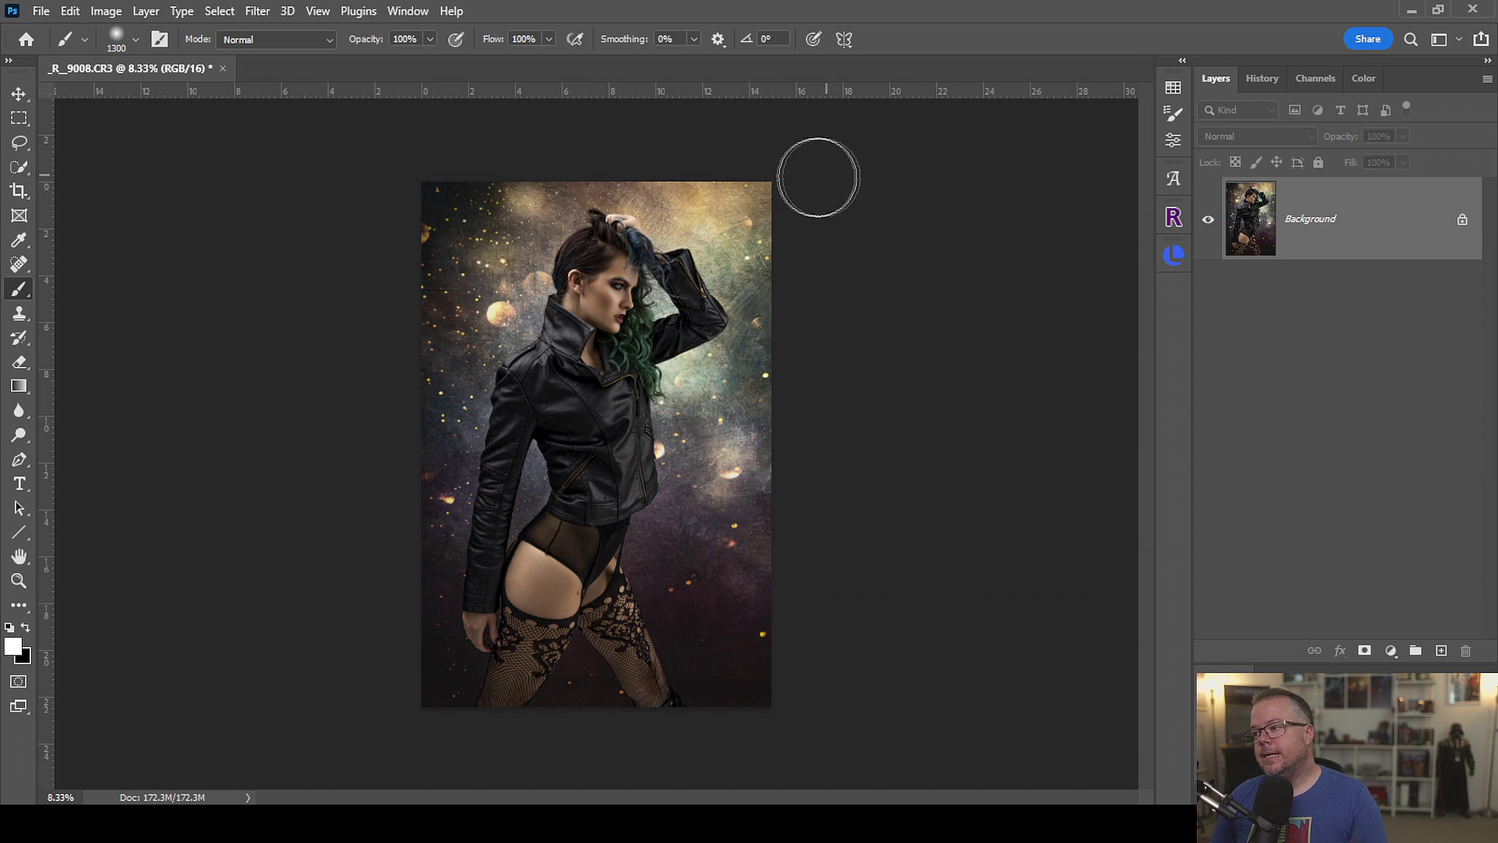
# Add a Solid Color fill layer in dark purple #240438.
pyautogui.click(1390, 651)
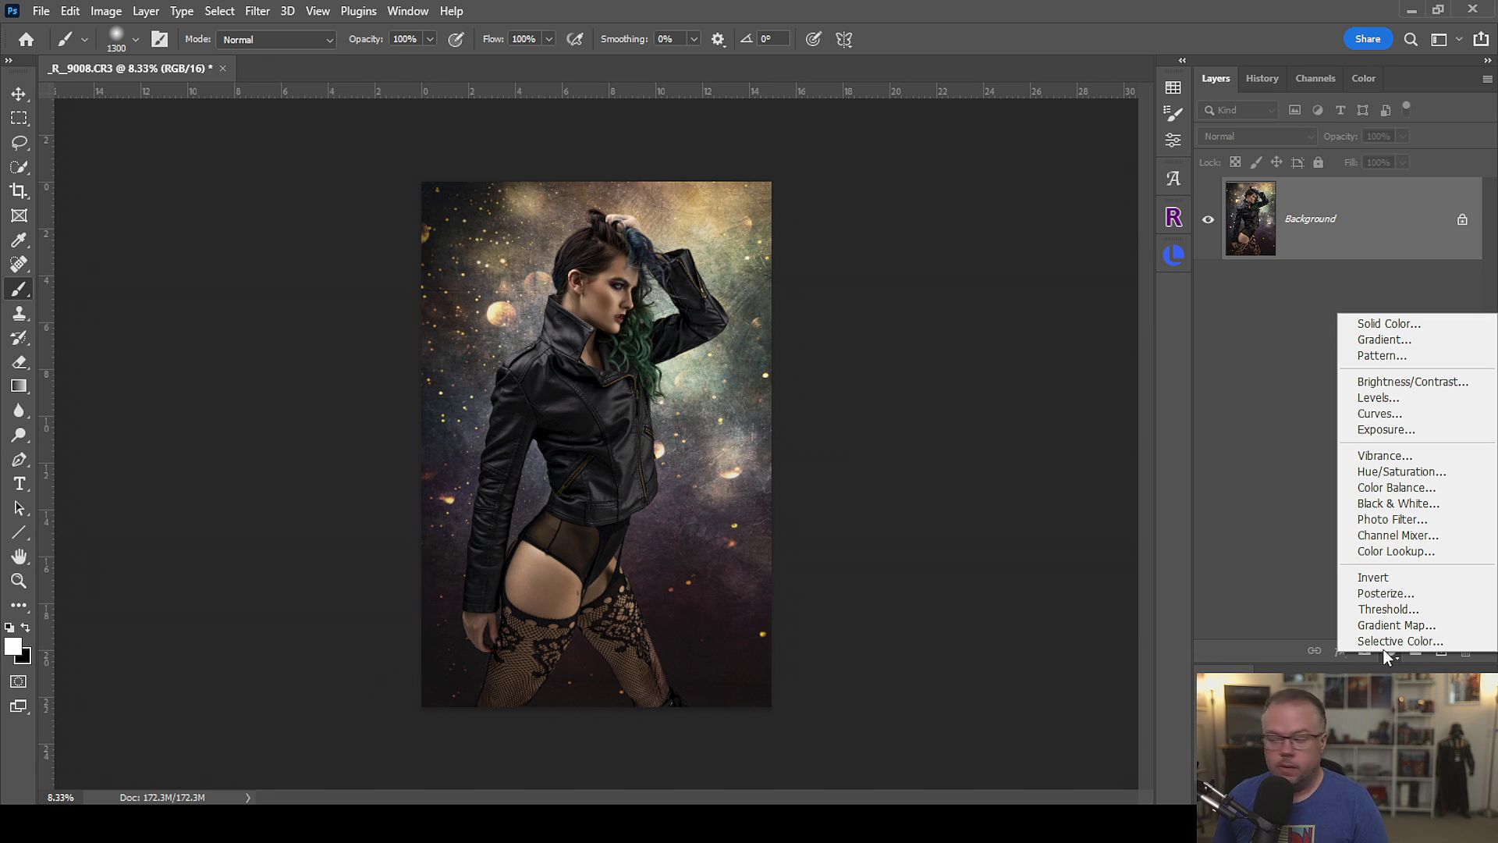
pyautogui.click(1394, 325)
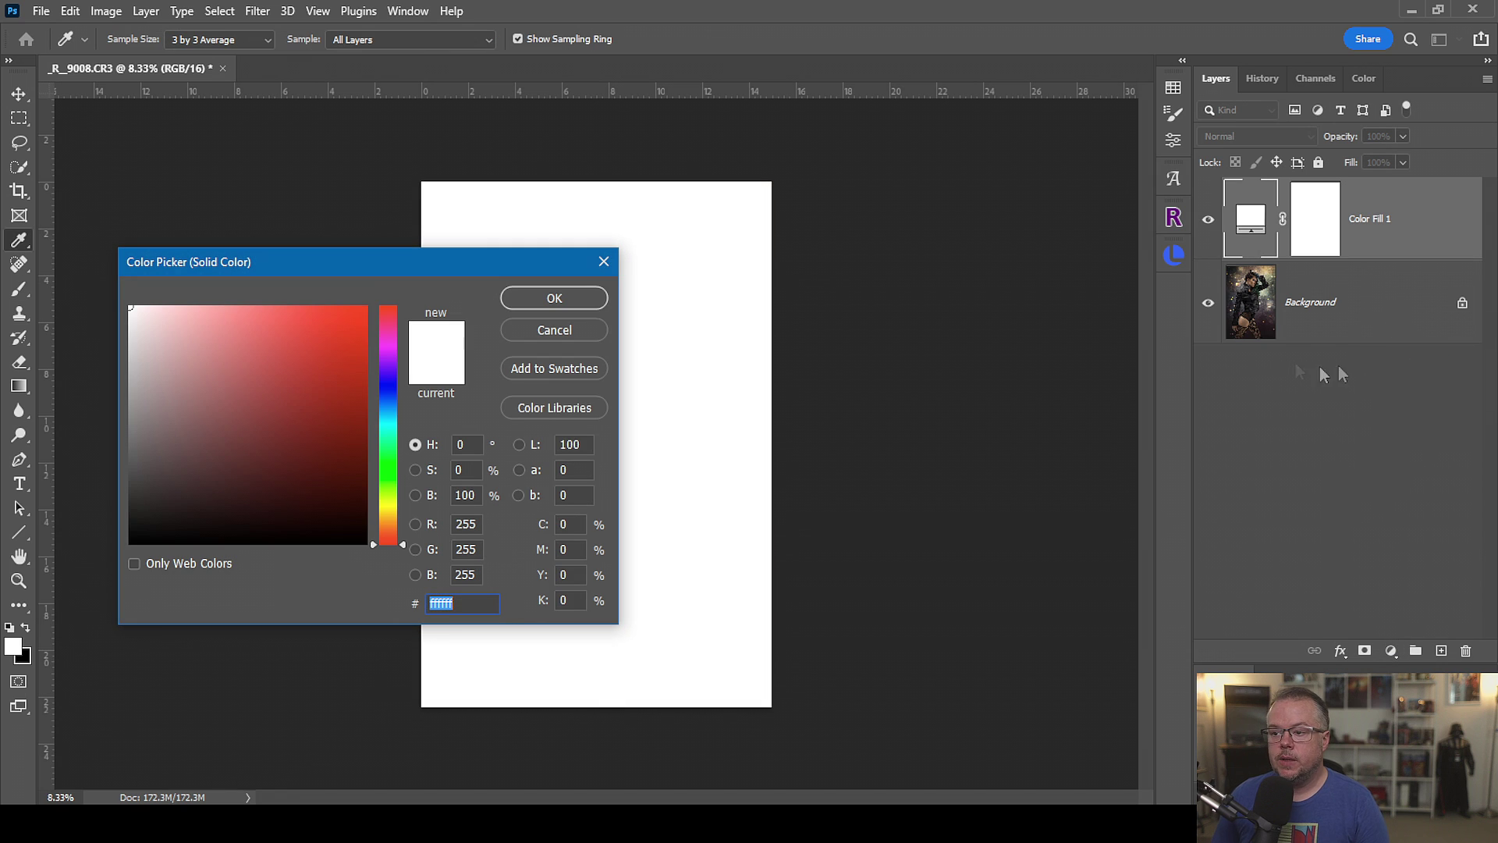
pyautogui.click(386, 360)
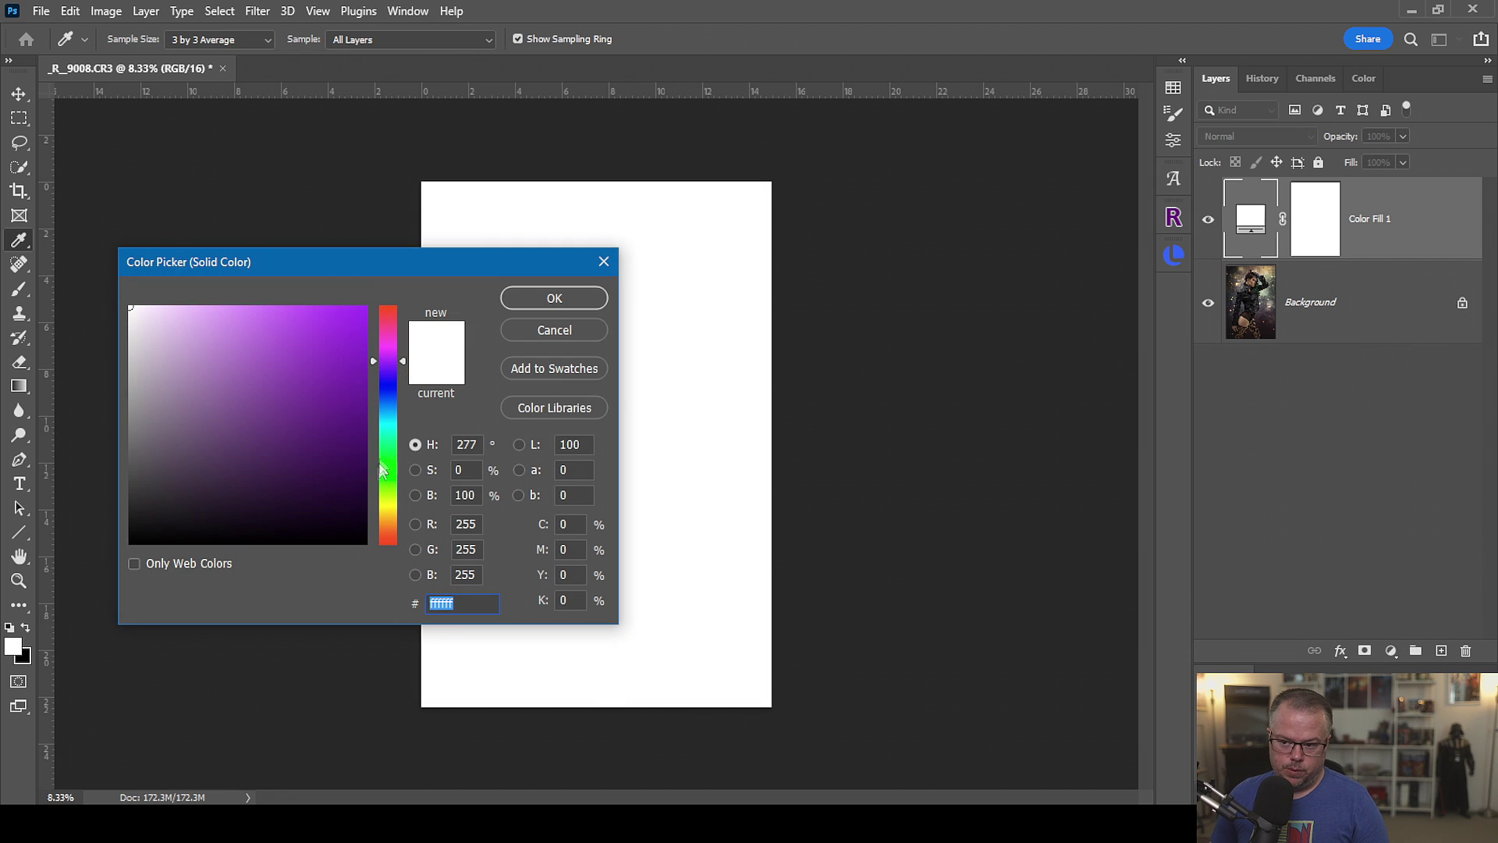
pyautogui.click(348, 492)
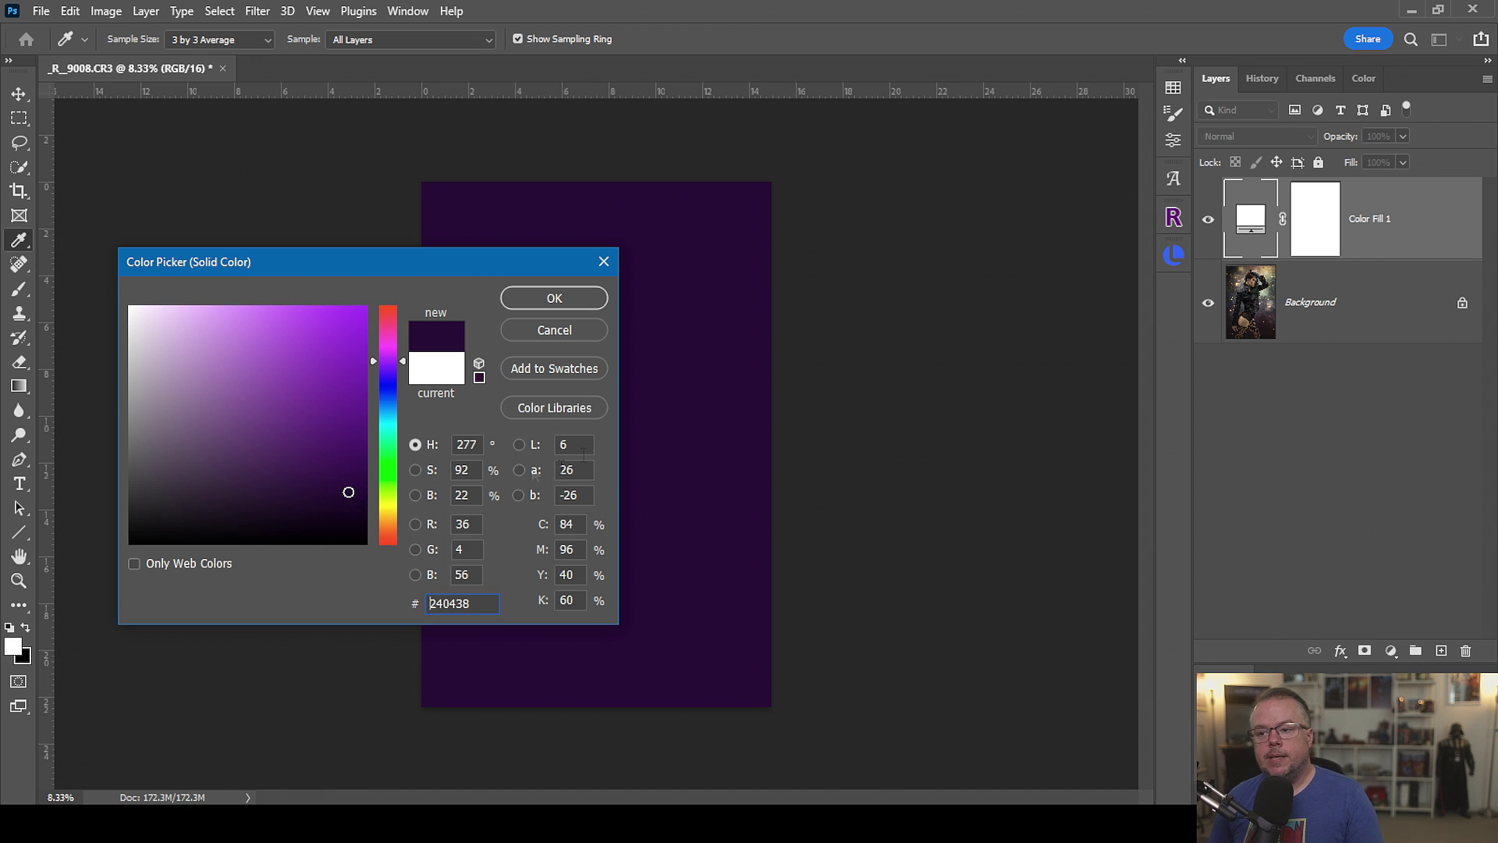
pyautogui.click(579, 301)
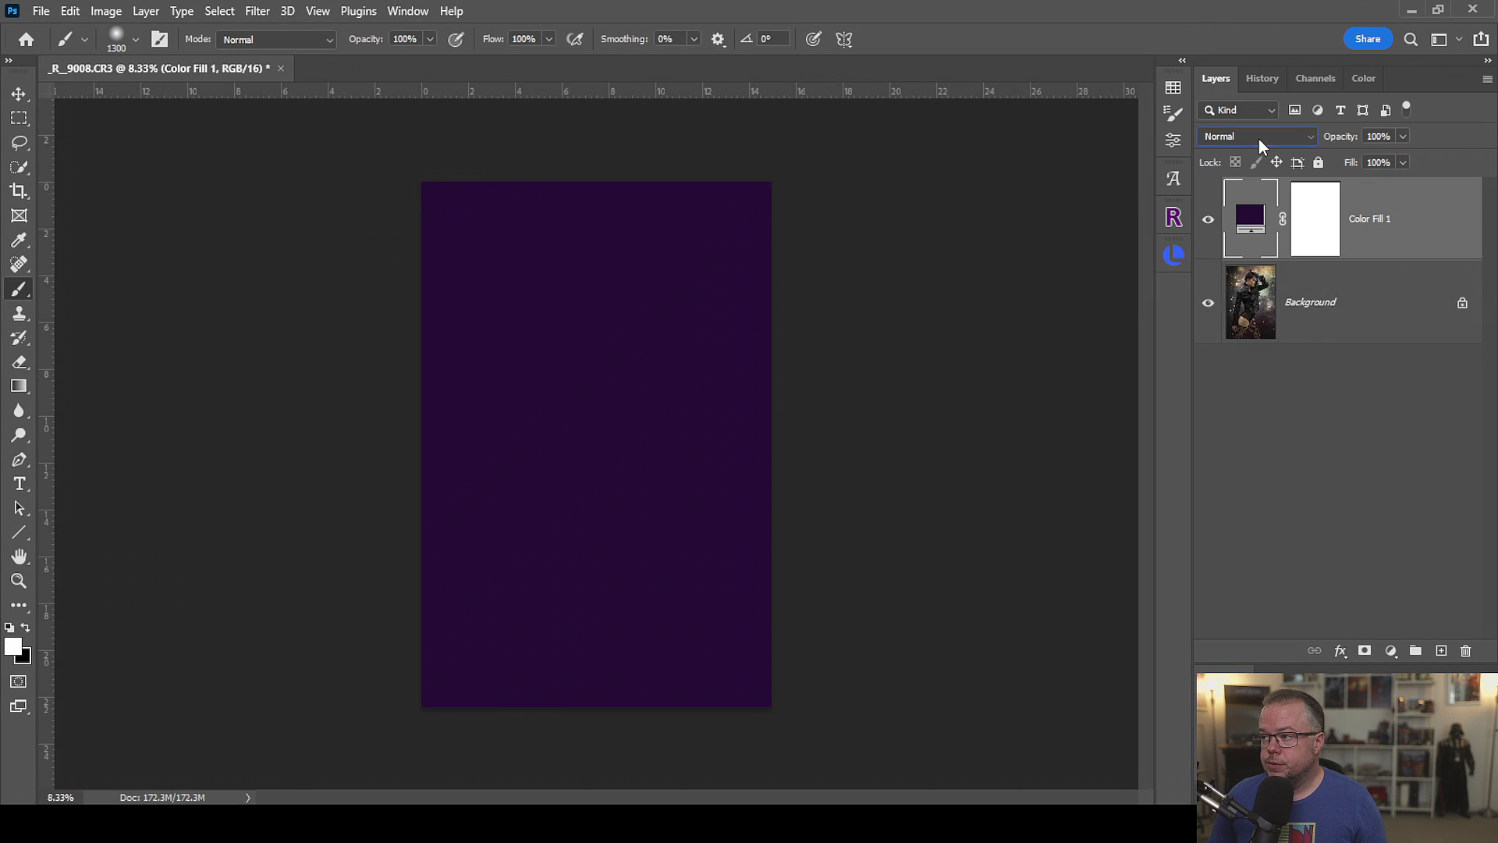
# Blend the purple fill in Soft Light at 34% opacity.
pyautogui.click(1258, 137)
pyautogui.click(1231, 379)
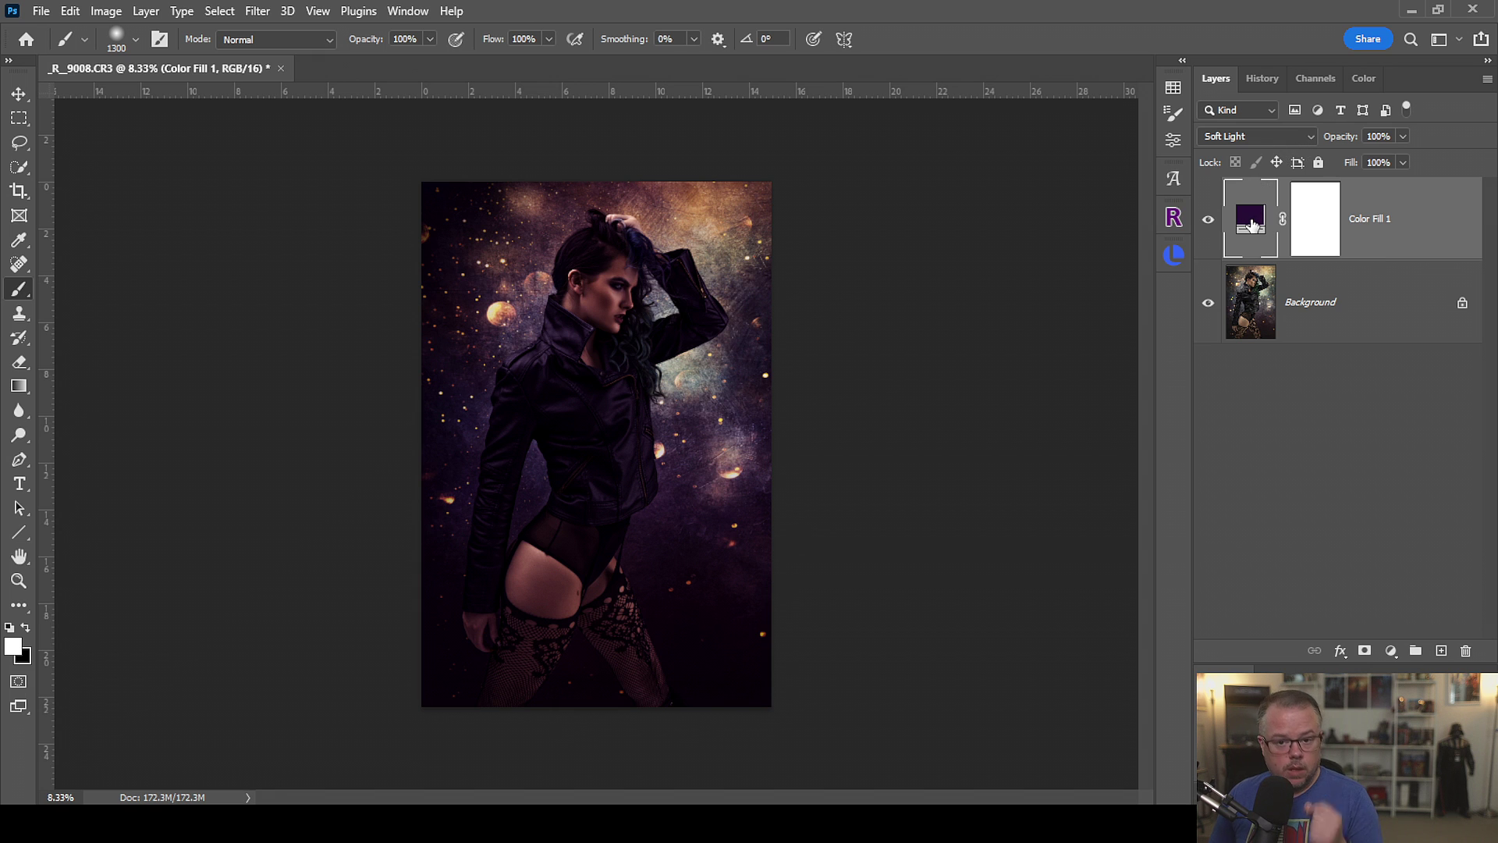
pyautogui.moveTo(1403, 137); pyautogui.dragTo(1347, 158)
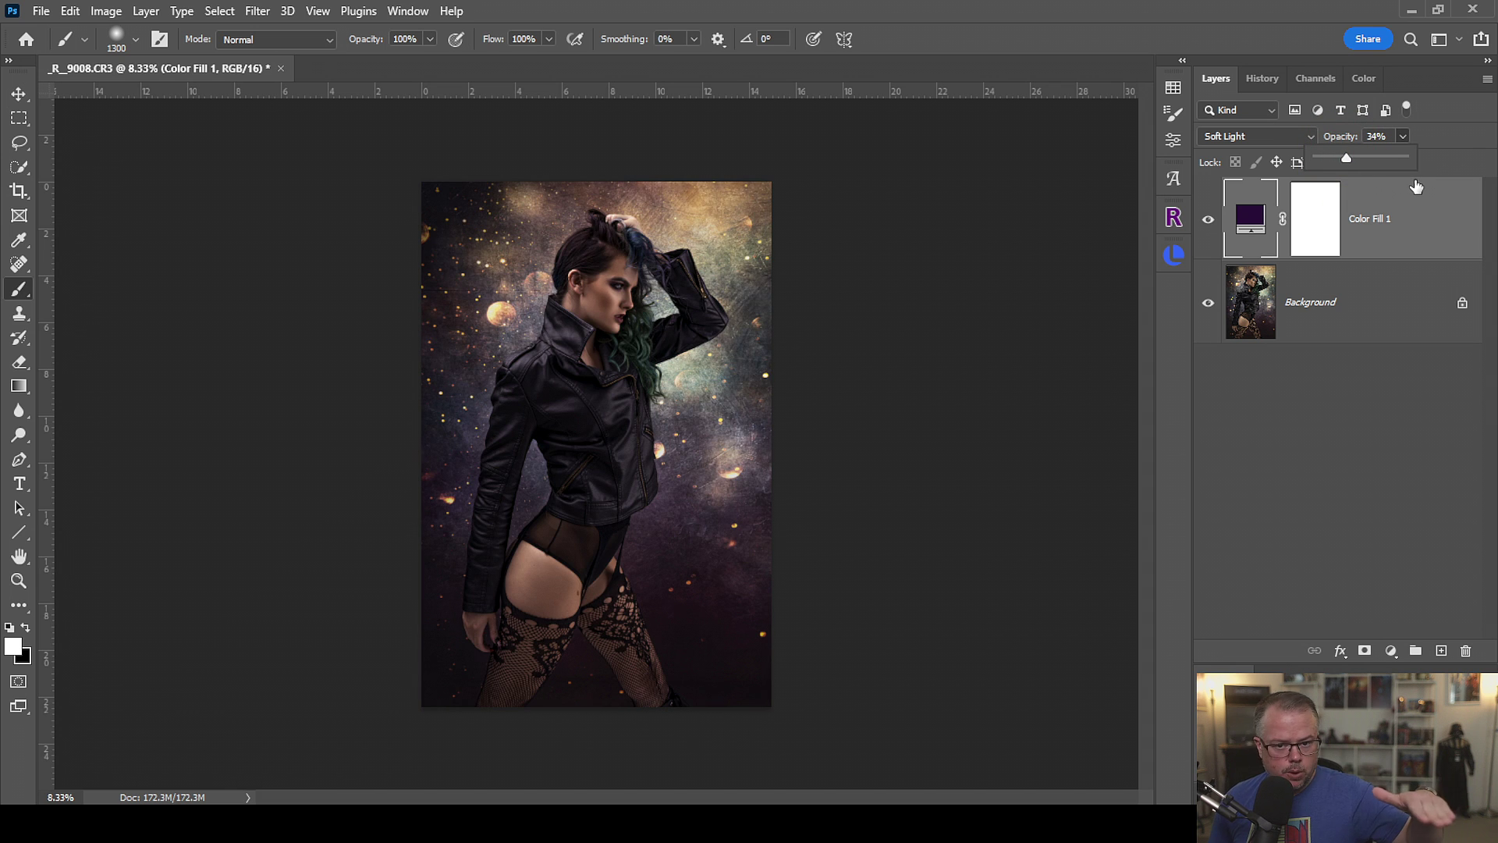
pyautogui.click(1391, 650)
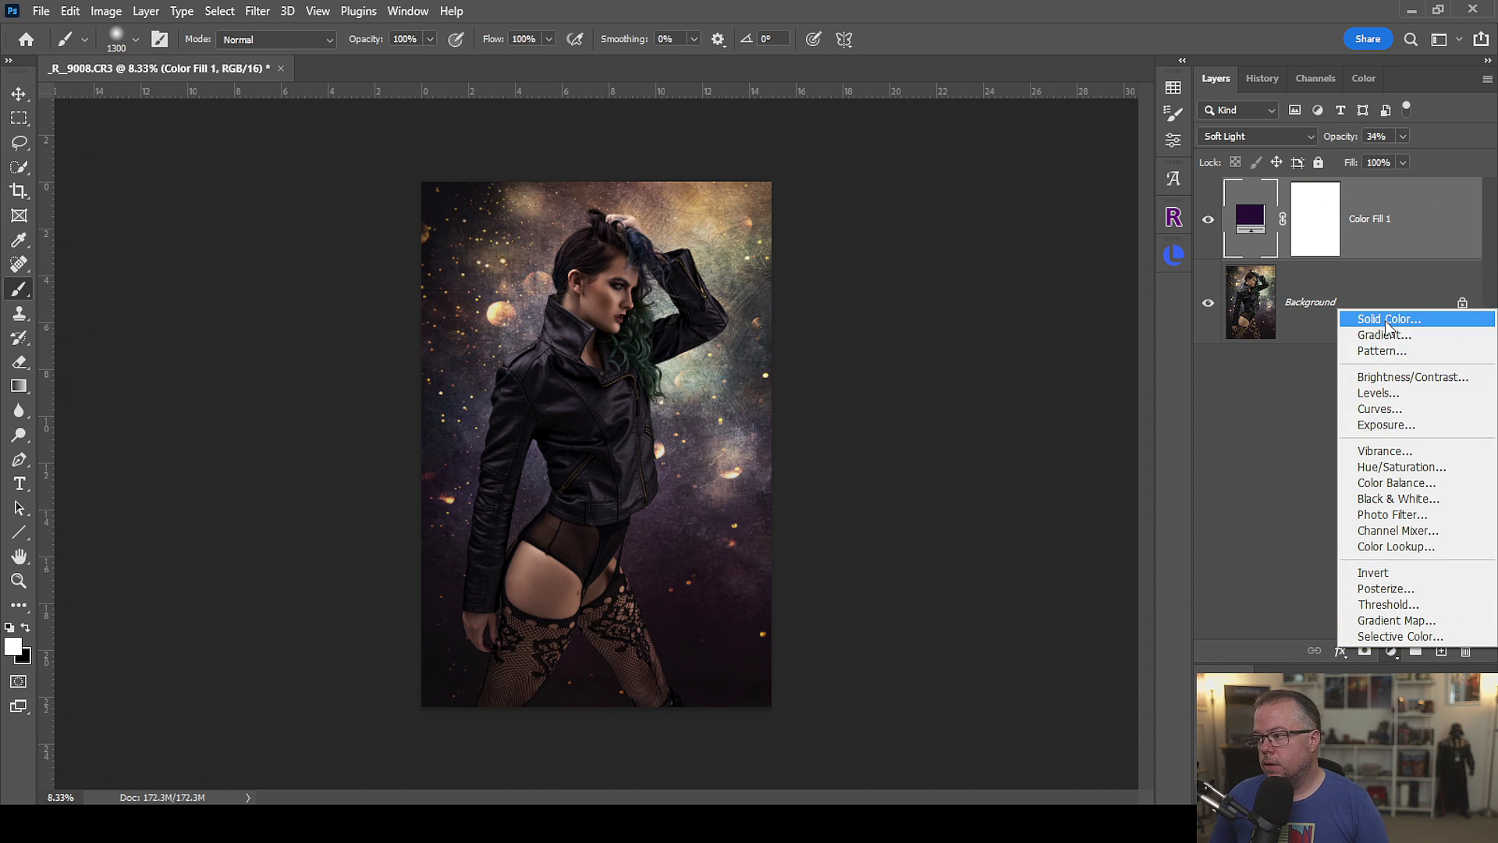
# Add a second Solid Color fill layer in an orange shade.
pyautogui.click(1374, 316)
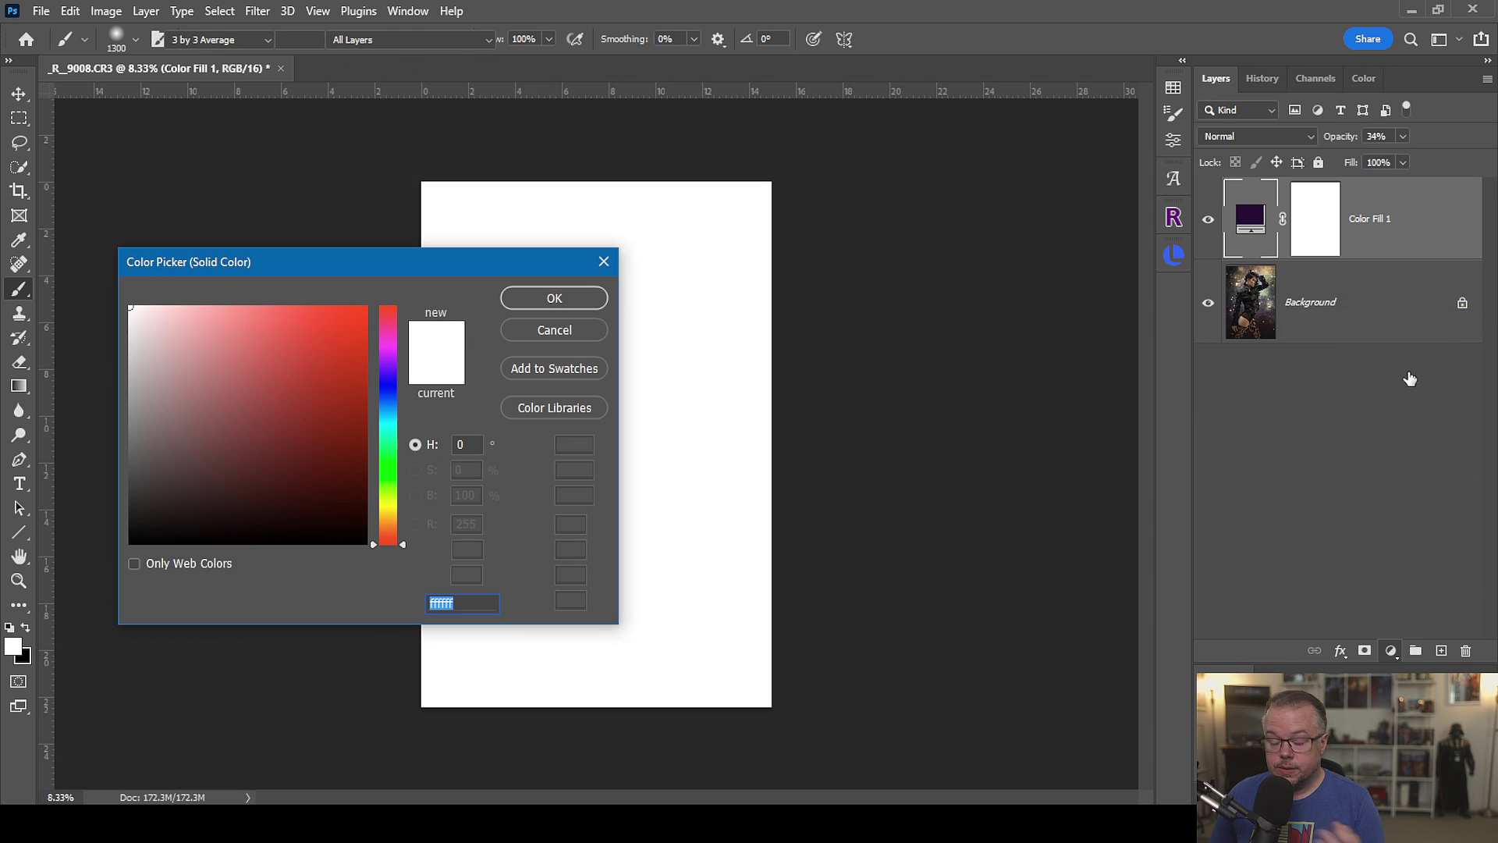
pyautogui.click(394, 512)
pyautogui.moveTo(397, 518); pyautogui.dragTo(398, 525)
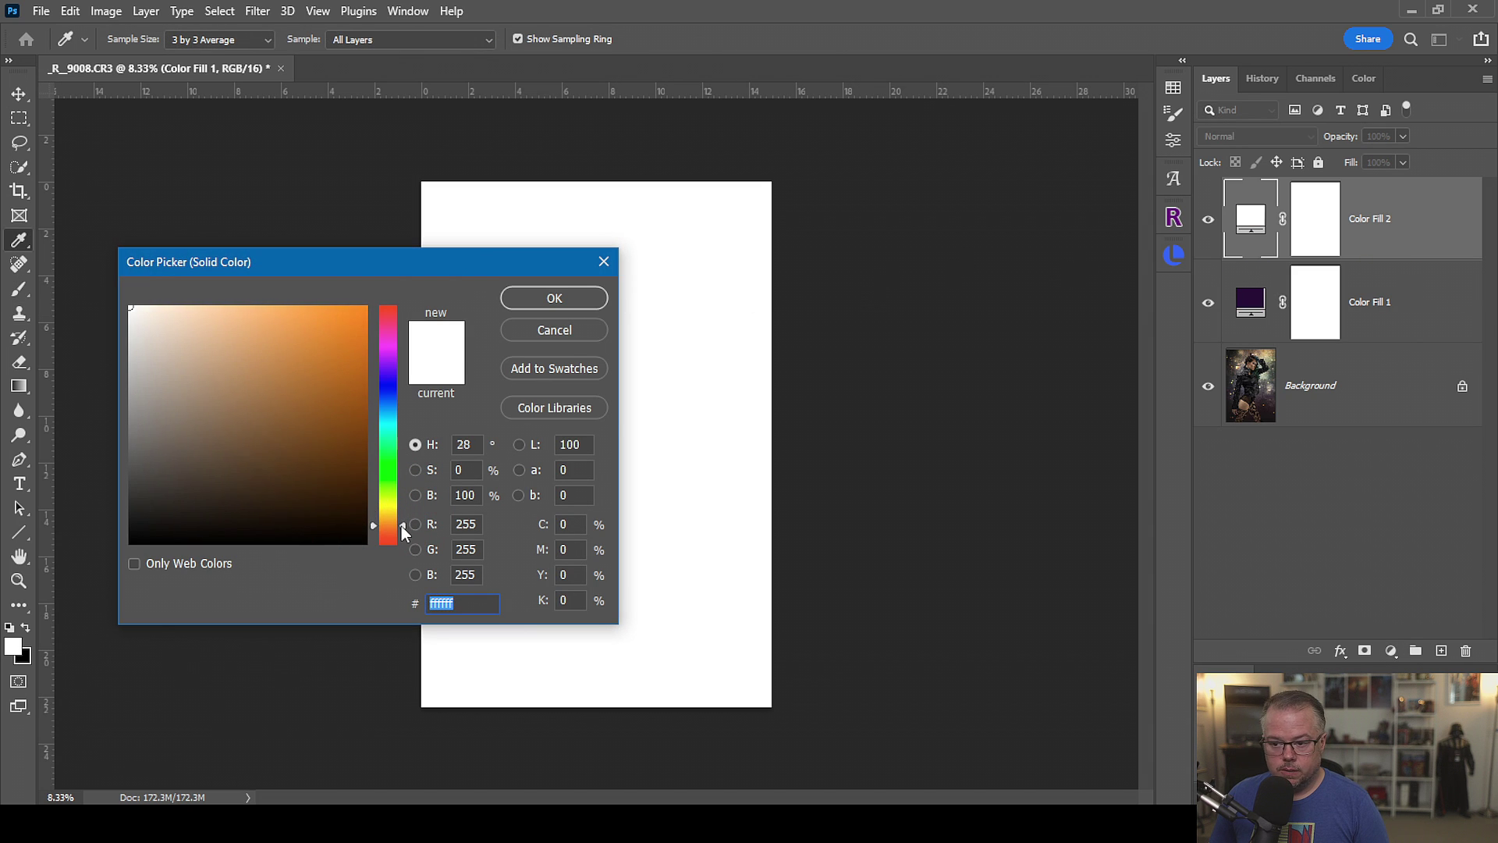
pyautogui.click(362, 342)
pyautogui.click(552, 298)
pyautogui.press('b')
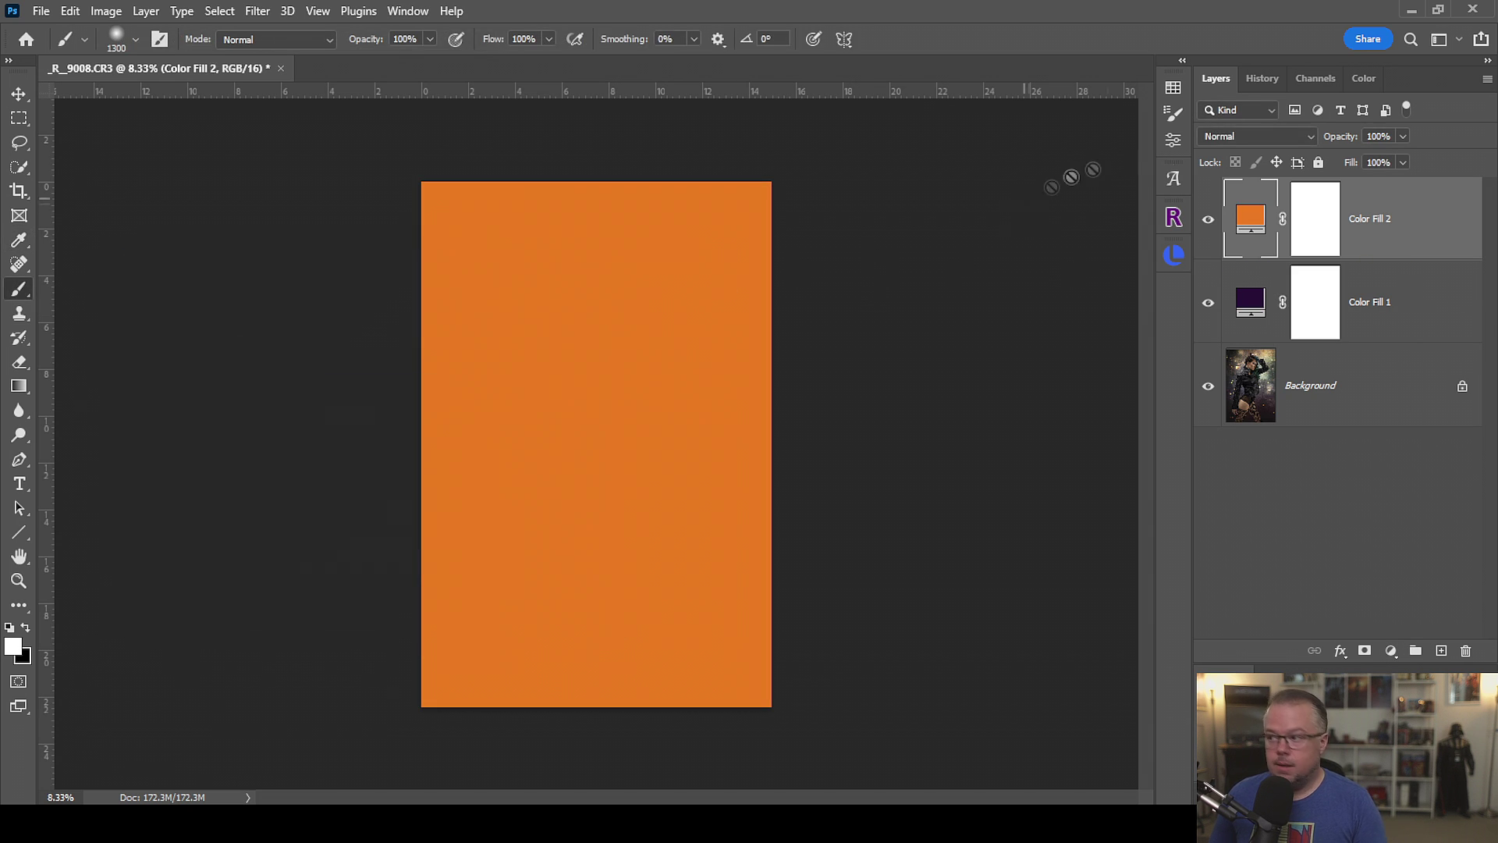
# Set the orange fill to Soft Light at 20% opacity, then hide Color Fill 2.
pyautogui.click(1271, 142)
pyautogui.click(1220, 387)
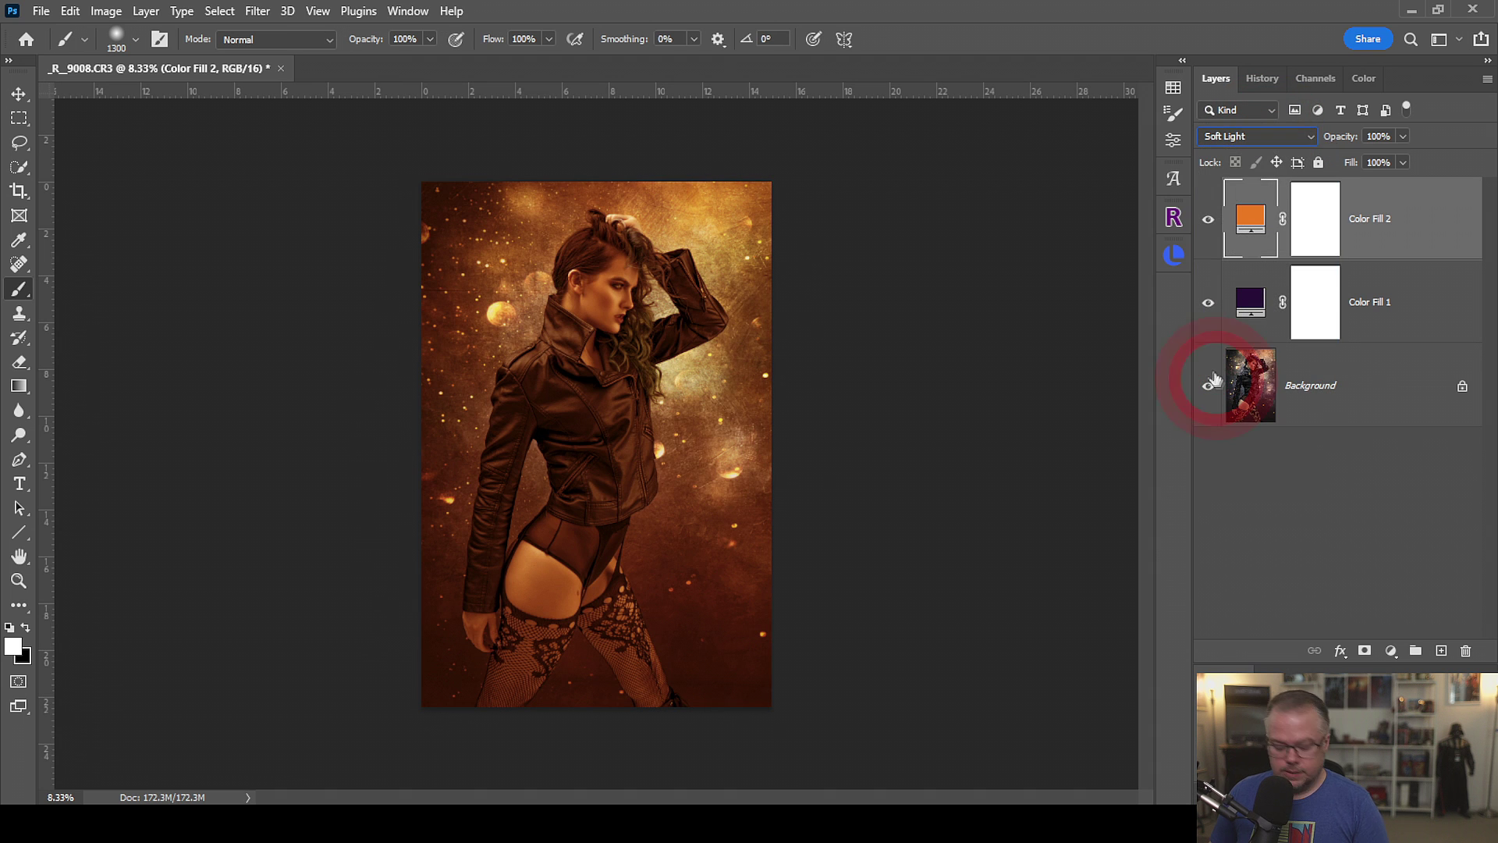
pyautogui.click(1403, 136)
pyautogui.moveTo(1402, 157); pyautogui.dragTo(1329, 161)
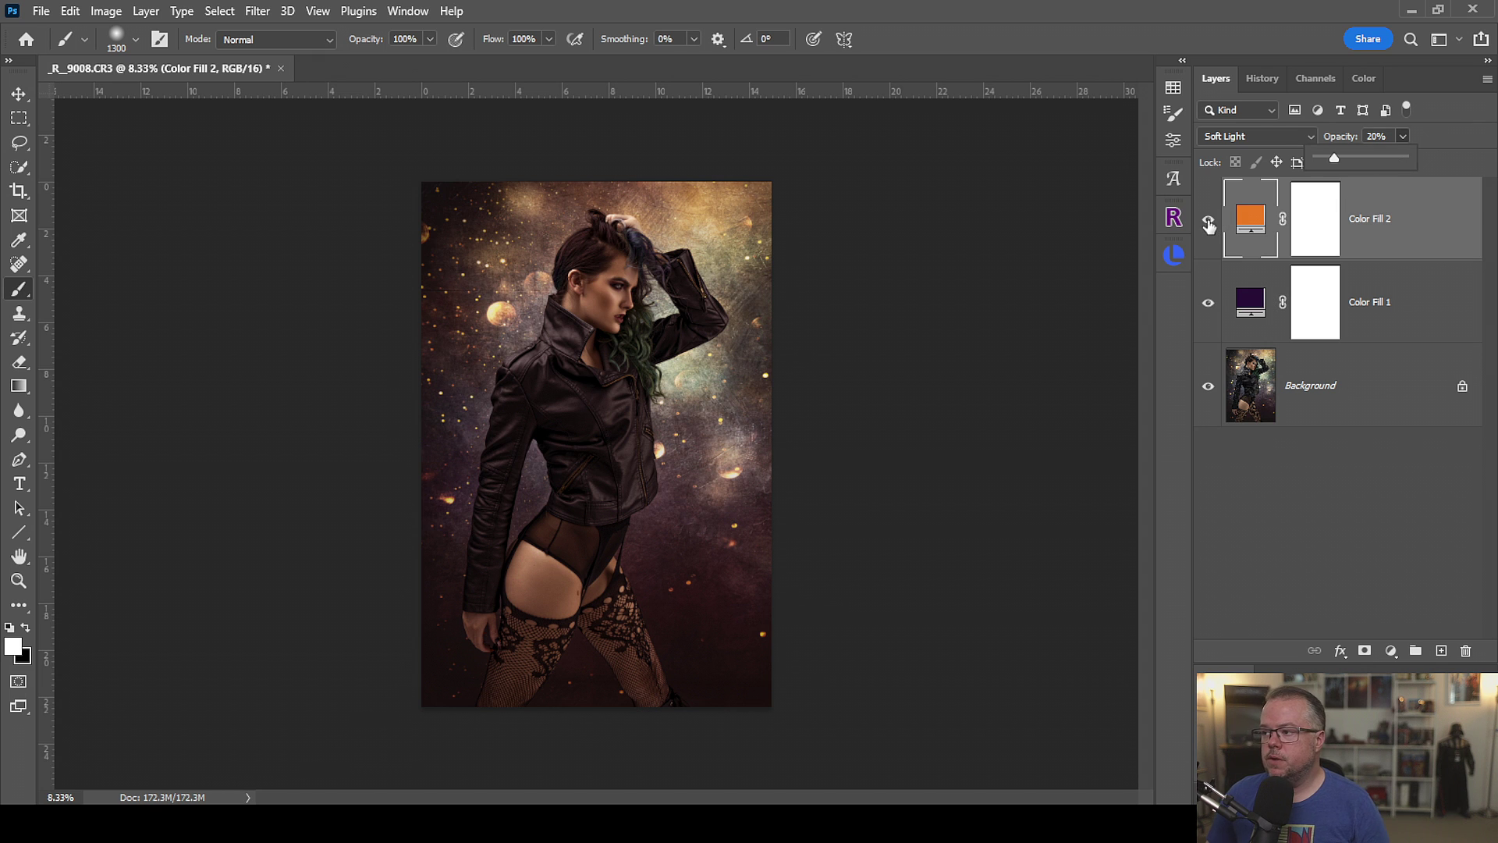
pyautogui.click(1208, 220)
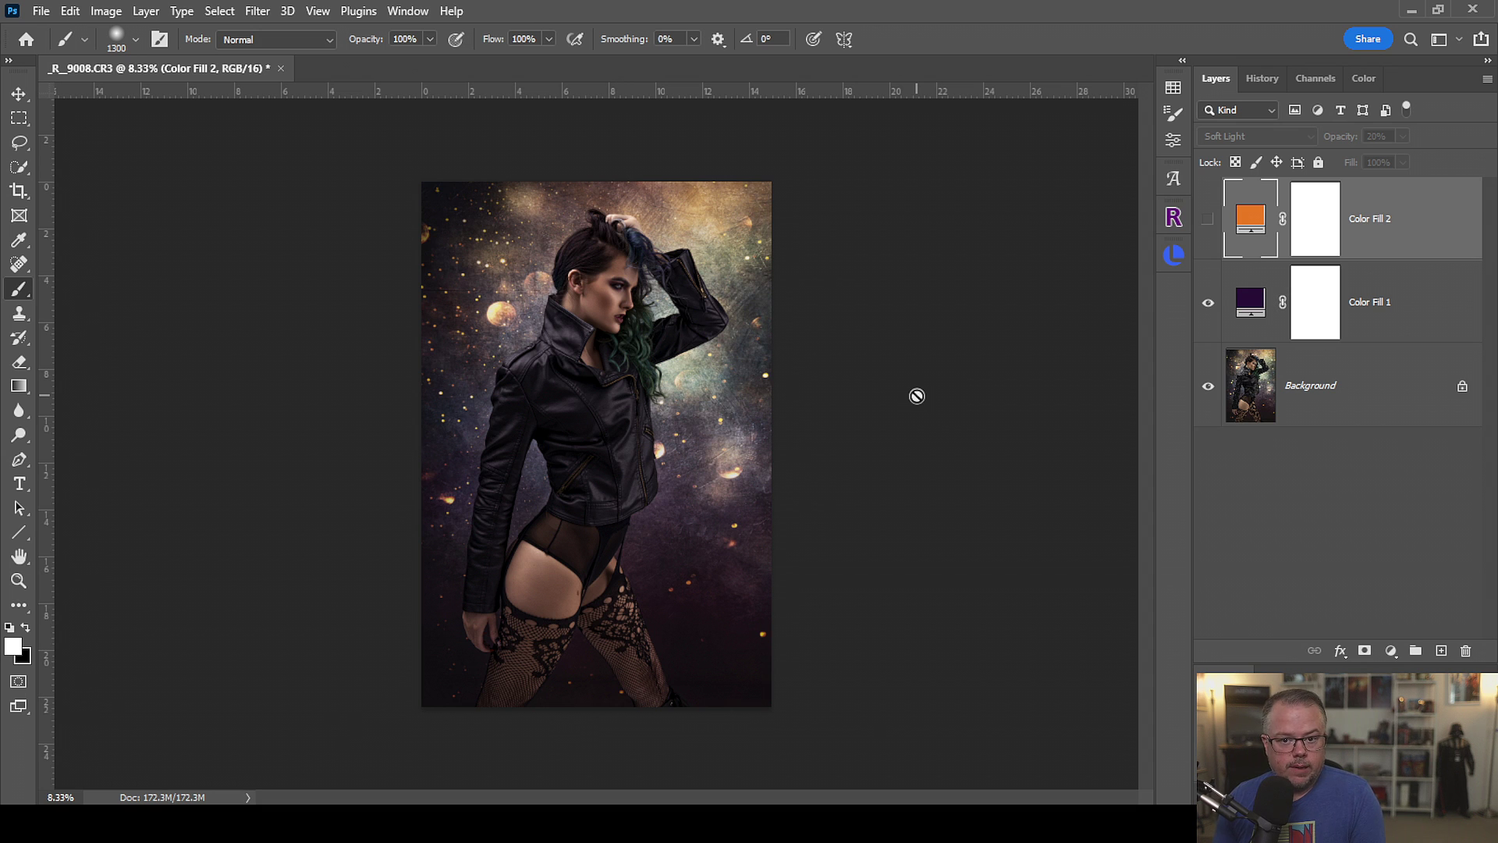
# Select the purple Color Fill 1 layer.
pyautogui.click(1431, 323)
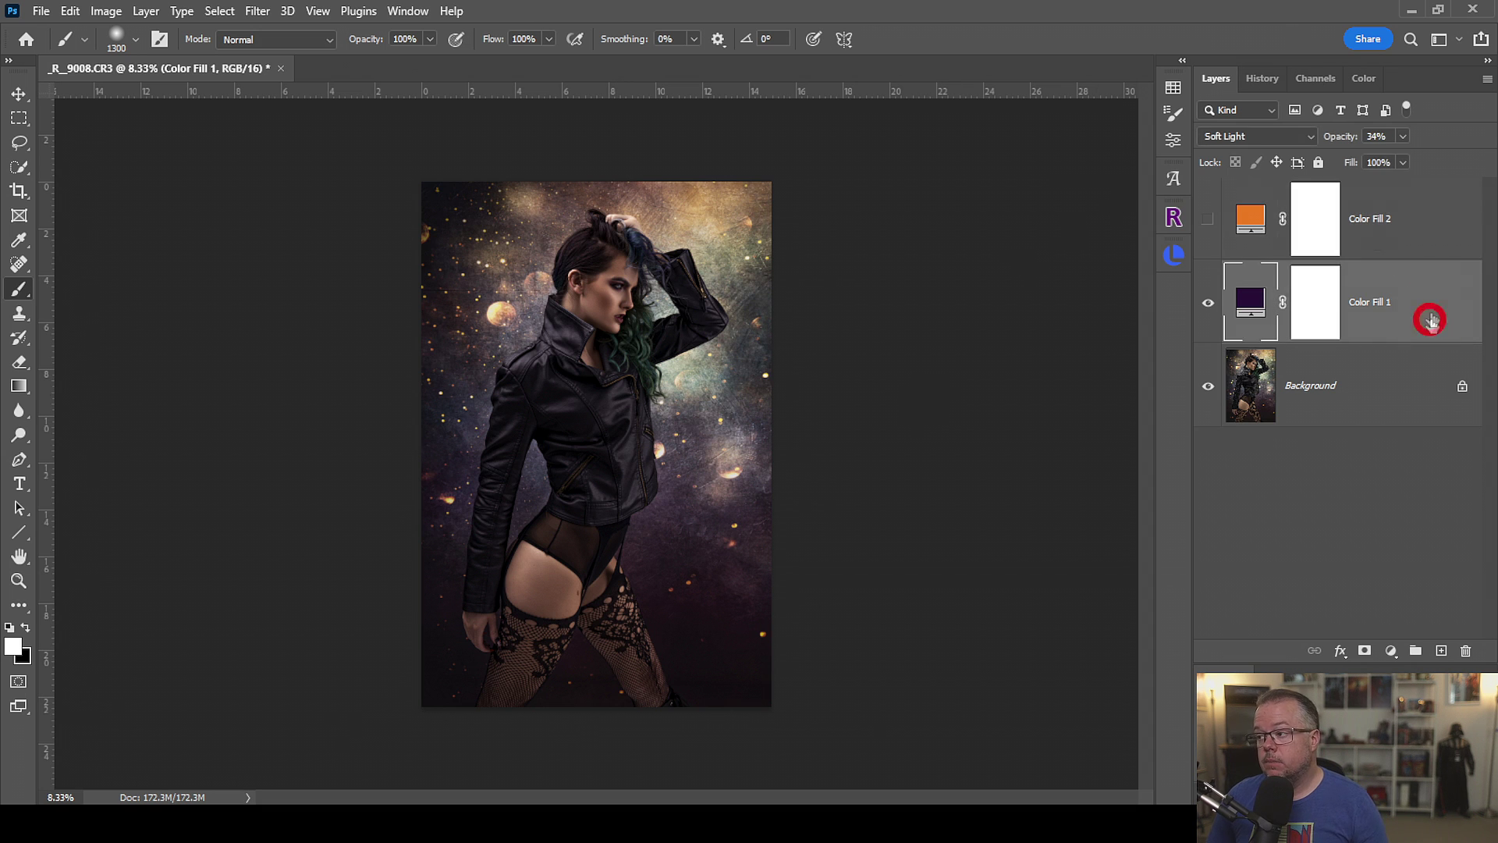
# Preview blend modes on Color Fill 1, keep Soft Light, then delete both Color Fill layers.
pyautogui.click(1228, 139)
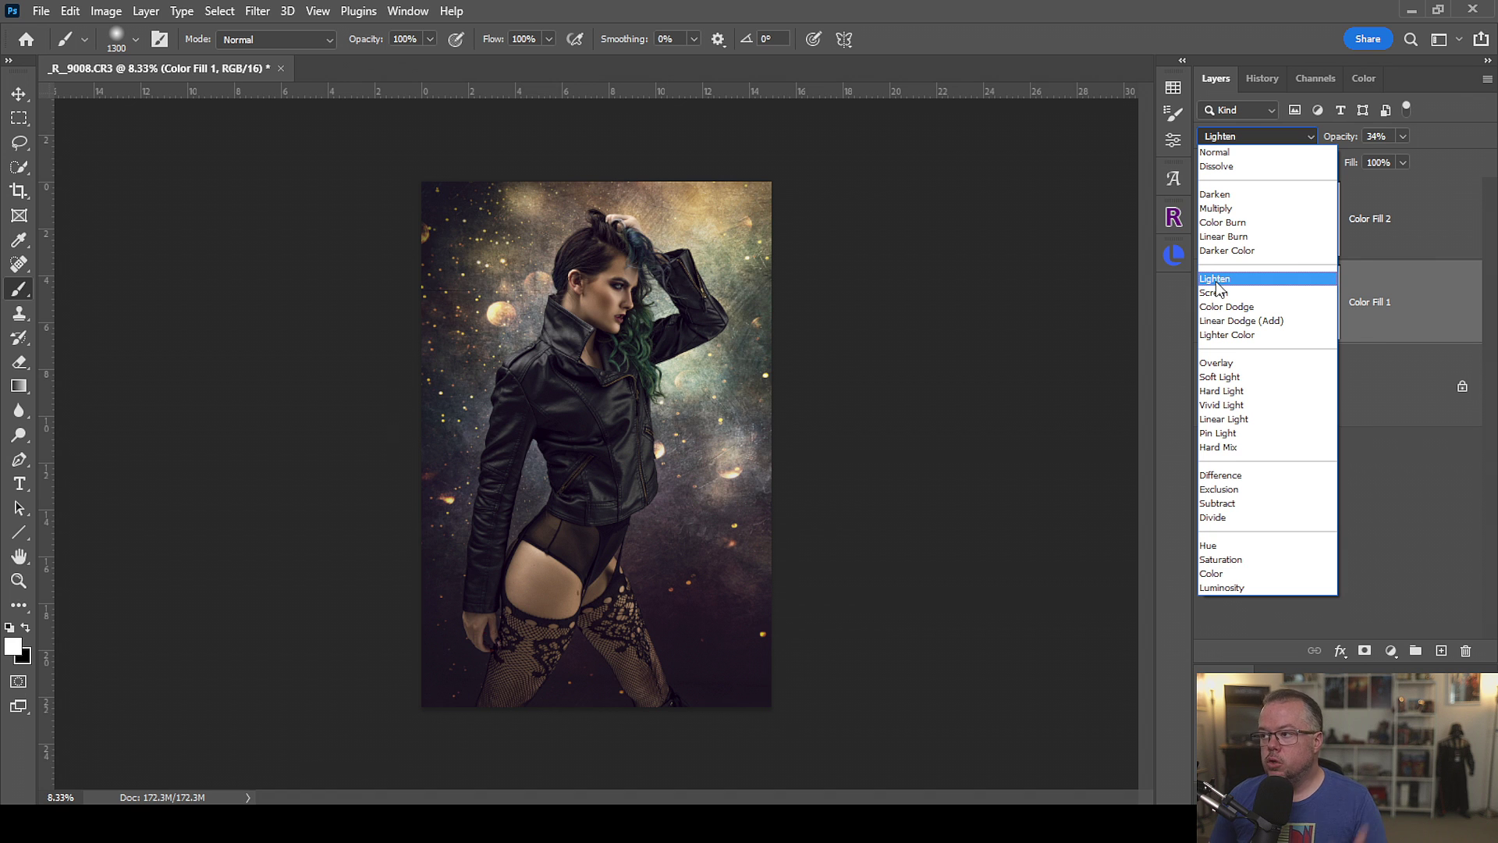
pyautogui.click(1030, 9)
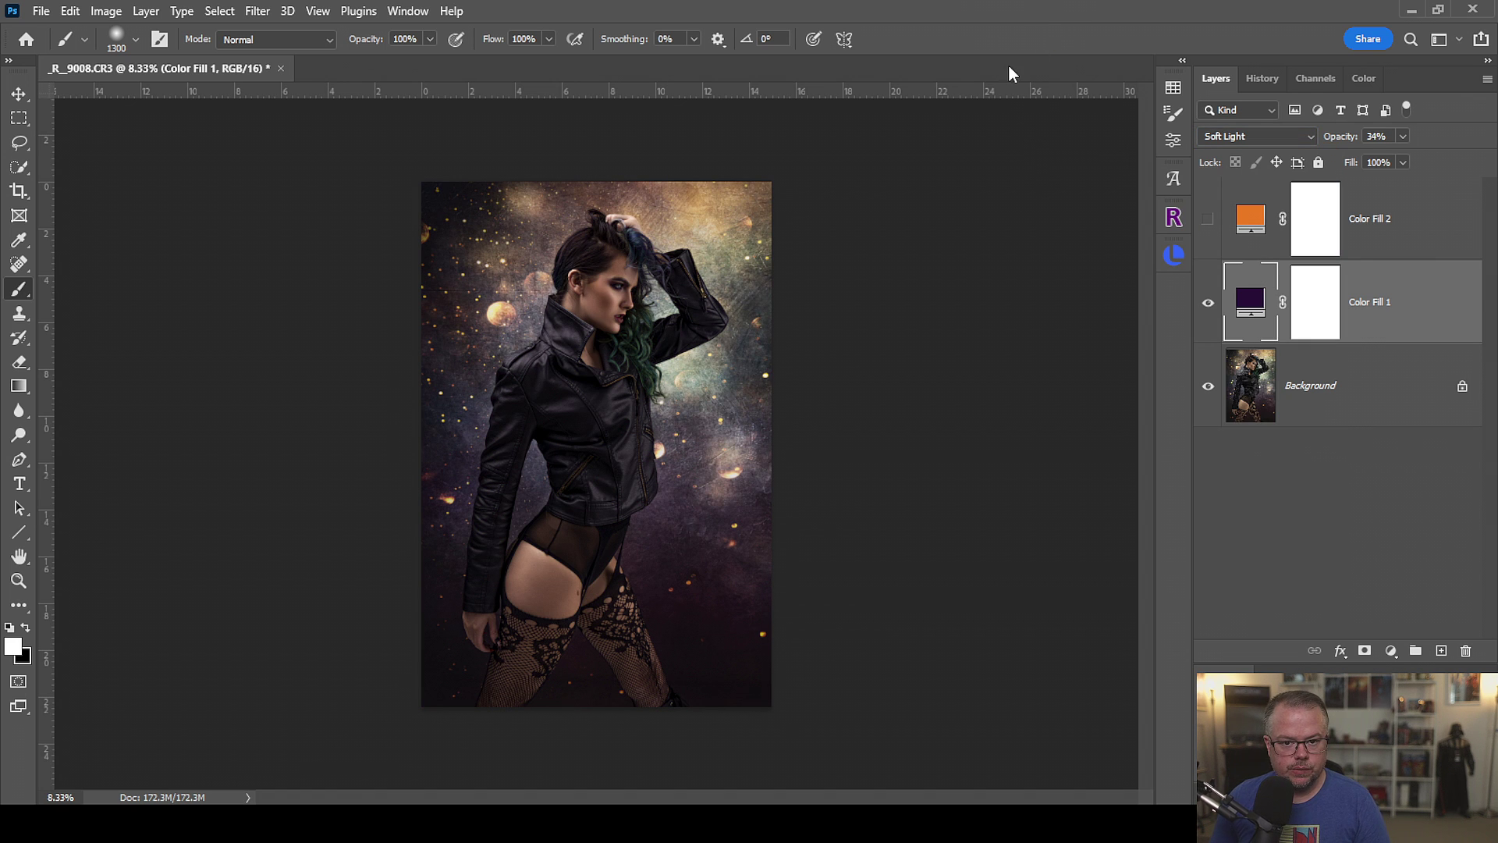
pyautogui.click(1430, 230)
pyautogui.press('Delete')
pyautogui.press('Delete')
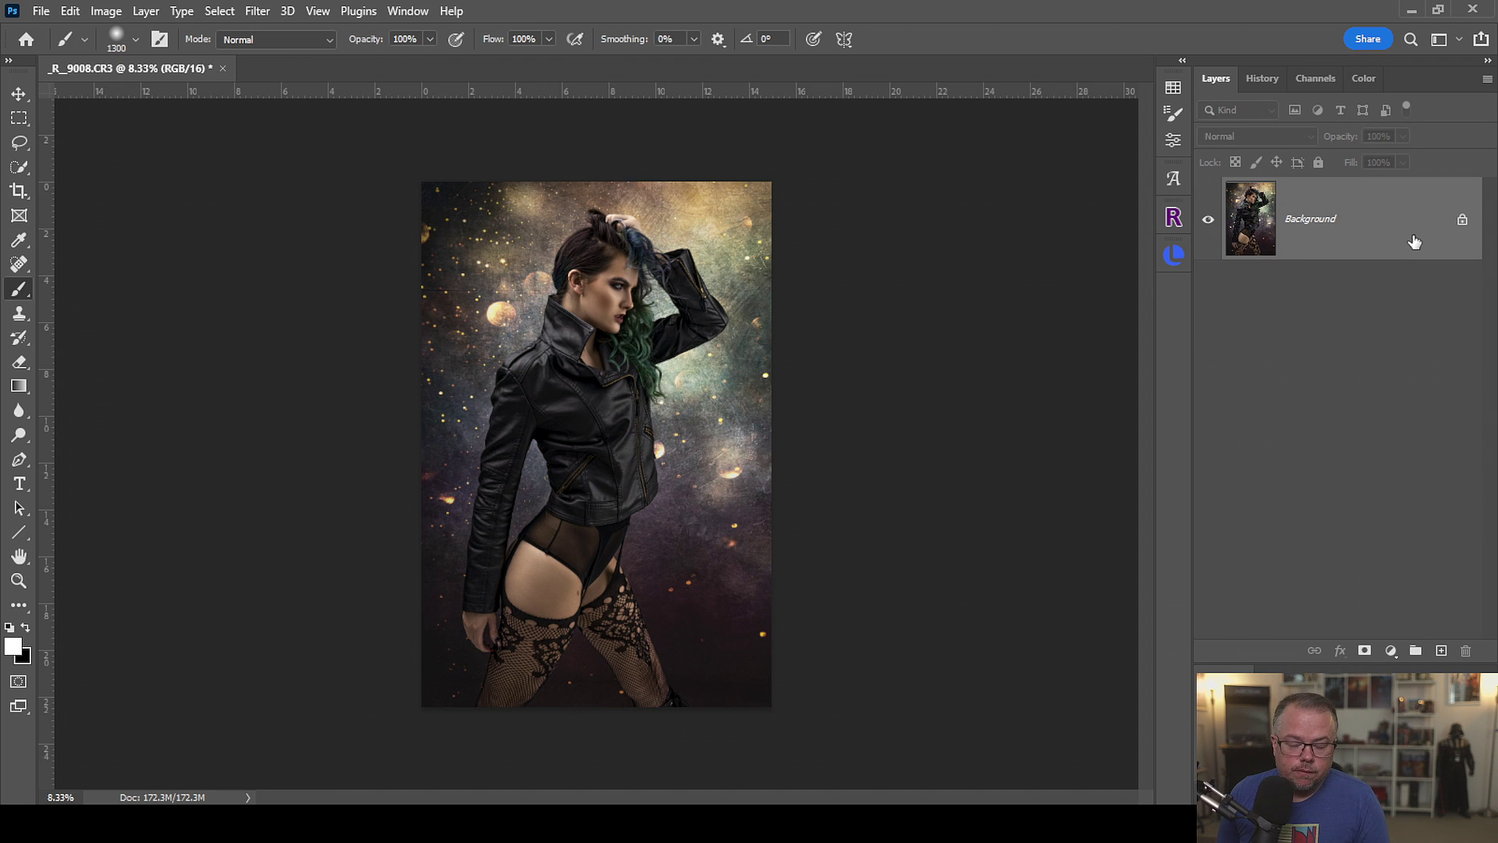
# Show the Channels panel and hide the Red channel.
pyautogui.click(1323, 78)
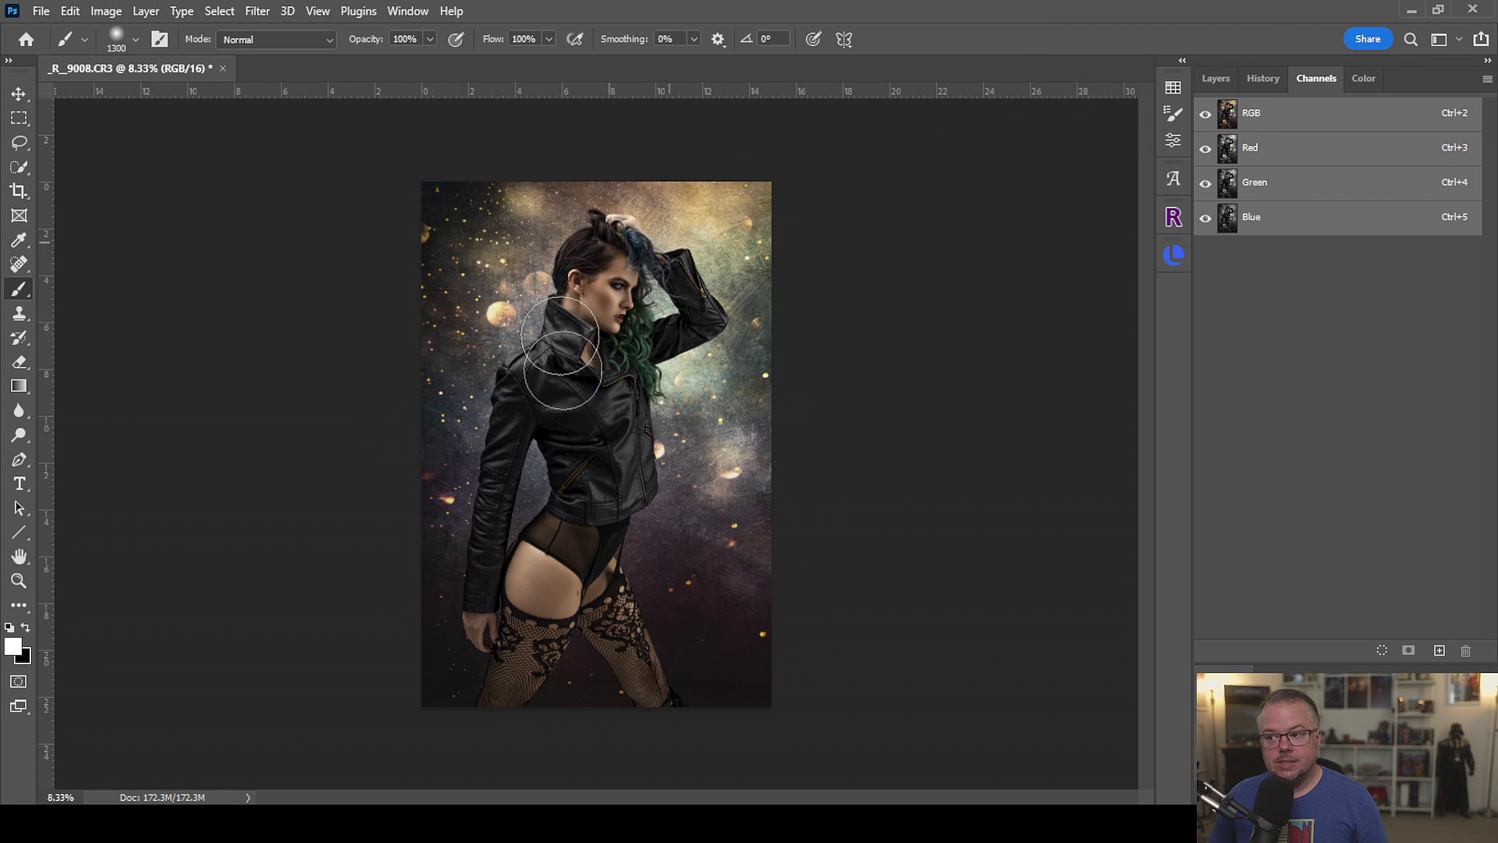
pyautogui.click(1205, 148)
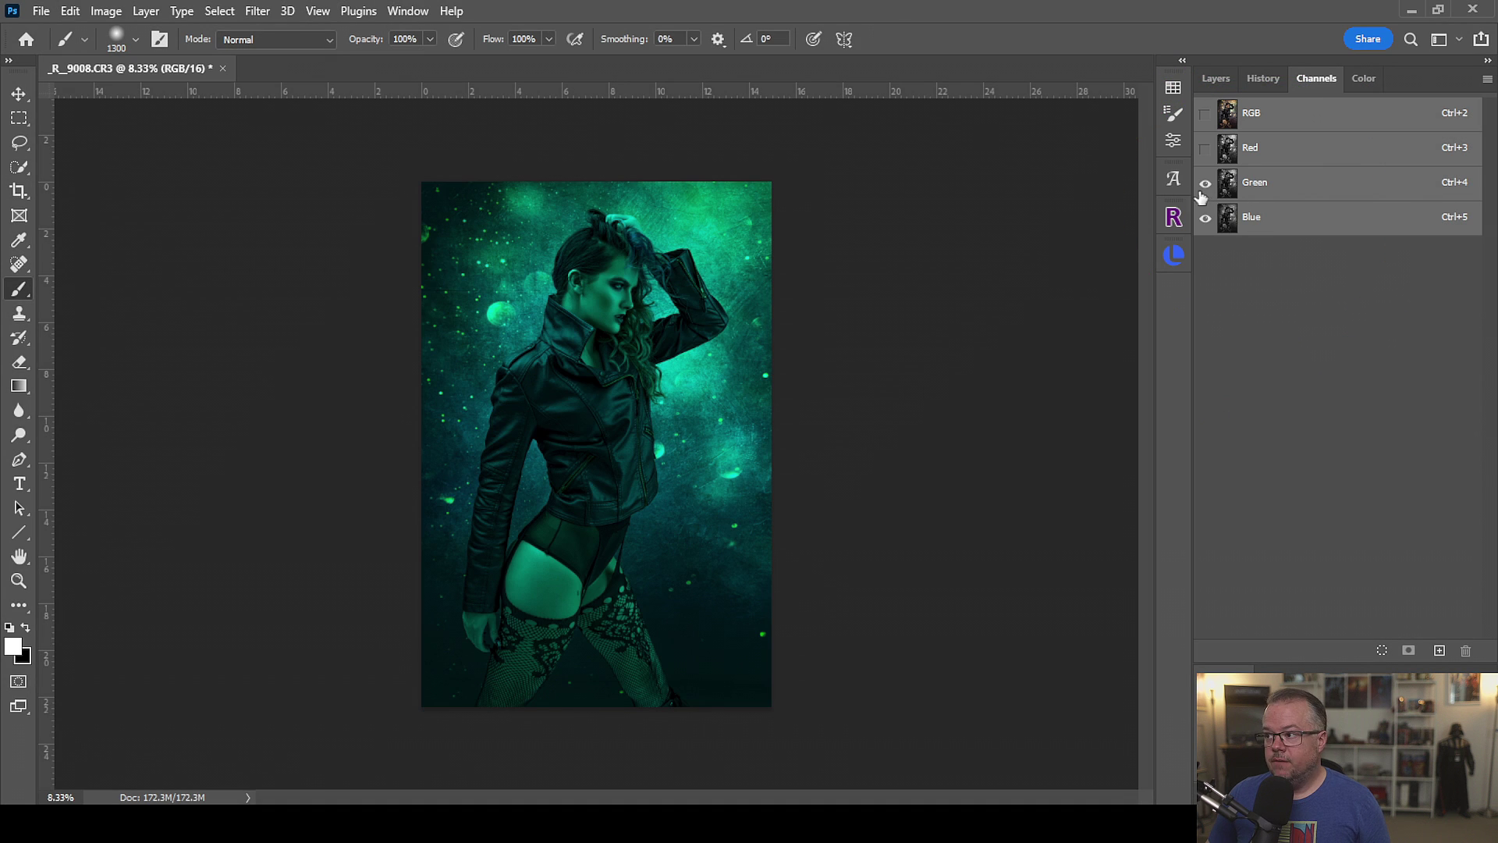
# Toggle the Red, Green and Blue channel eyes to view Red alone in grayscale, then show Blue again.
pyautogui.click(1206, 148)
pyautogui.click(1206, 182)
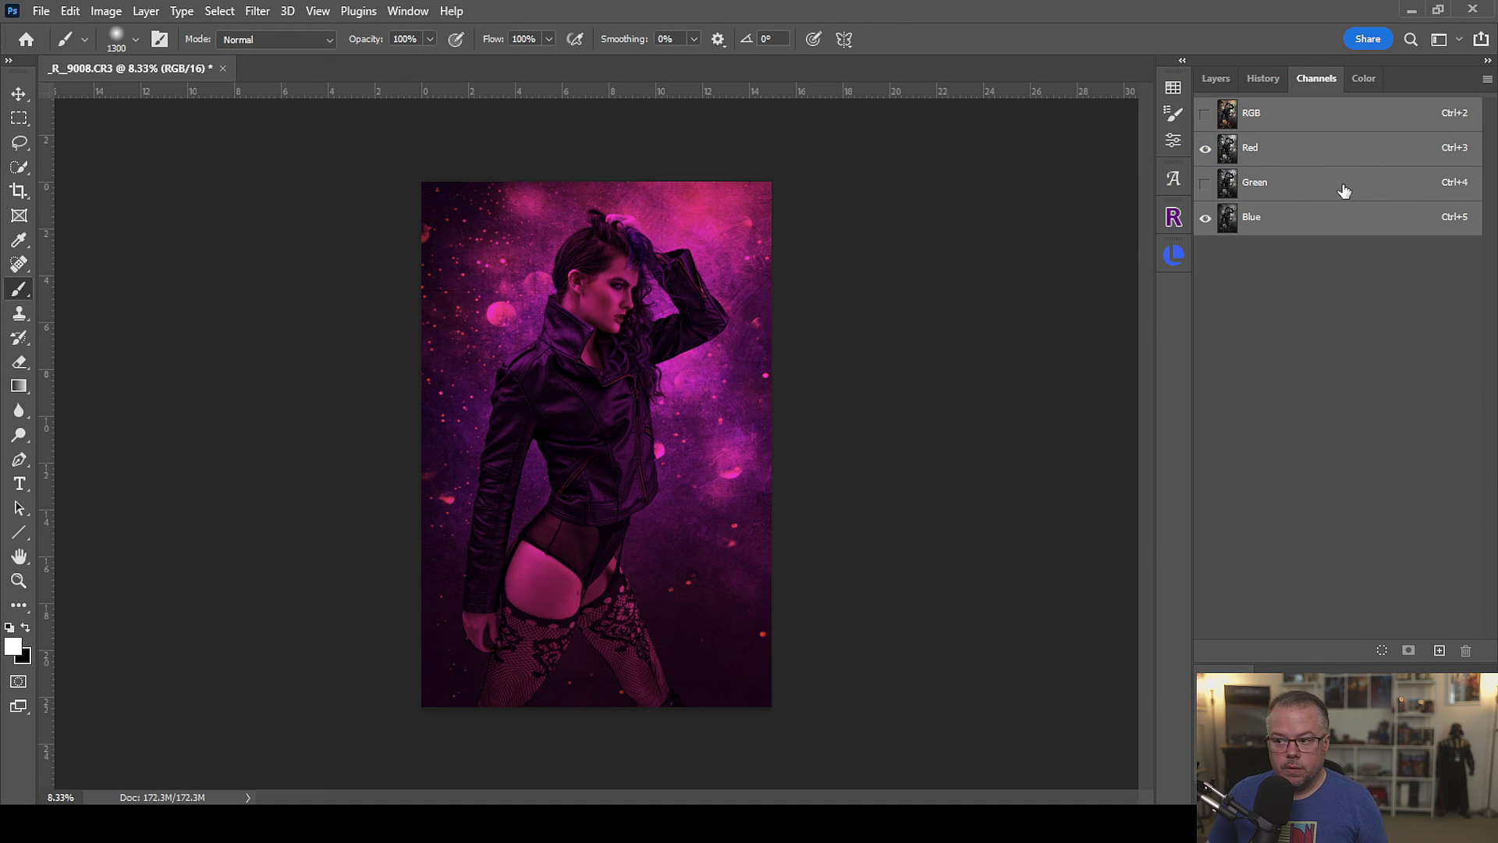
pyautogui.click(1206, 183)
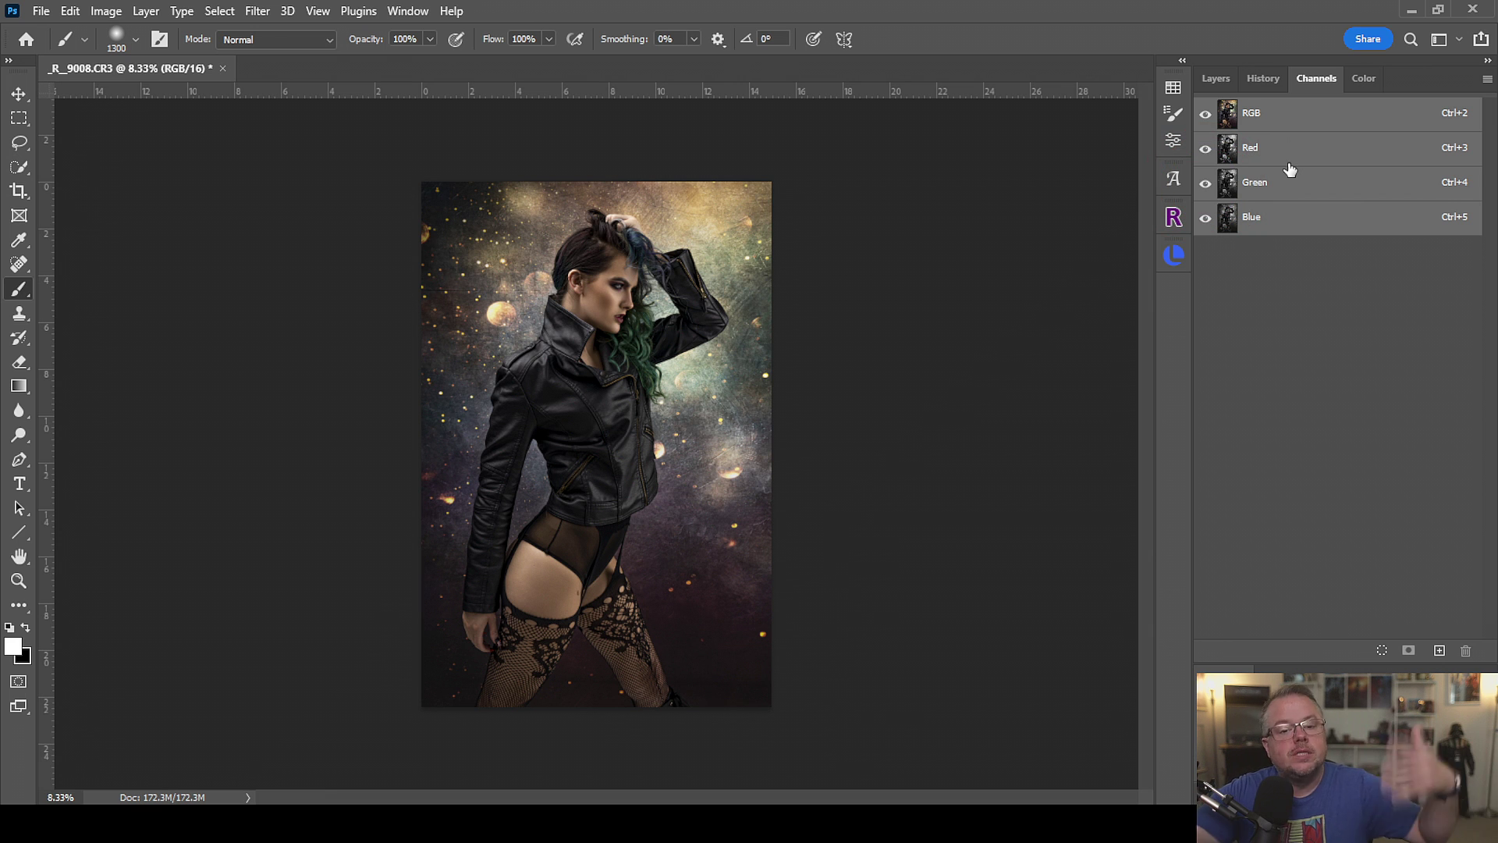
pyautogui.click(1205, 218)
pyautogui.click(1205, 183)
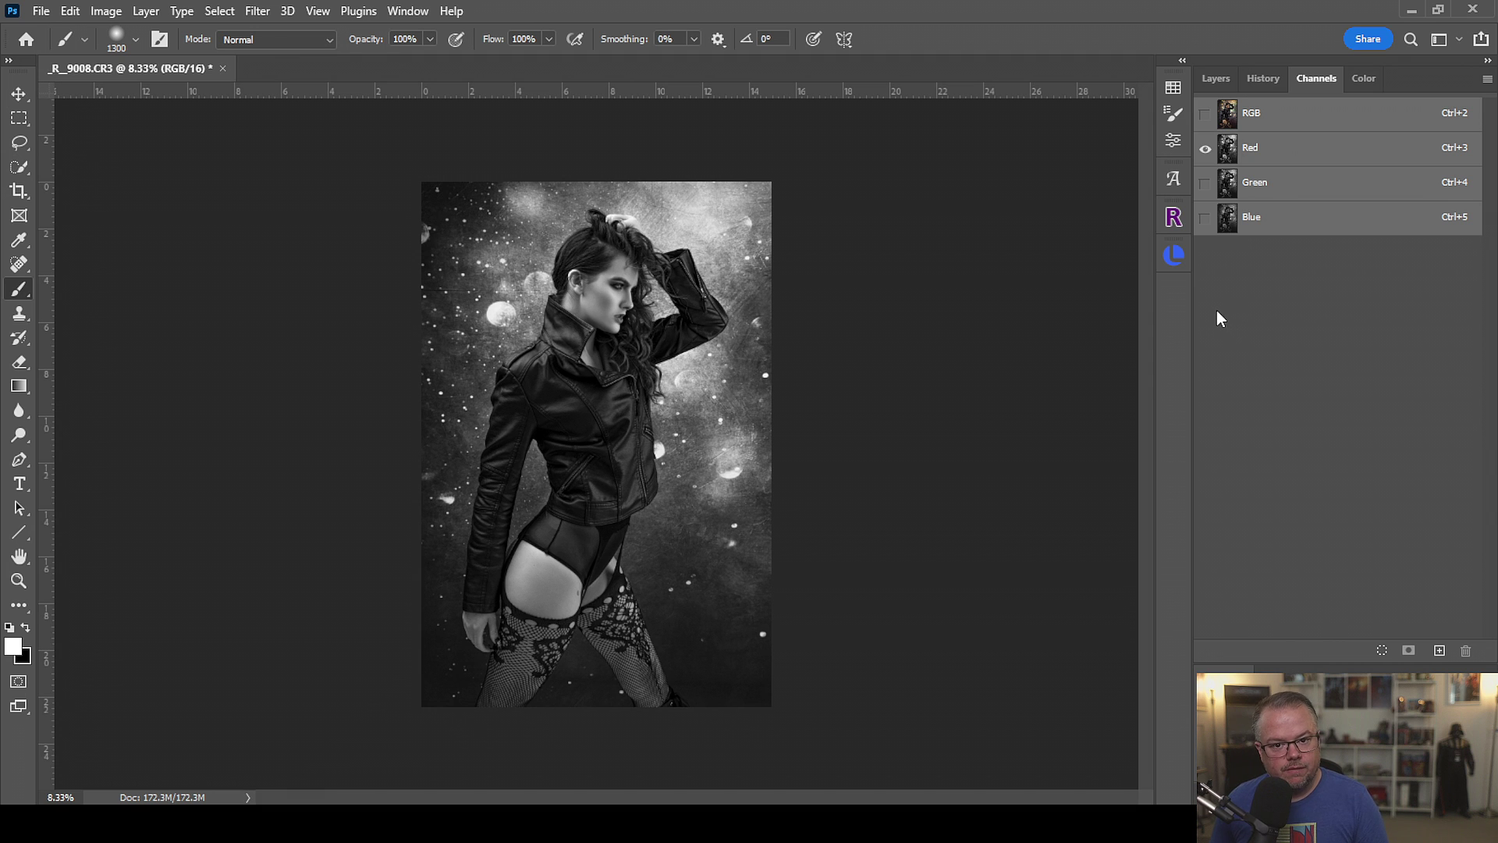
pyautogui.click(1206, 217)
# Isolate the Blue channel and load its brightness as a selection from its thumbnail.
pyautogui.click(1206, 146)
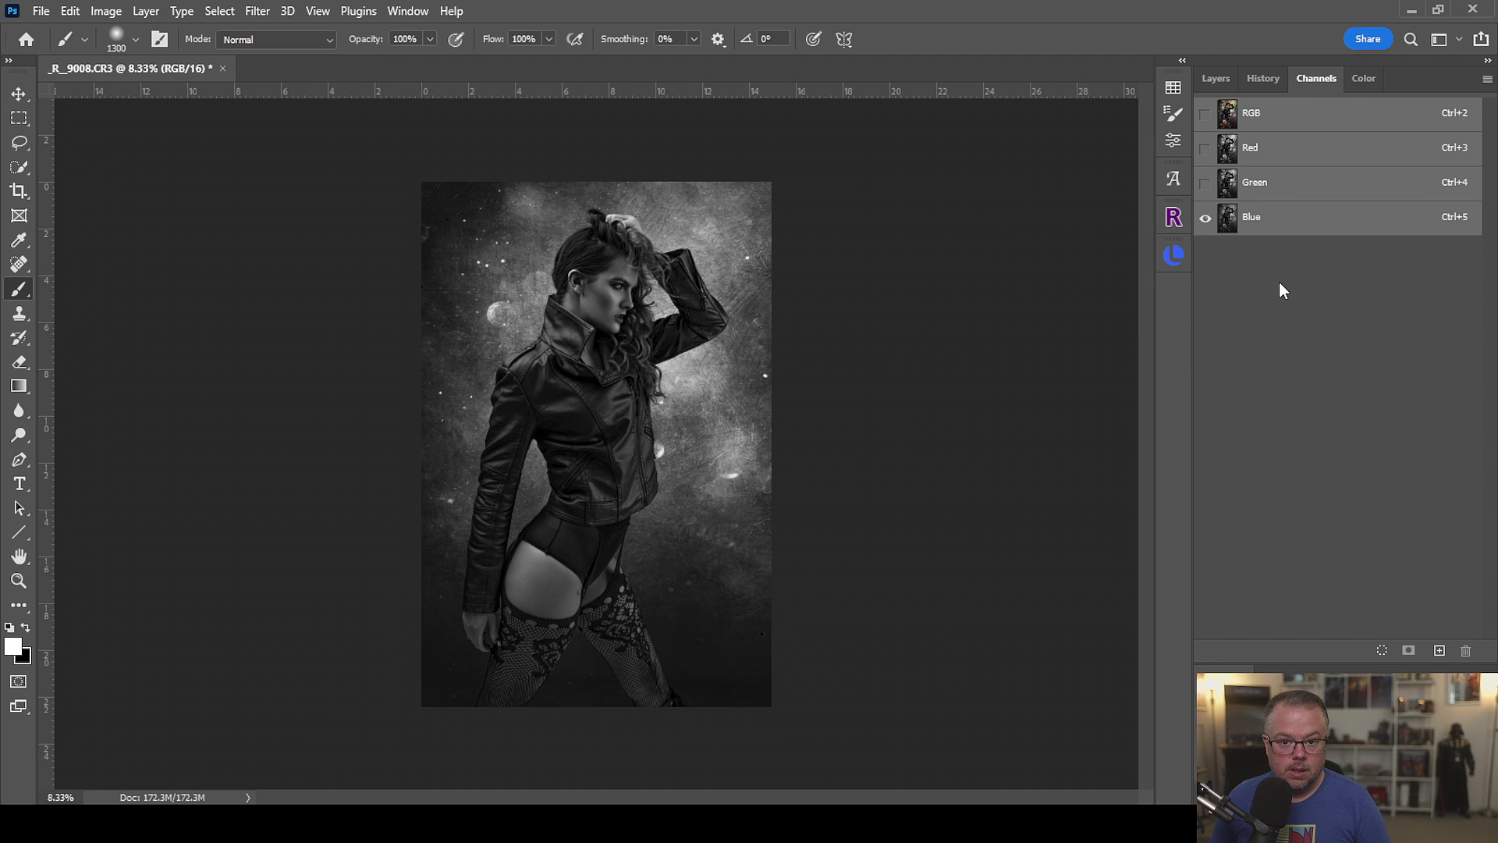
pyautogui.keyDown('ctrl'); pyautogui.click(1229, 224); pyautogui.keyUp('ctrl')
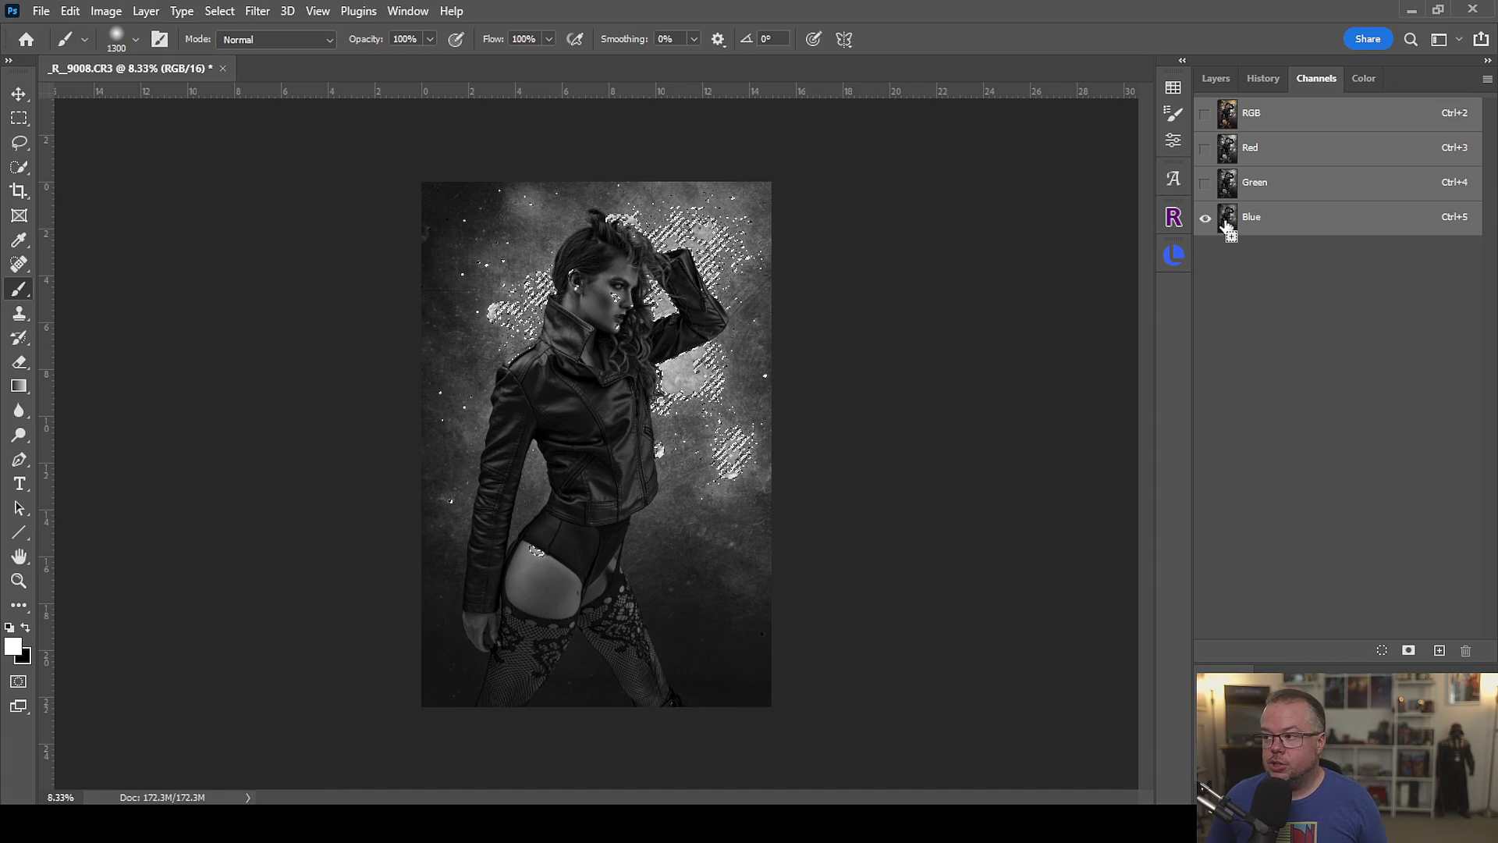
pyautogui.keyDown('ctrl'); pyautogui.click(1227, 222); pyautogui.keyUp('ctrl')
pyautogui.keyDown('ctrl'); pyautogui.click(1226, 224); pyautogui.keyUp('ctrl')
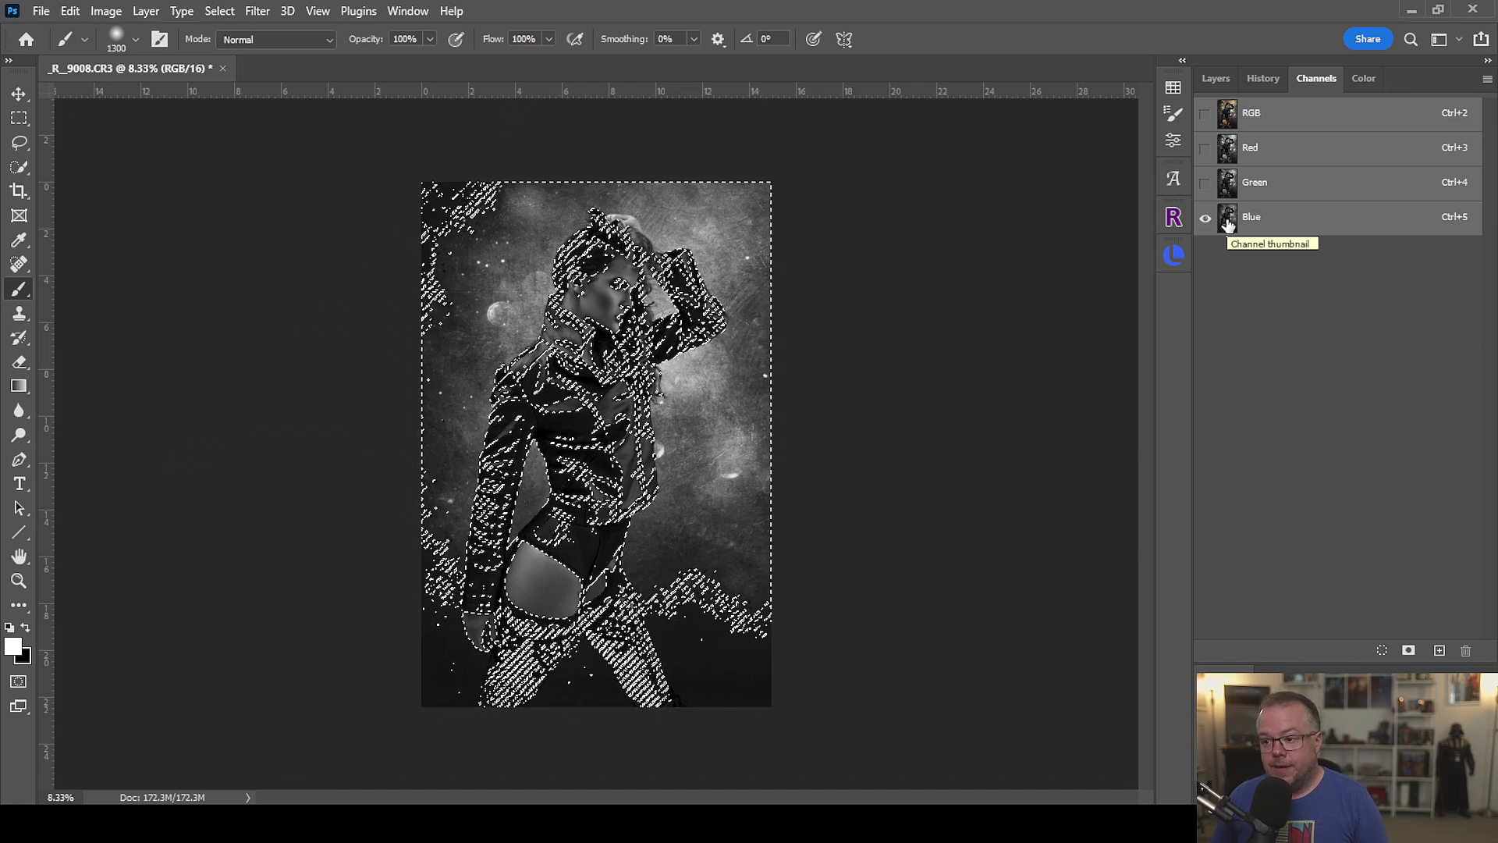
# Add a dark purple Color Fill layer masked by the Blue-channel selection and view its mask.
pyautogui.click(1216, 78)
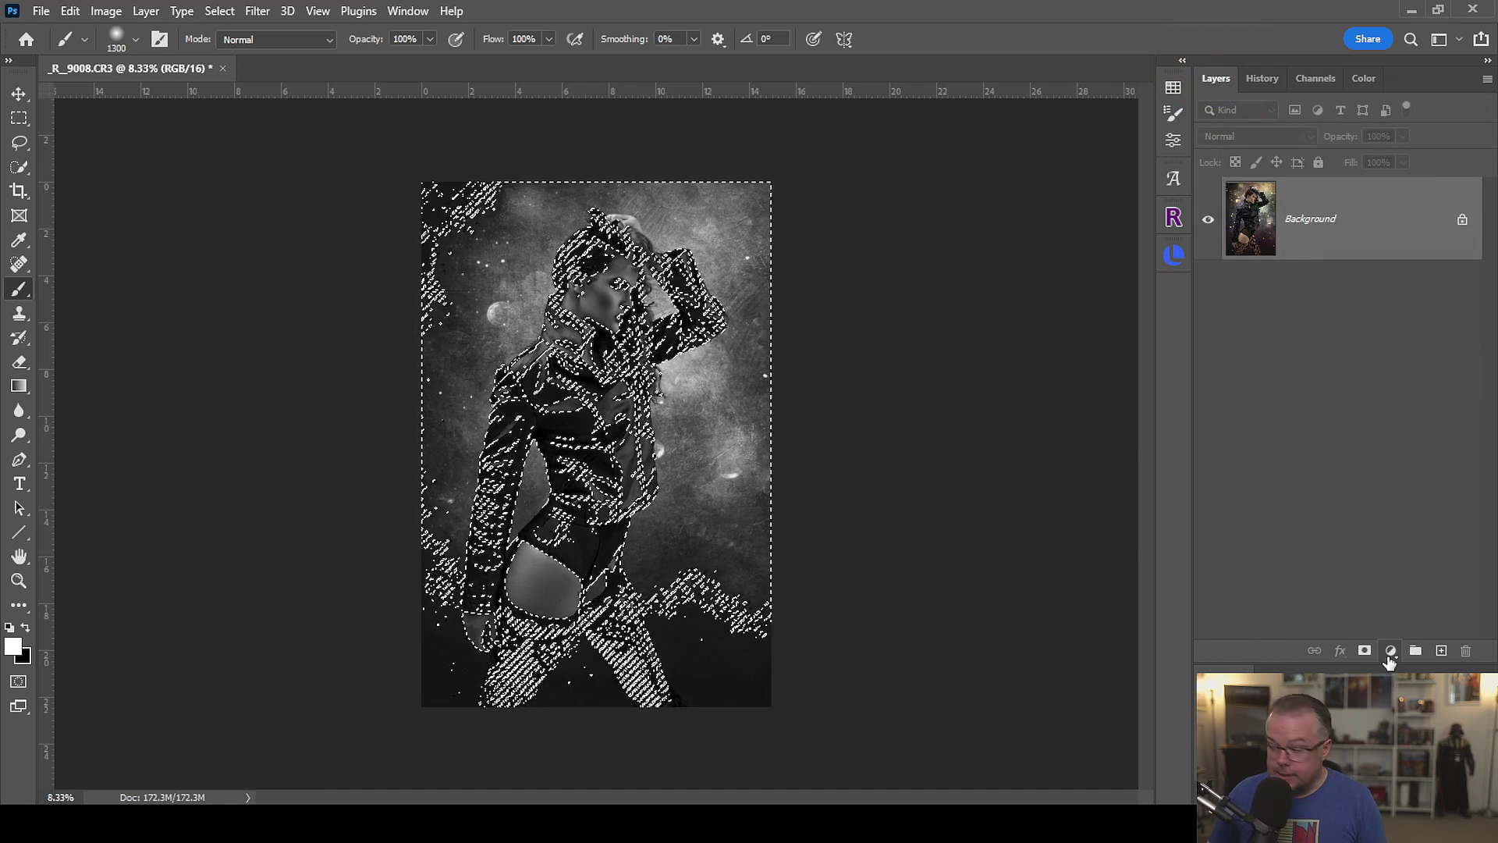
pyautogui.click(1390, 654)
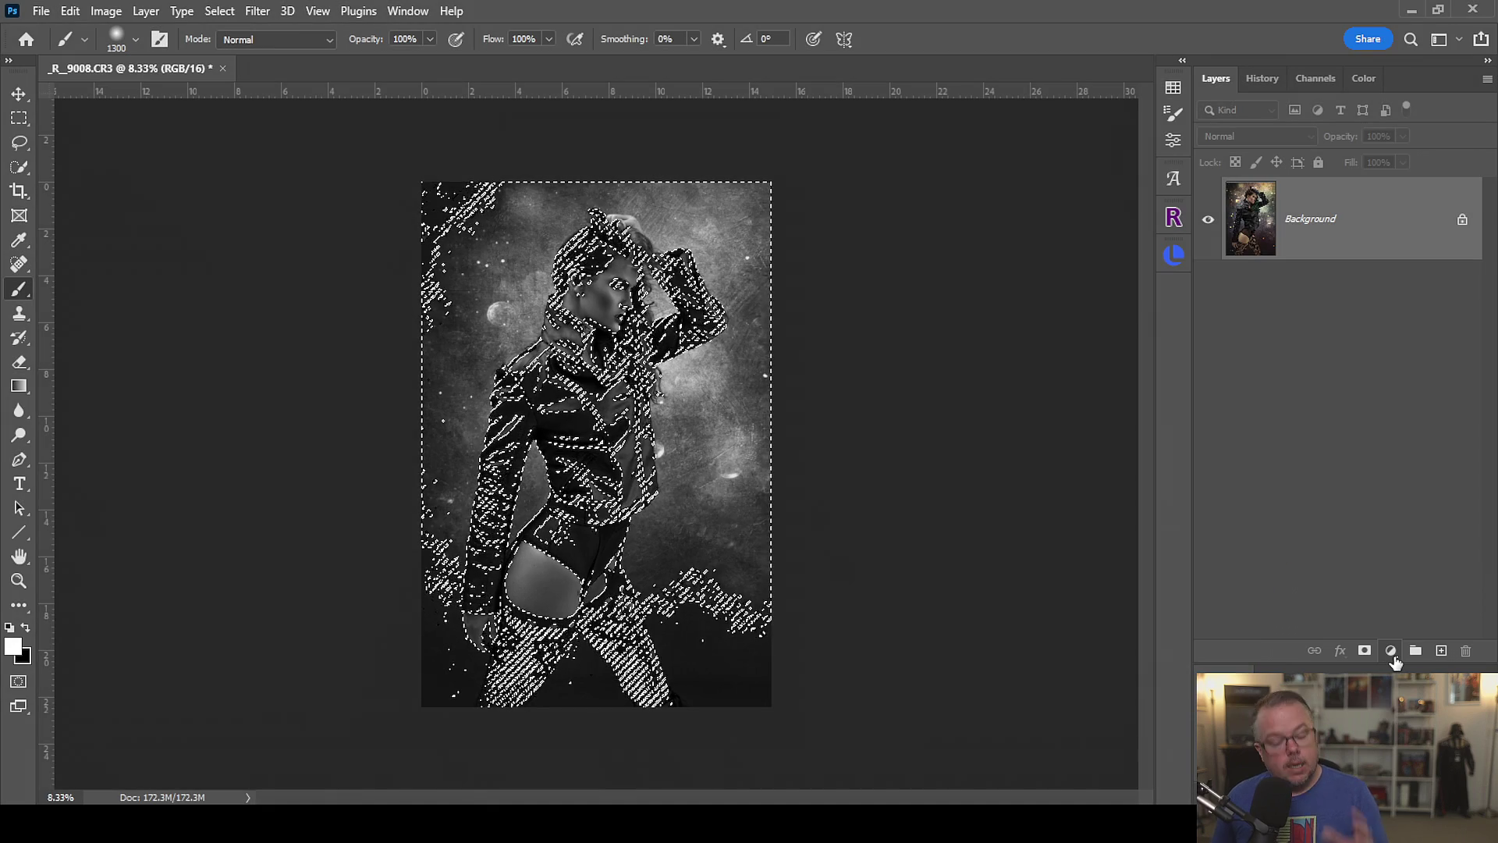
pyautogui.click(1392, 652)
pyautogui.click(1380, 324)
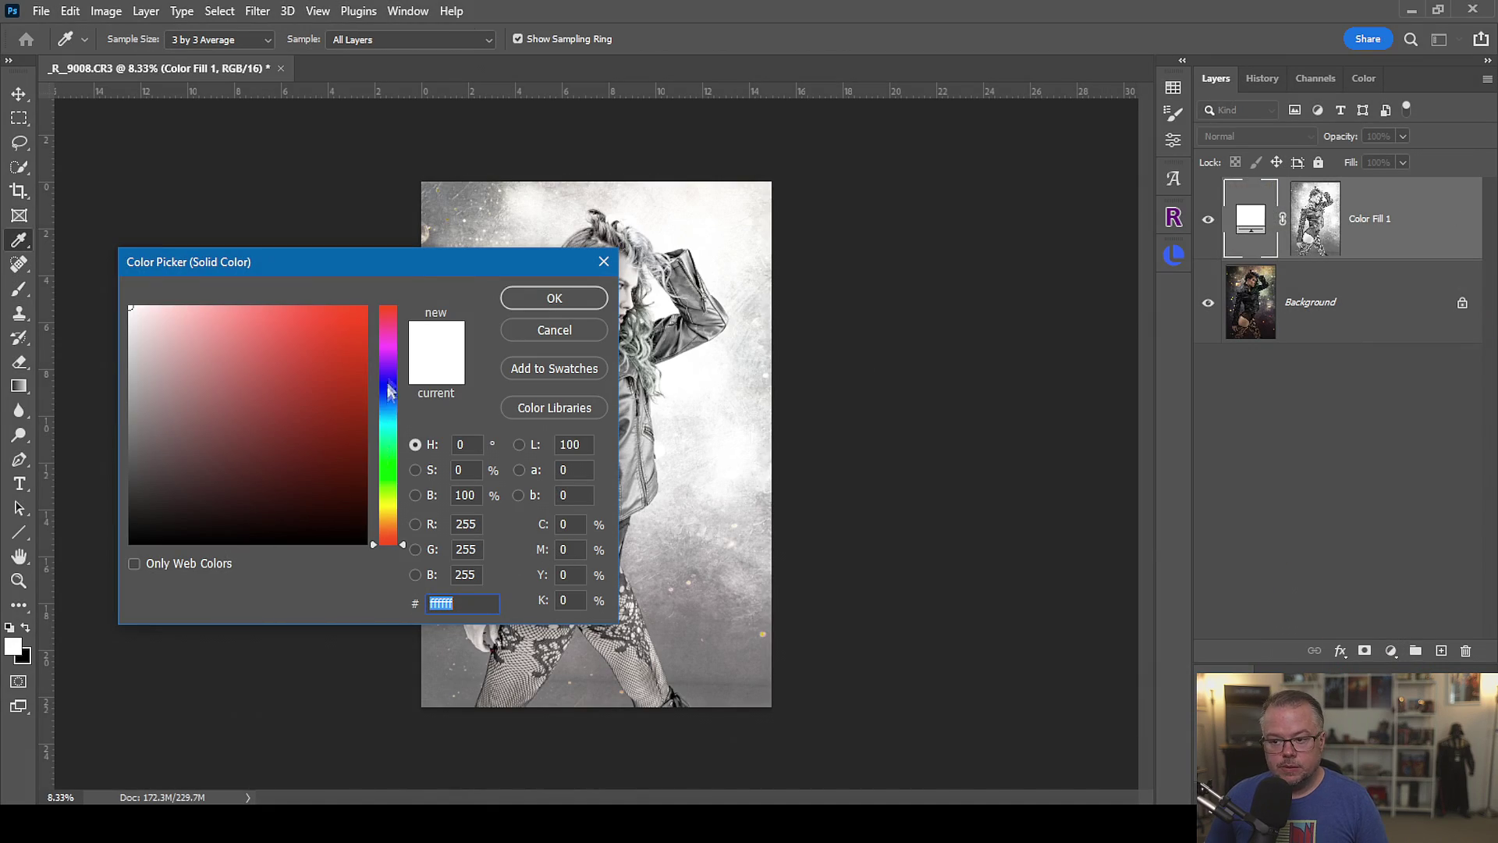
pyautogui.click(387, 364)
pyautogui.click(358, 448)
pyautogui.click(555, 296)
pyautogui.press('b')
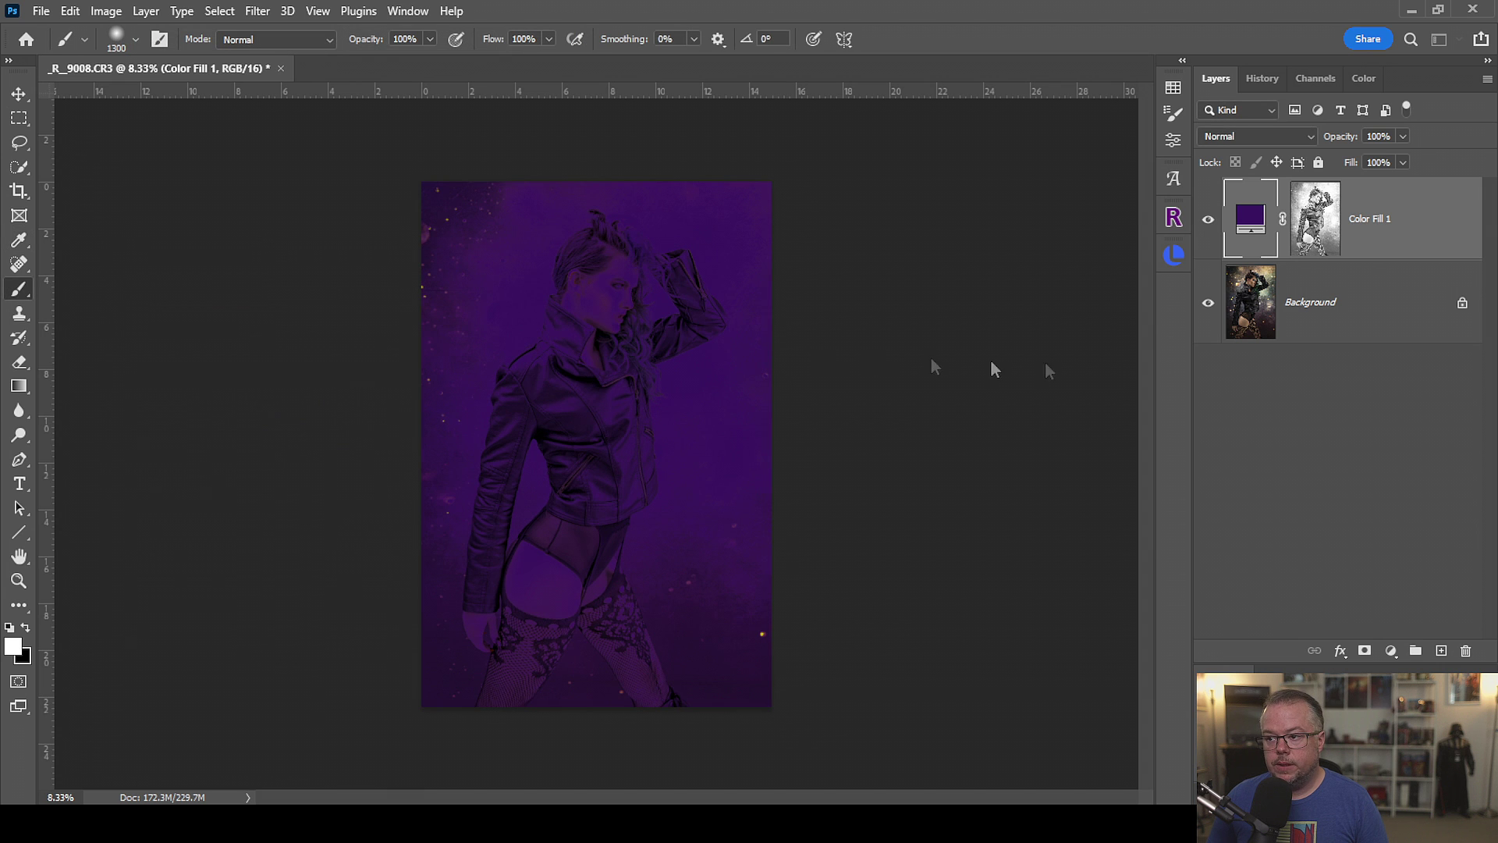
pyautogui.keyDown('alt'); pyautogui.click(1316, 228); pyautogui.keyUp('alt')
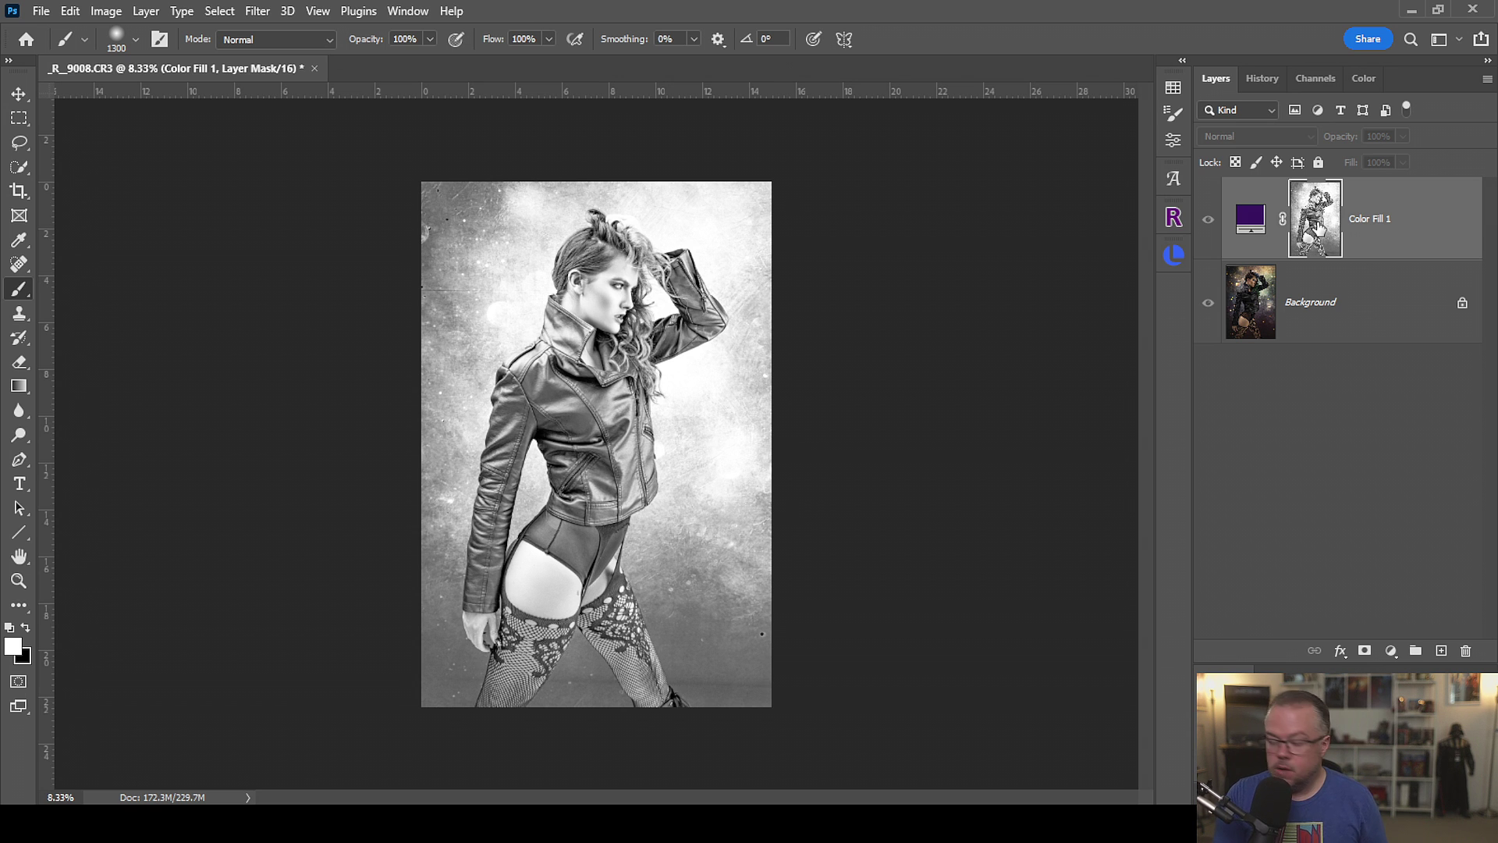
# Invert the fill layer's mask with Ctrl+I, then delete Color Fill 1.
pyautogui.hotkey('ctrl', 'i')
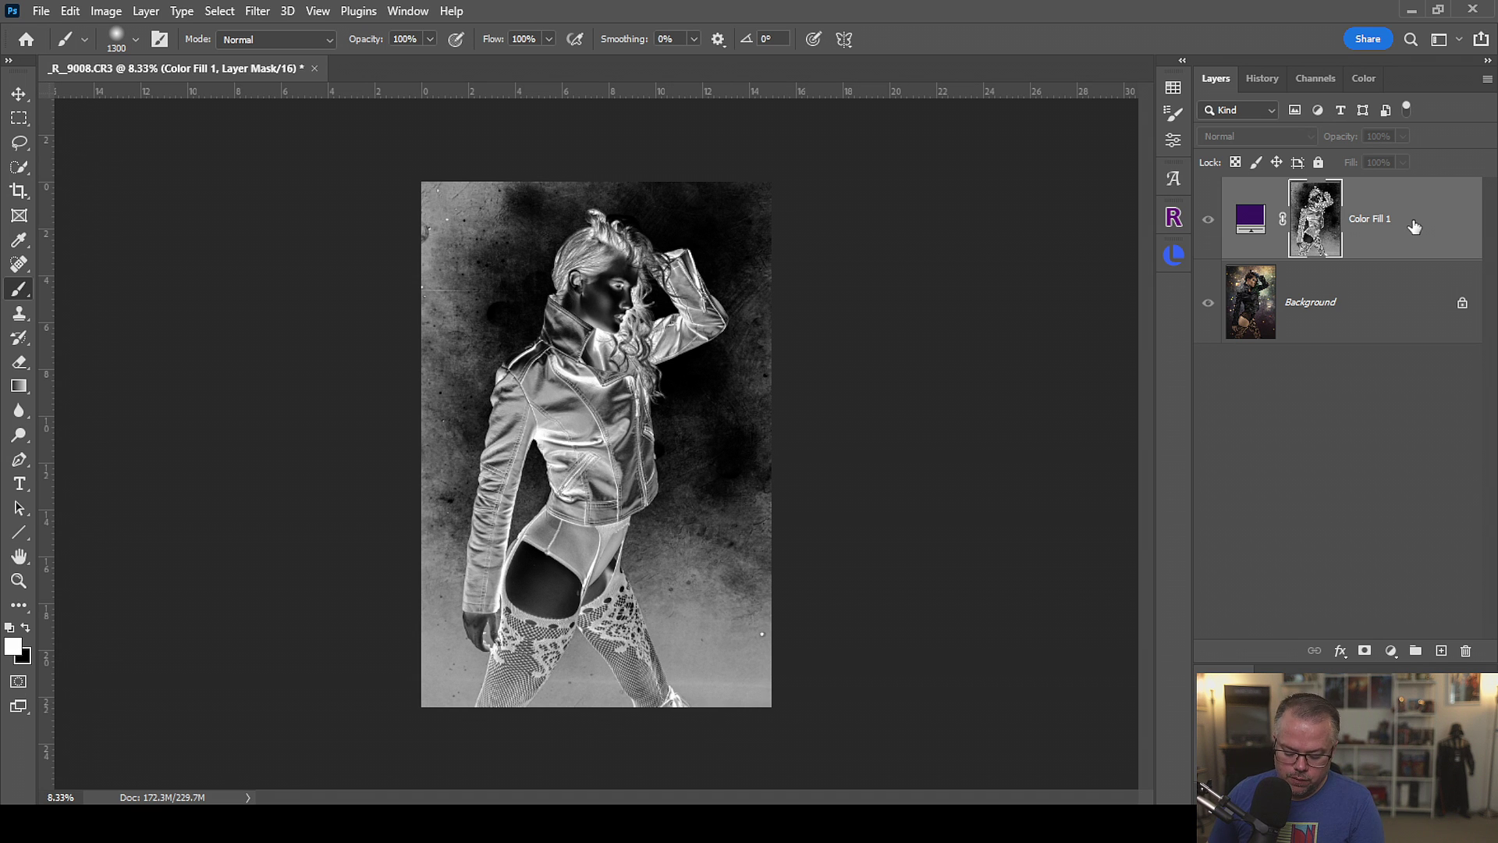
pyautogui.press('Delete')
pyautogui.press('Delete')
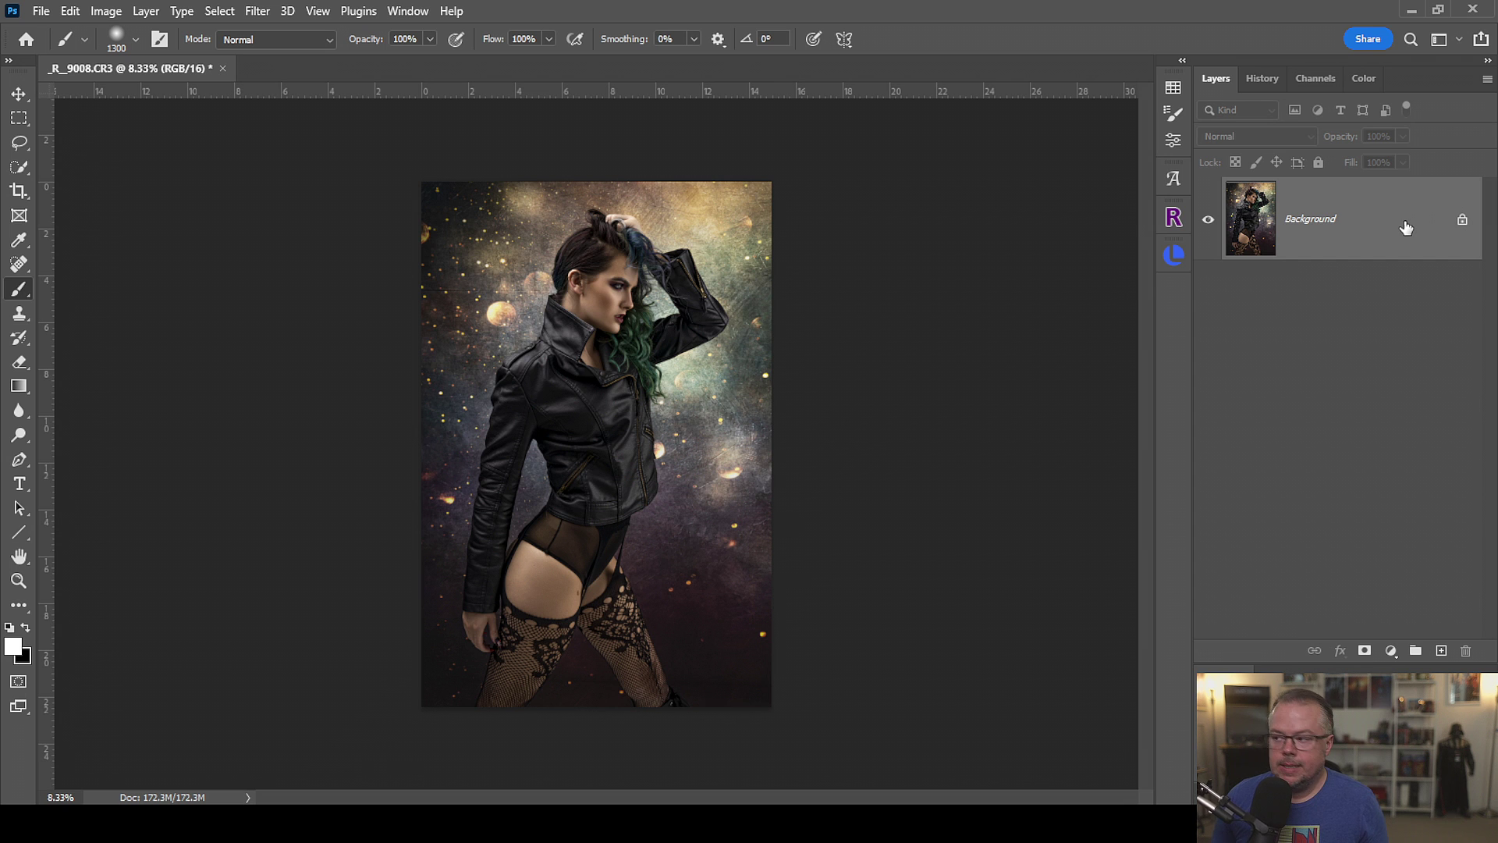
# Open the Lumenzia panel from the side dock.
pyautogui.click(1173, 254)
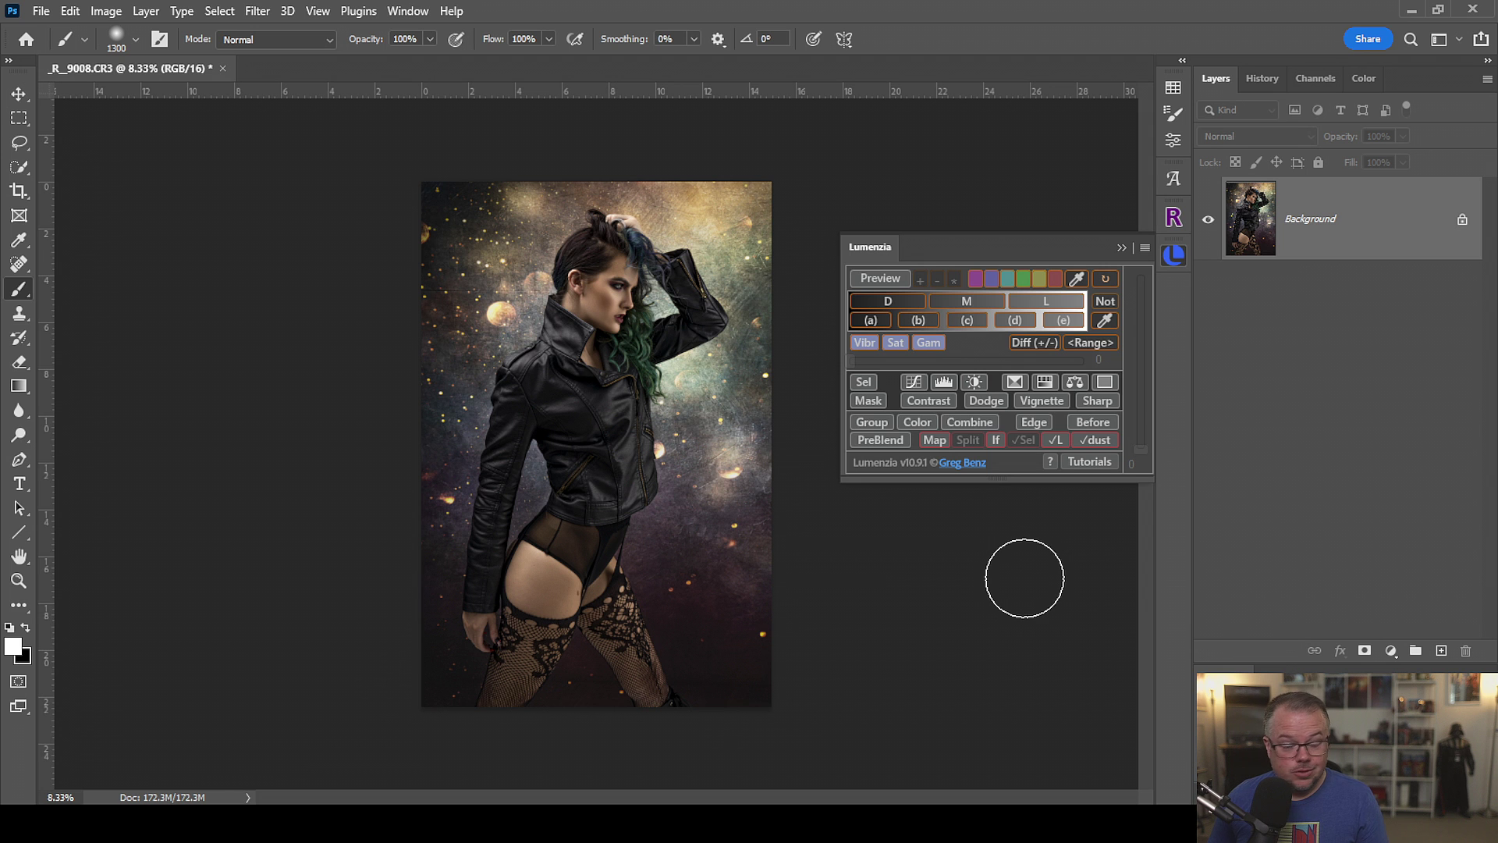
pyautogui.click(880, 296)
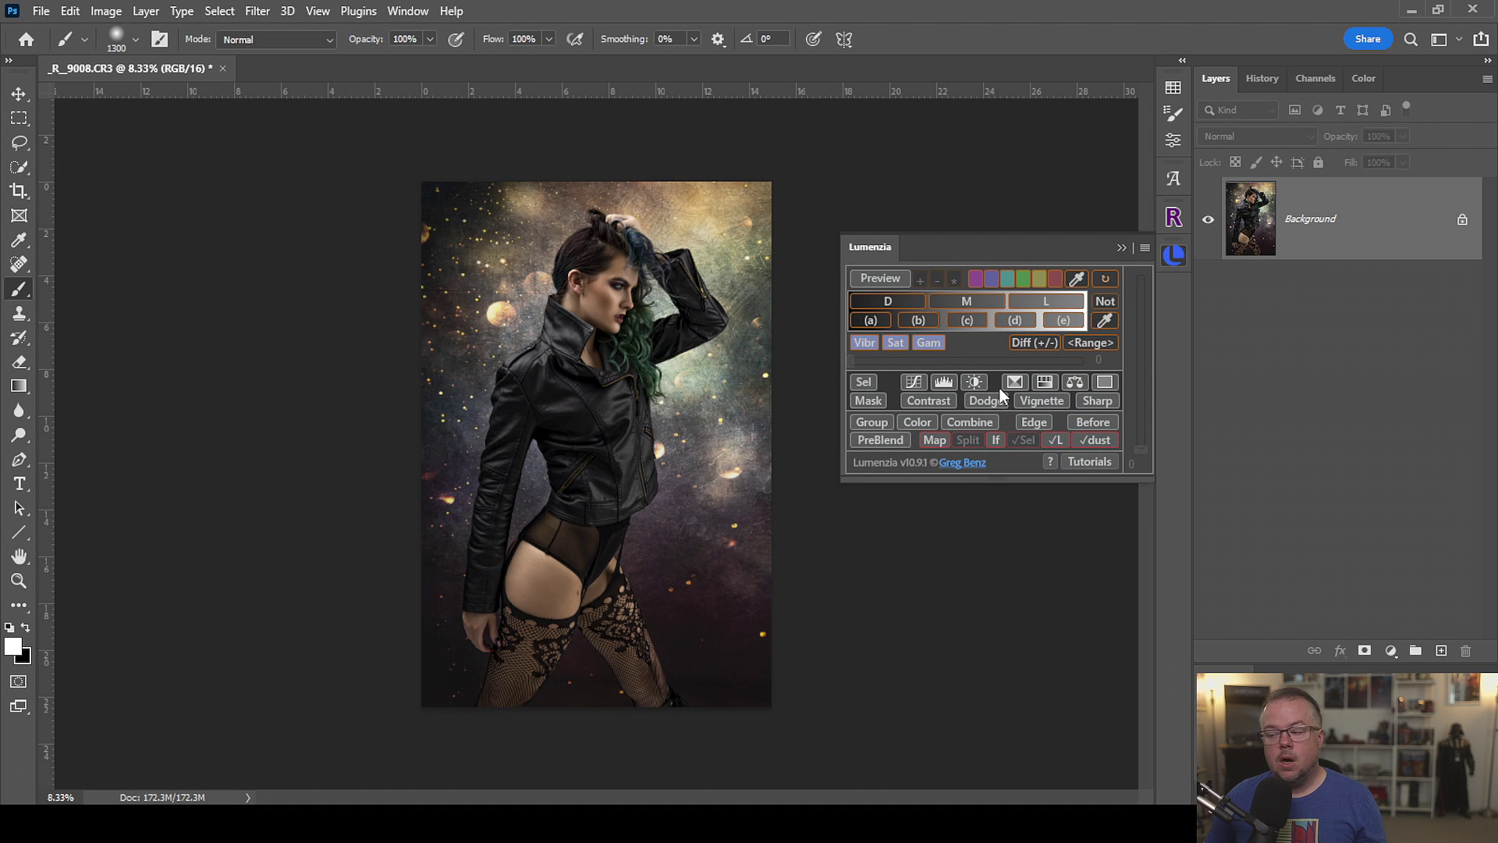
pyautogui.click(1390, 651)
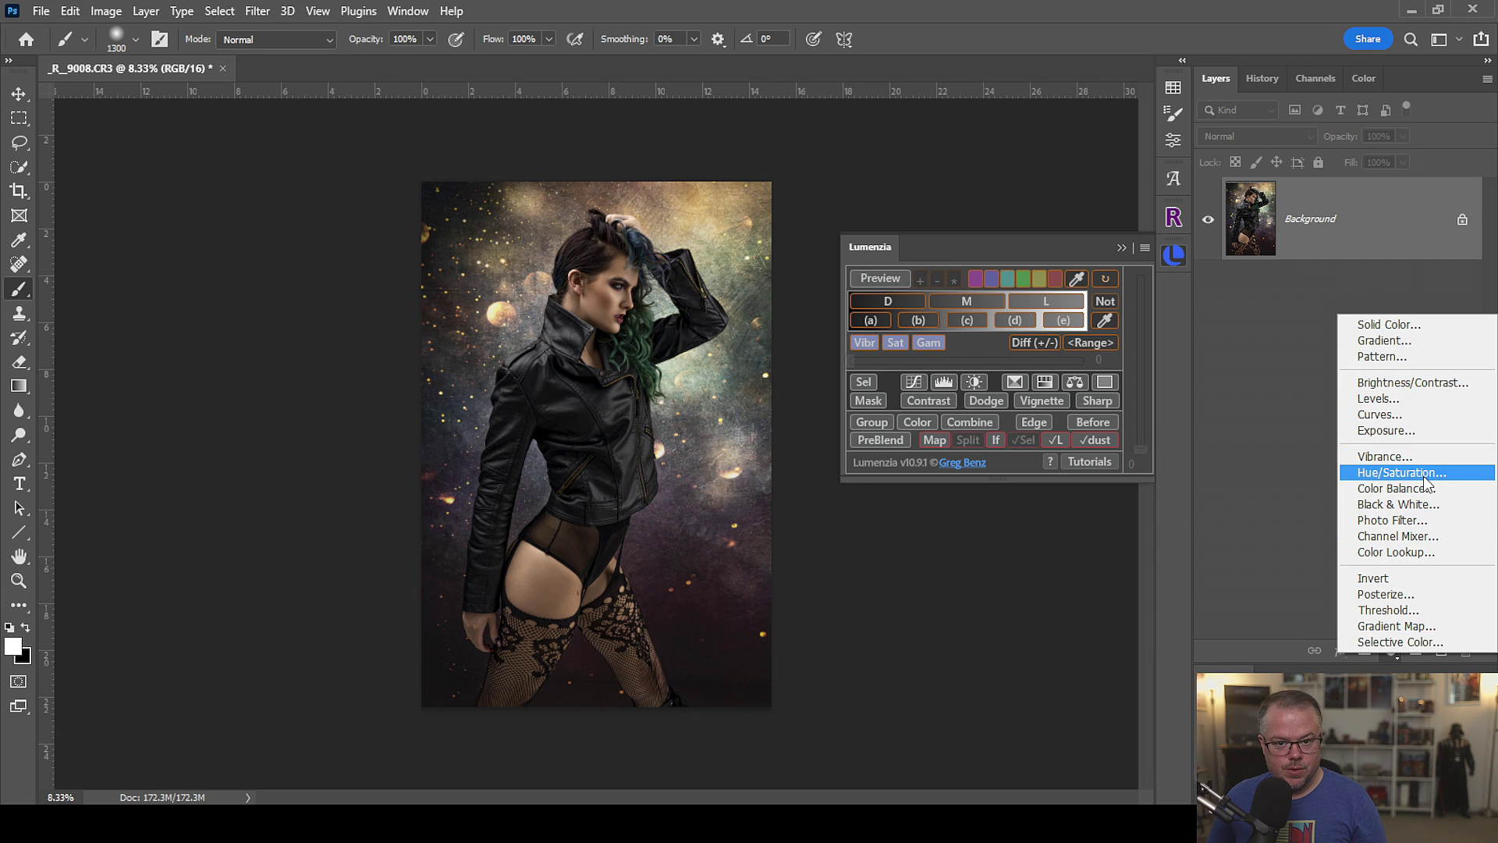
pyautogui.click(1286, 378)
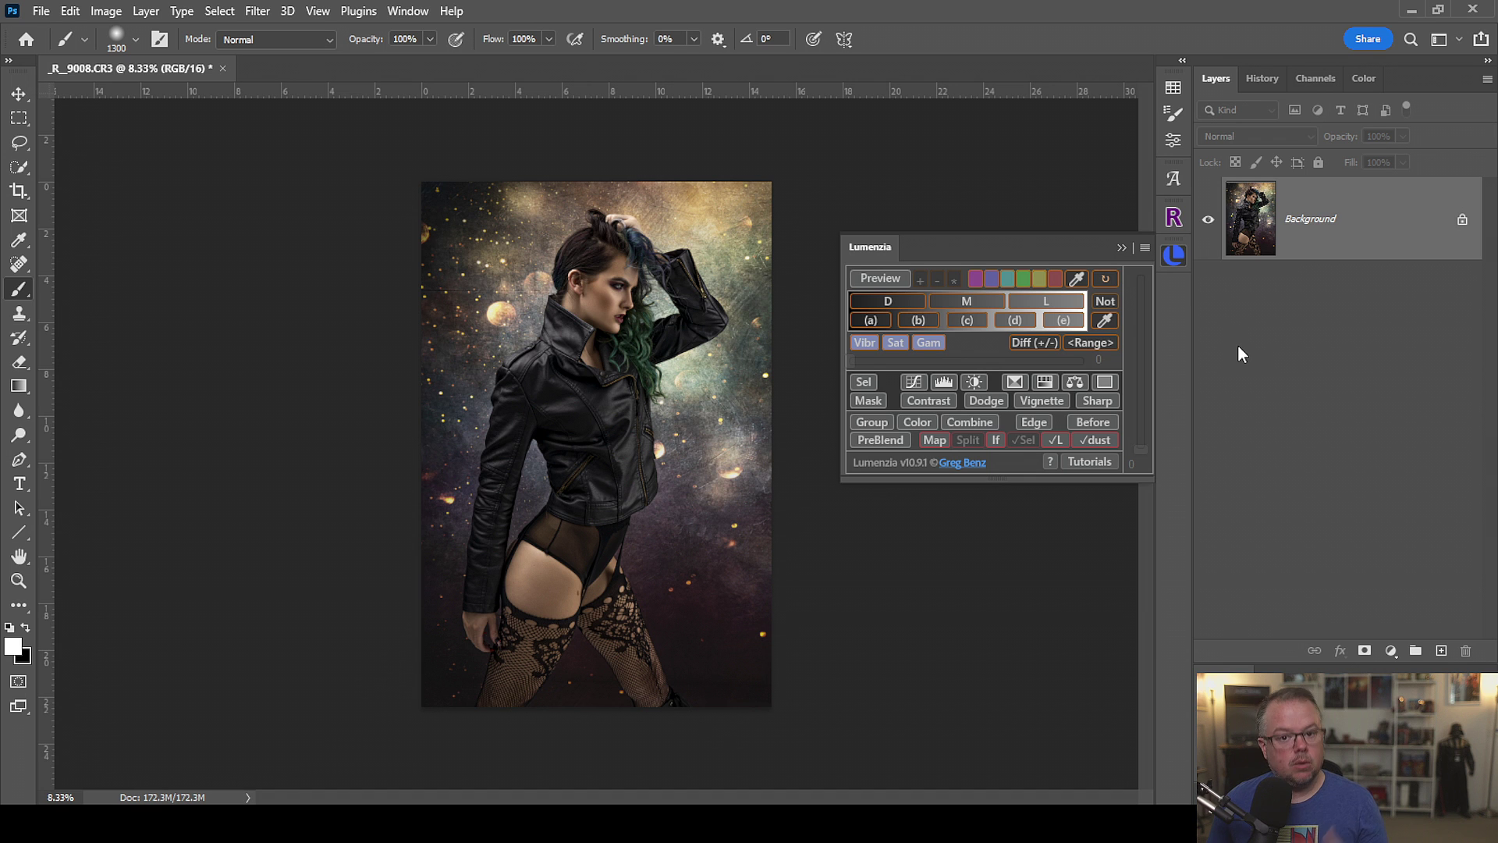
# Preview a Lights luminosity mask, compare strengths 1.25–4.75, and create a Solid Color layer at L1.5.
pyautogui.click(1047, 302)
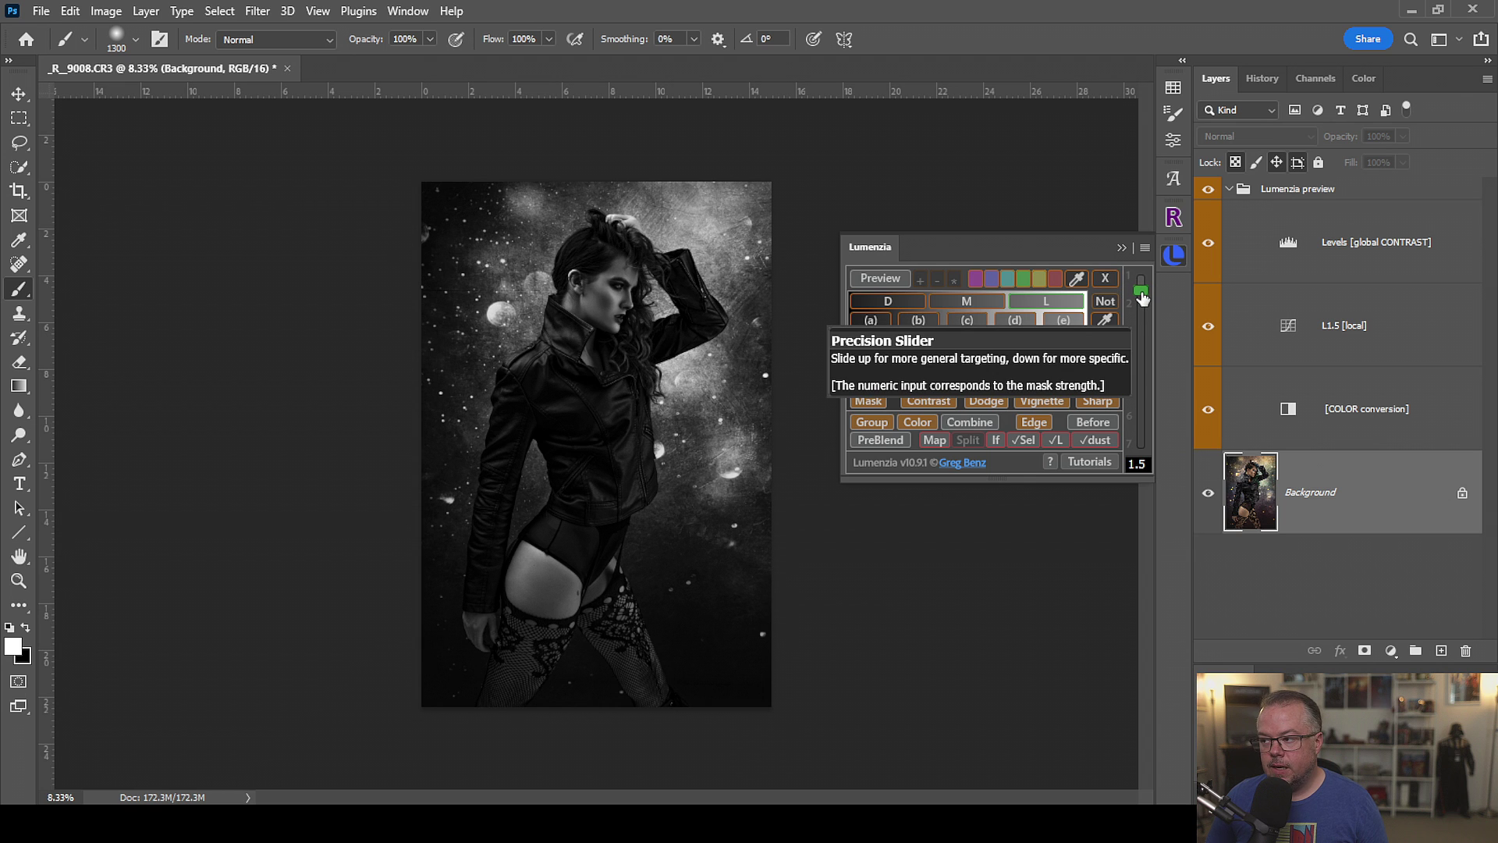
pyautogui.moveTo(1141, 298); pyautogui.dragTo(1144, 289)
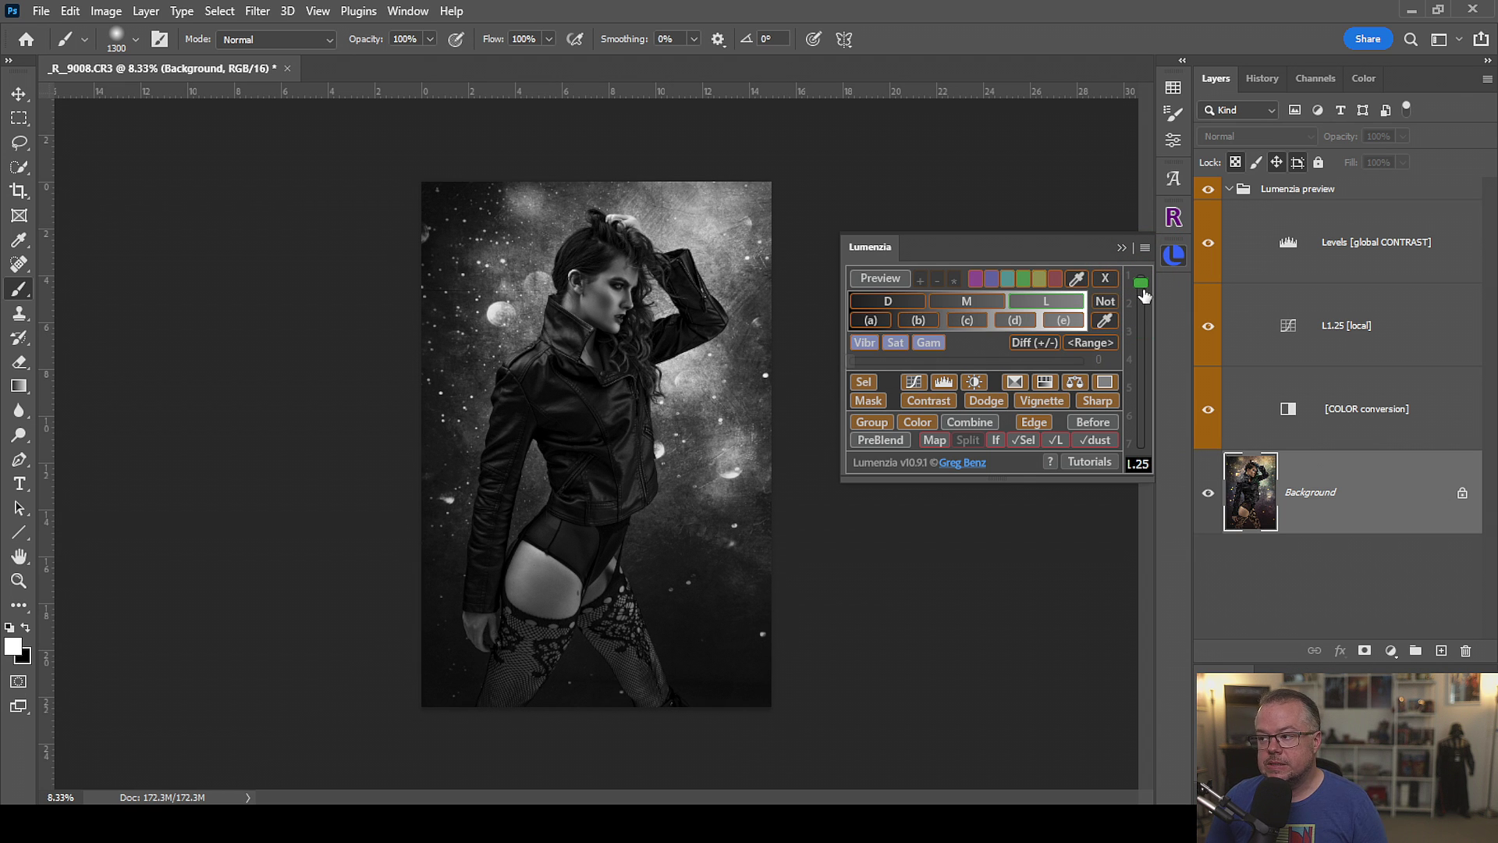
pyautogui.moveTo(1142, 284); pyautogui.dragTo(1144, 359)
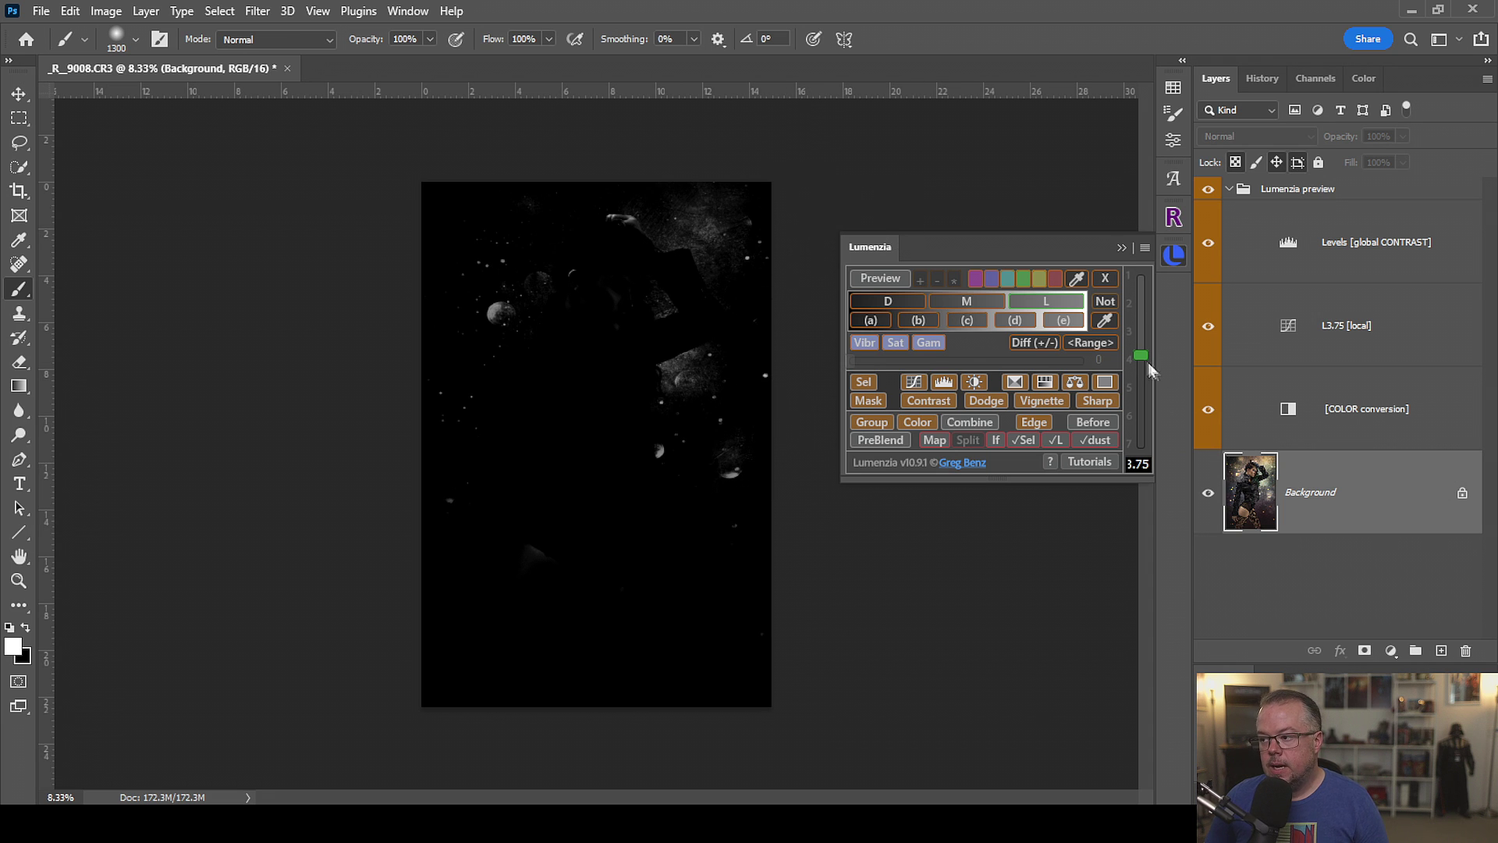
pyautogui.moveTo(1141, 355); pyautogui.dragTo(1141, 428)
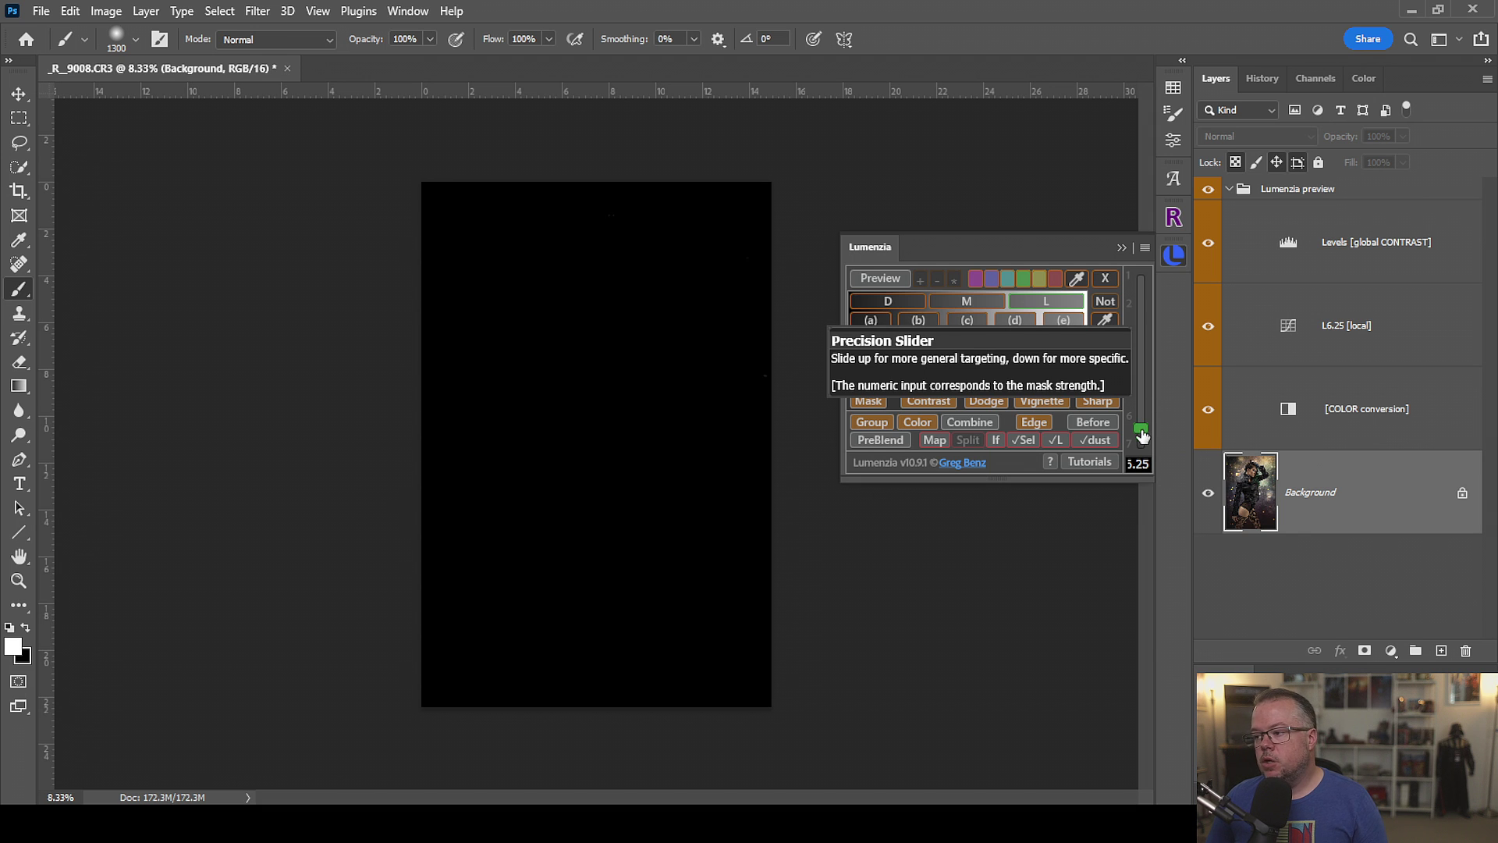
pyautogui.moveTo(1139, 431); pyautogui.dragTo(1136, 293)
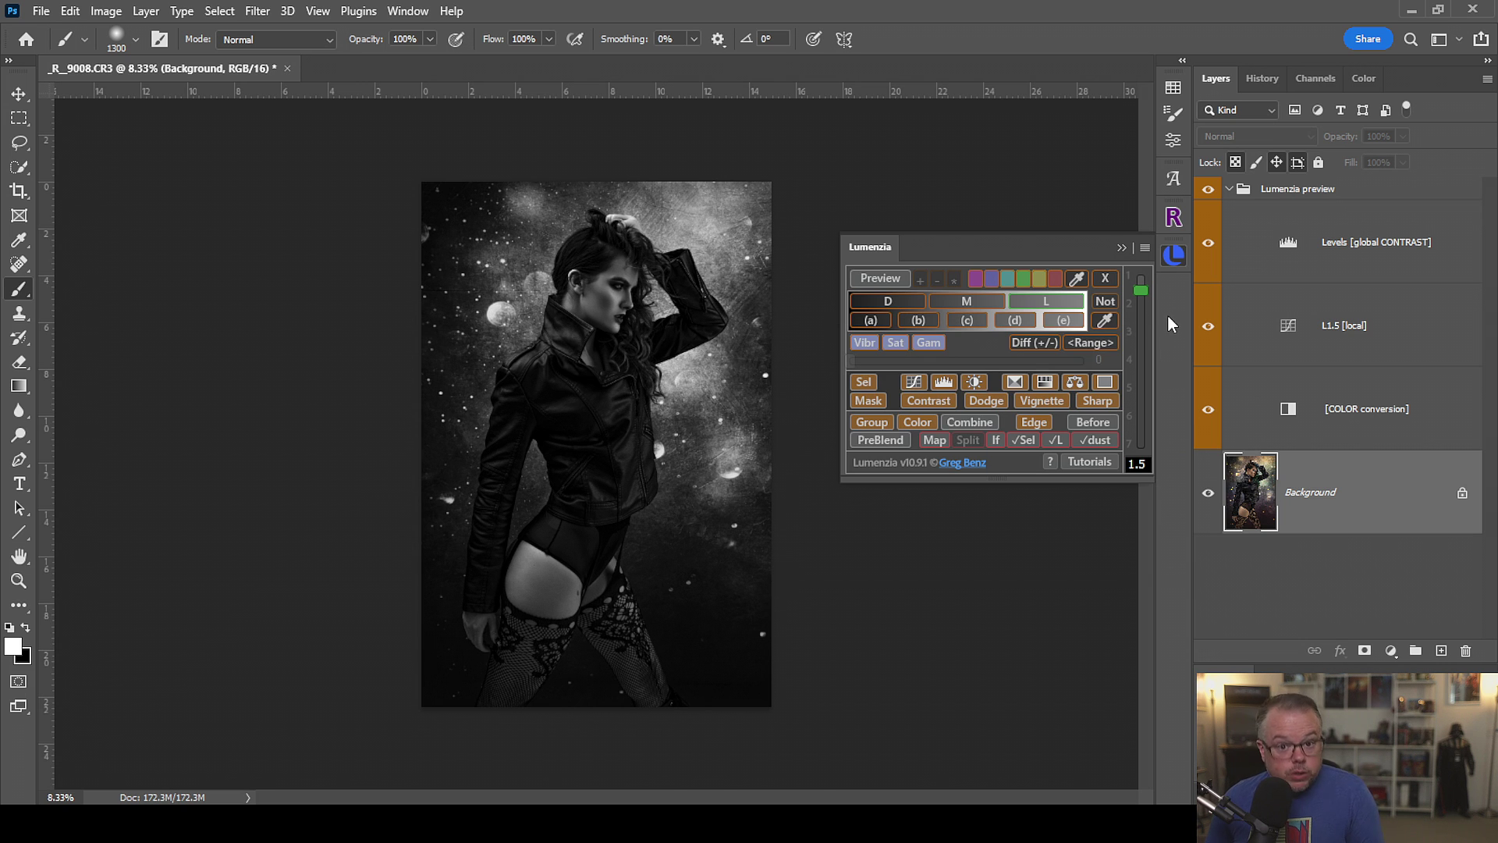
pyautogui.click(1105, 382)
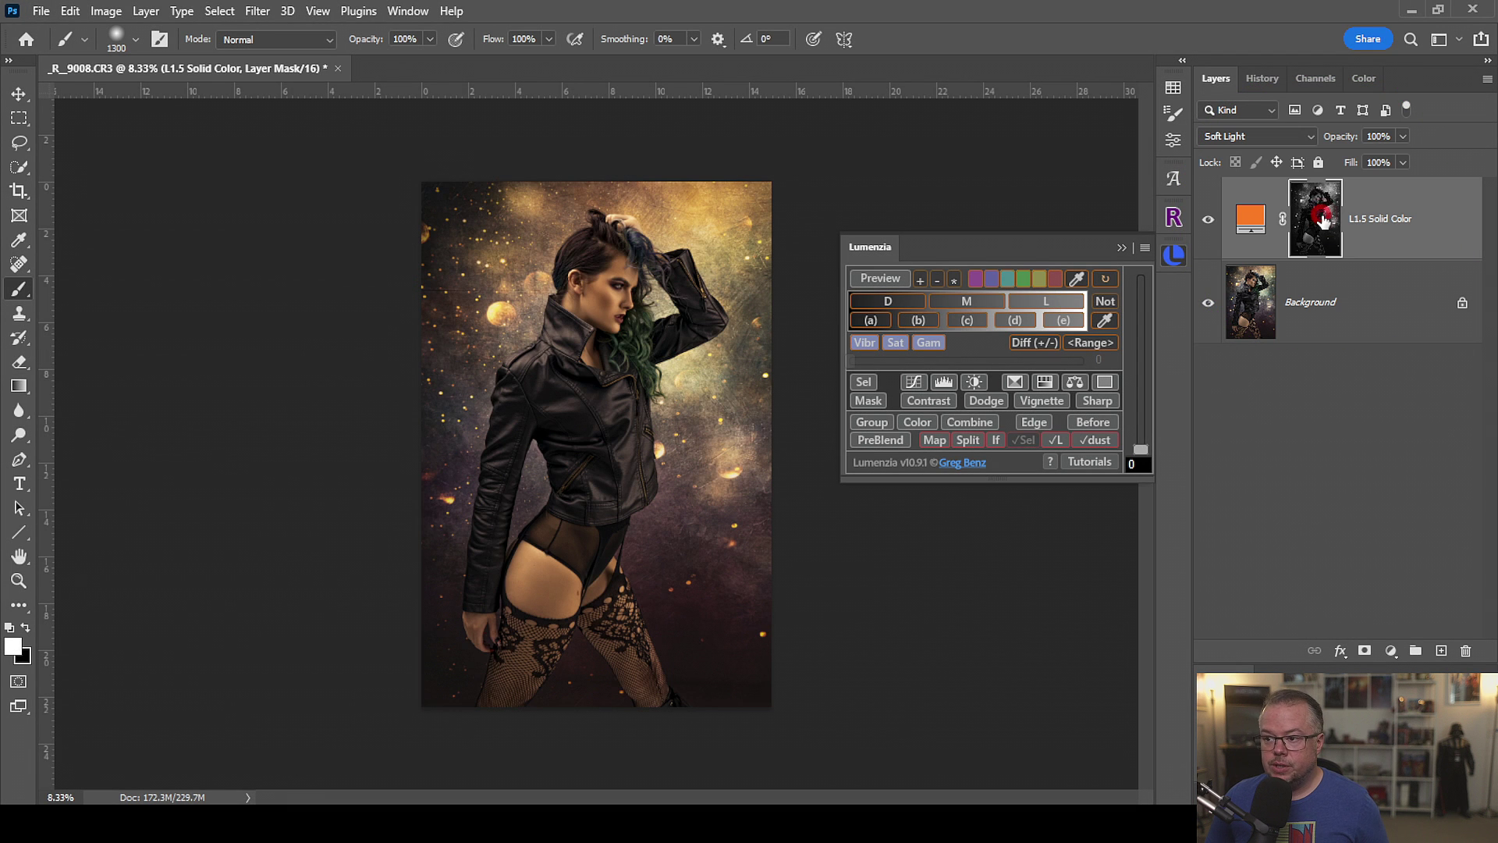
# Check the L1.5 layer's mask on its own, then bring up its orange #fc6900 fill colour.
pyautogui.keyDown('alt'); pyautogui.click(1324, 223); pyautogui.keyUp('alt')
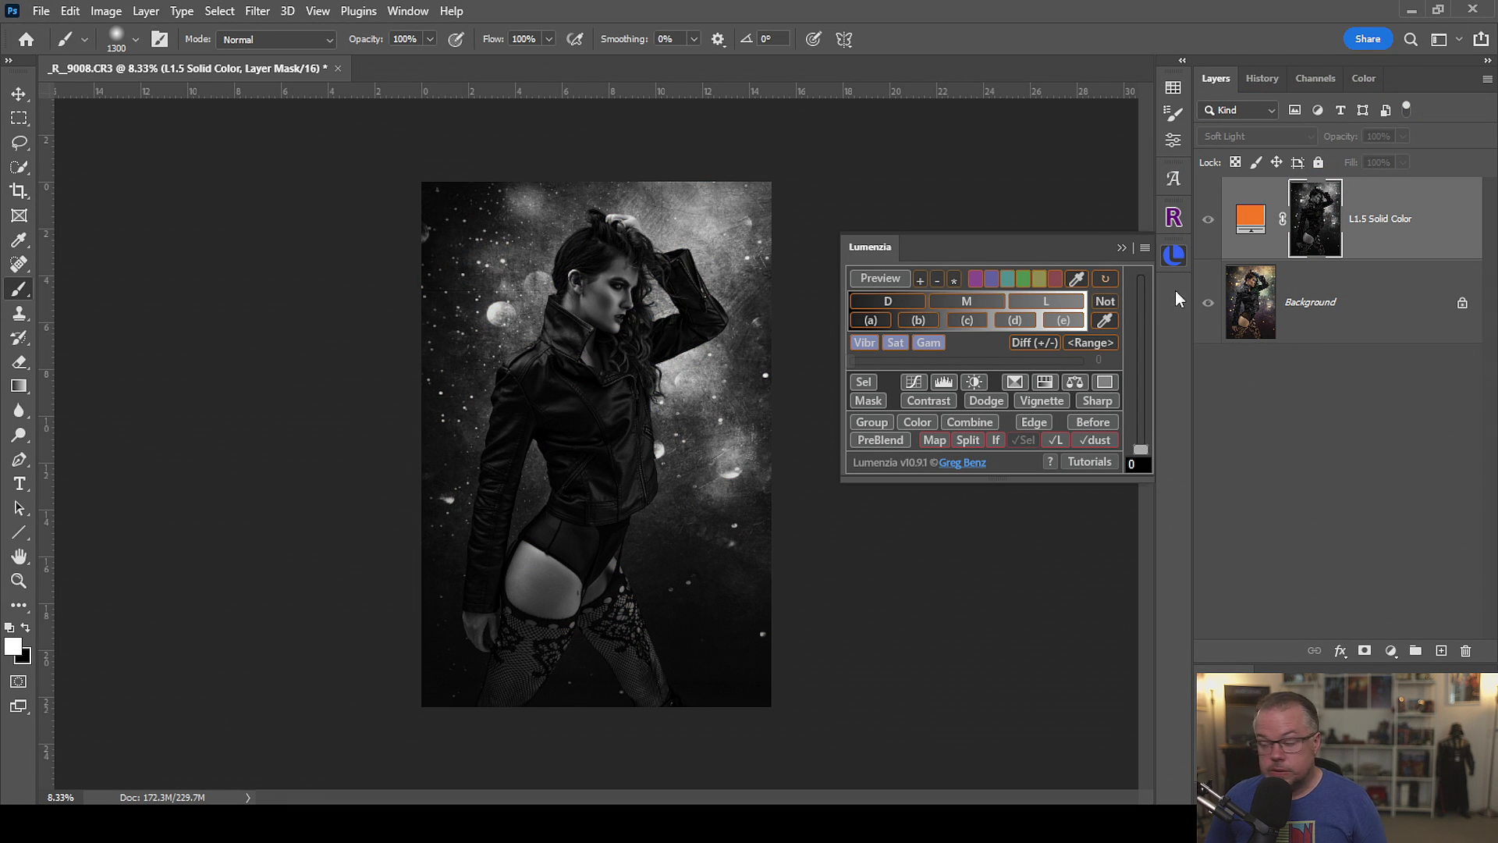
pyautogui.keyDown('alt'); pyautogui.click(1326, 220); pyautogui.keyUp('alt')
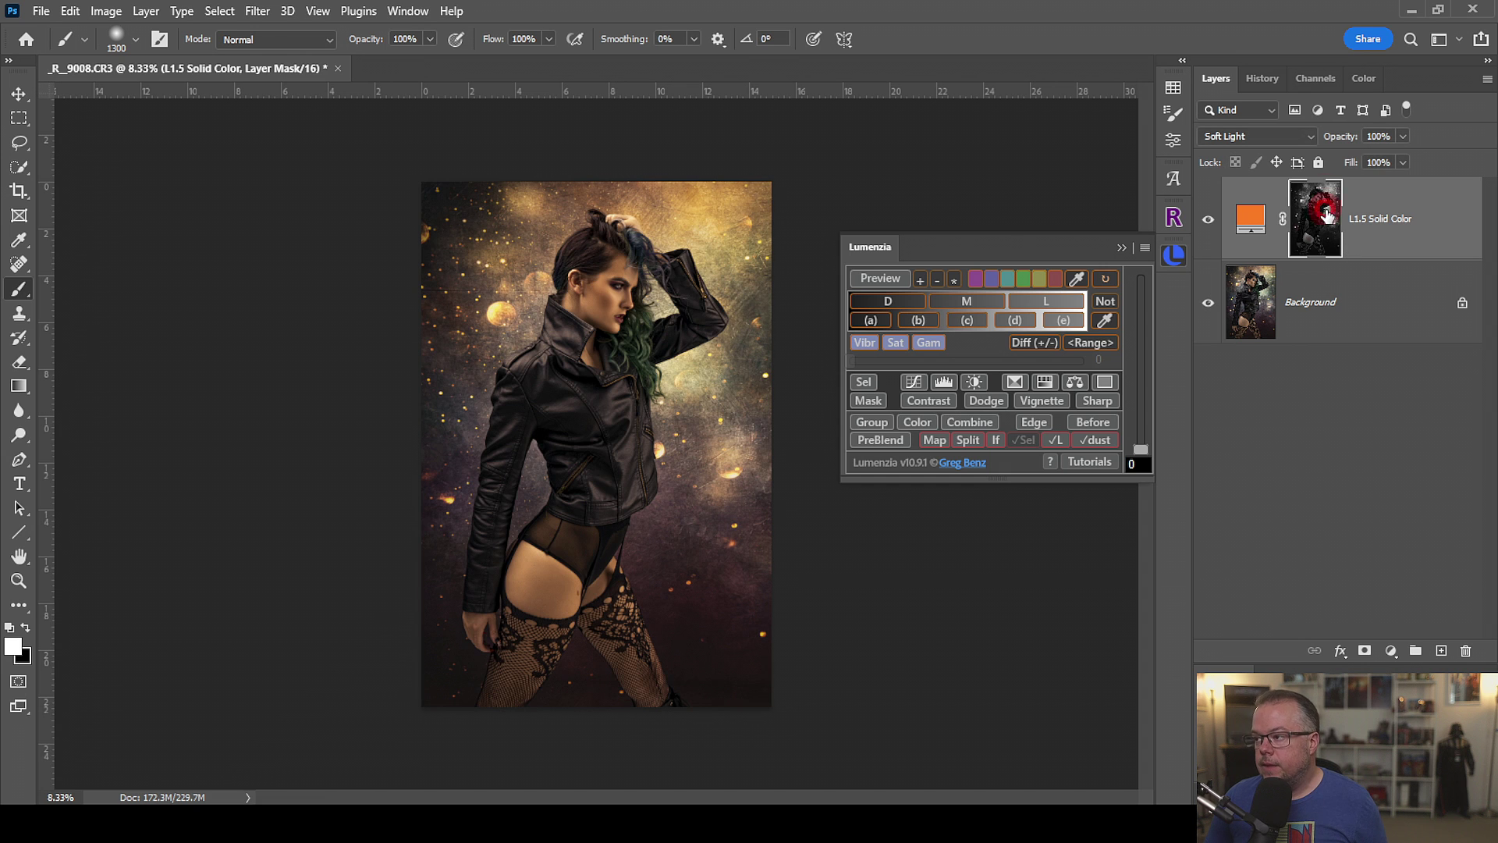
pyautogui.click(1250, 225)
pyautogui.doubleClick(1249, 226)
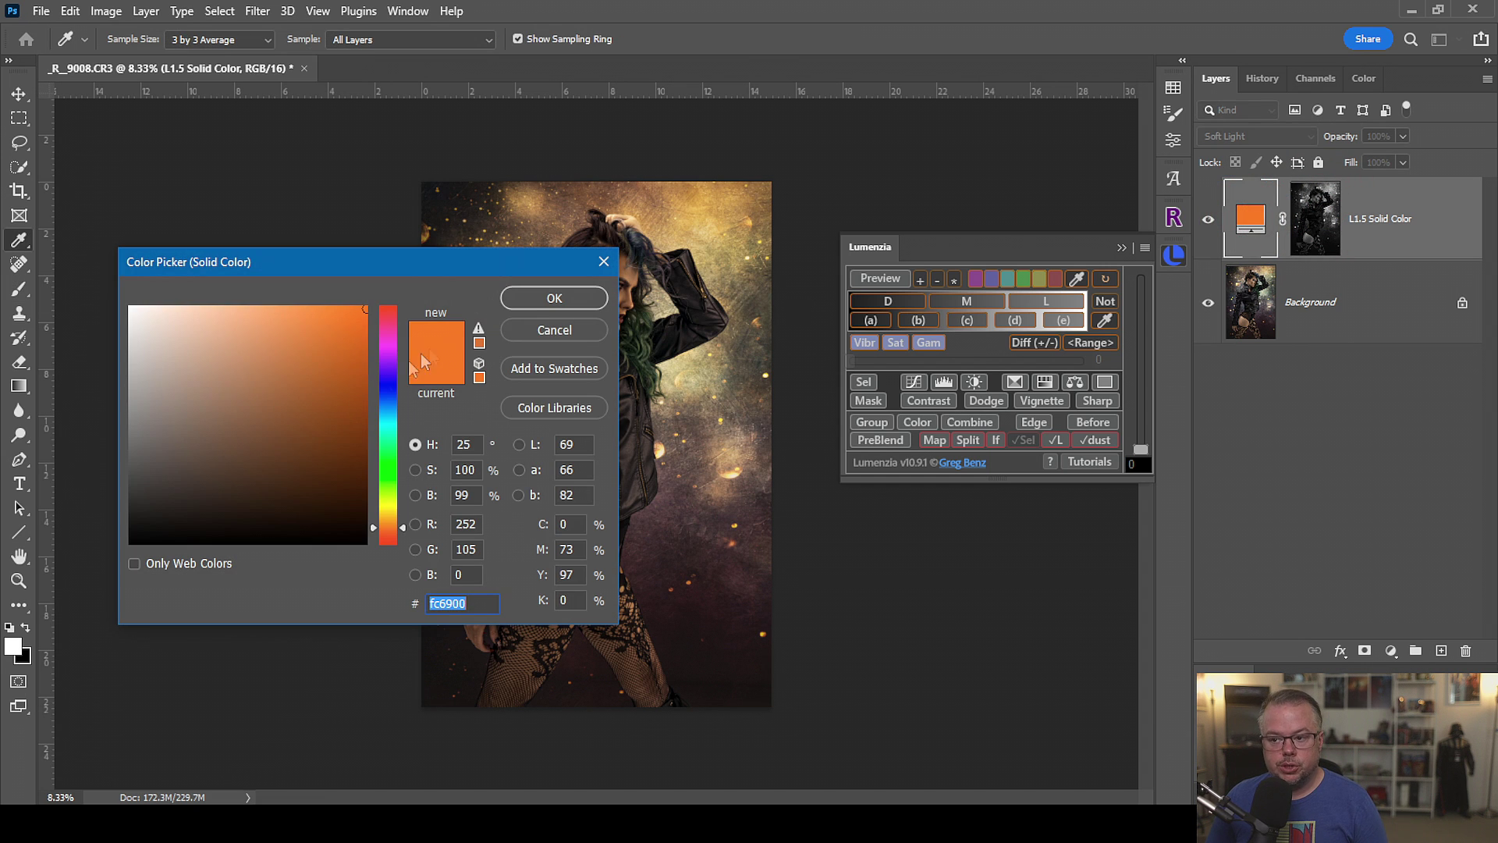
# Recolor the L1.5 fill to brownish orange #783b05 and set the layer's opacity to 35%.
pyautogui.moveTo(401, 526); pyautogui.dragTo(401, 526)
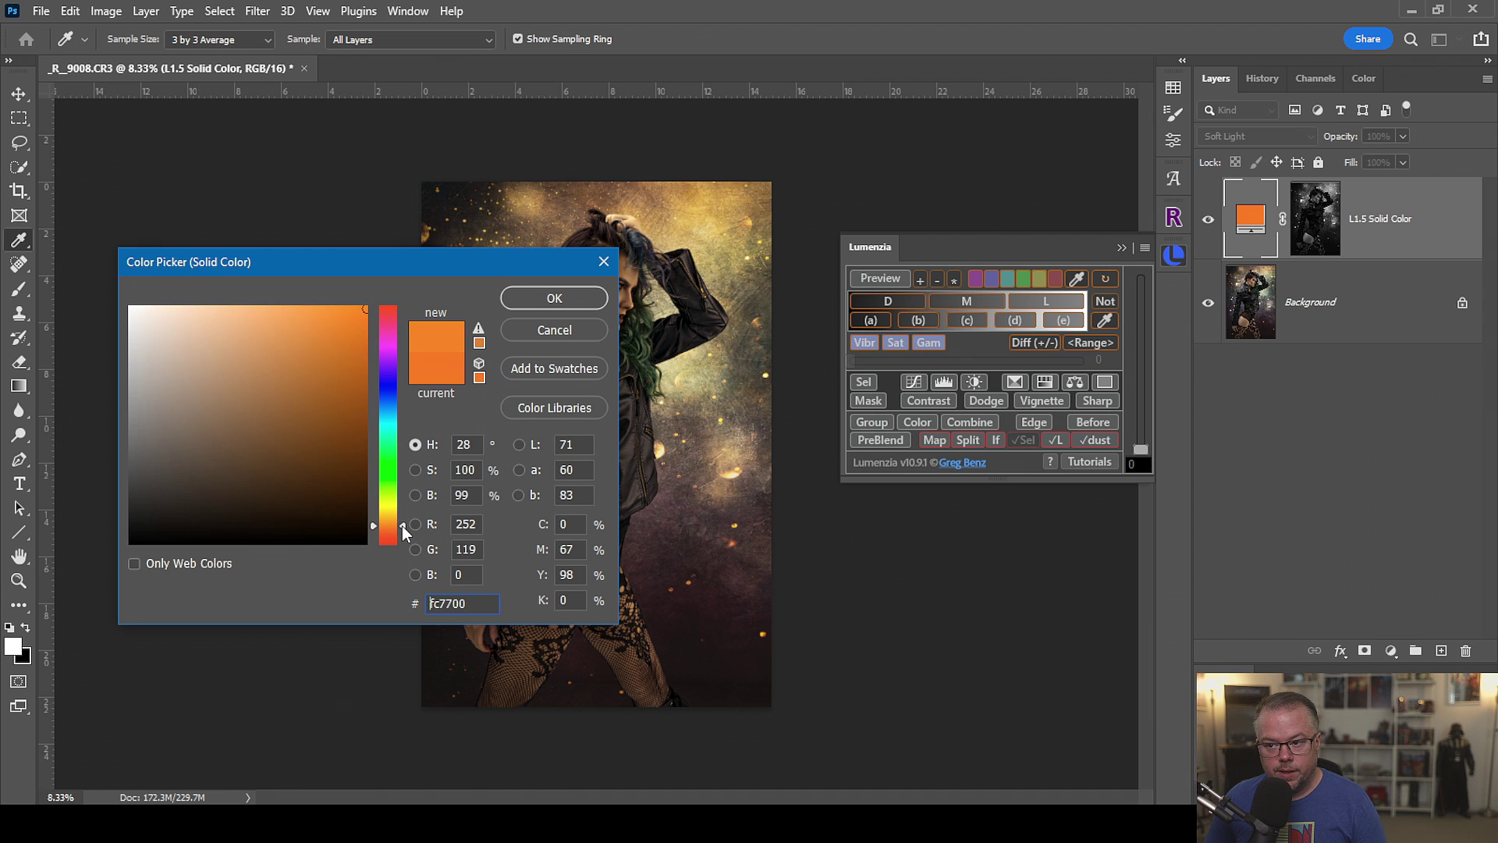
pyautogui.click(356, 432)
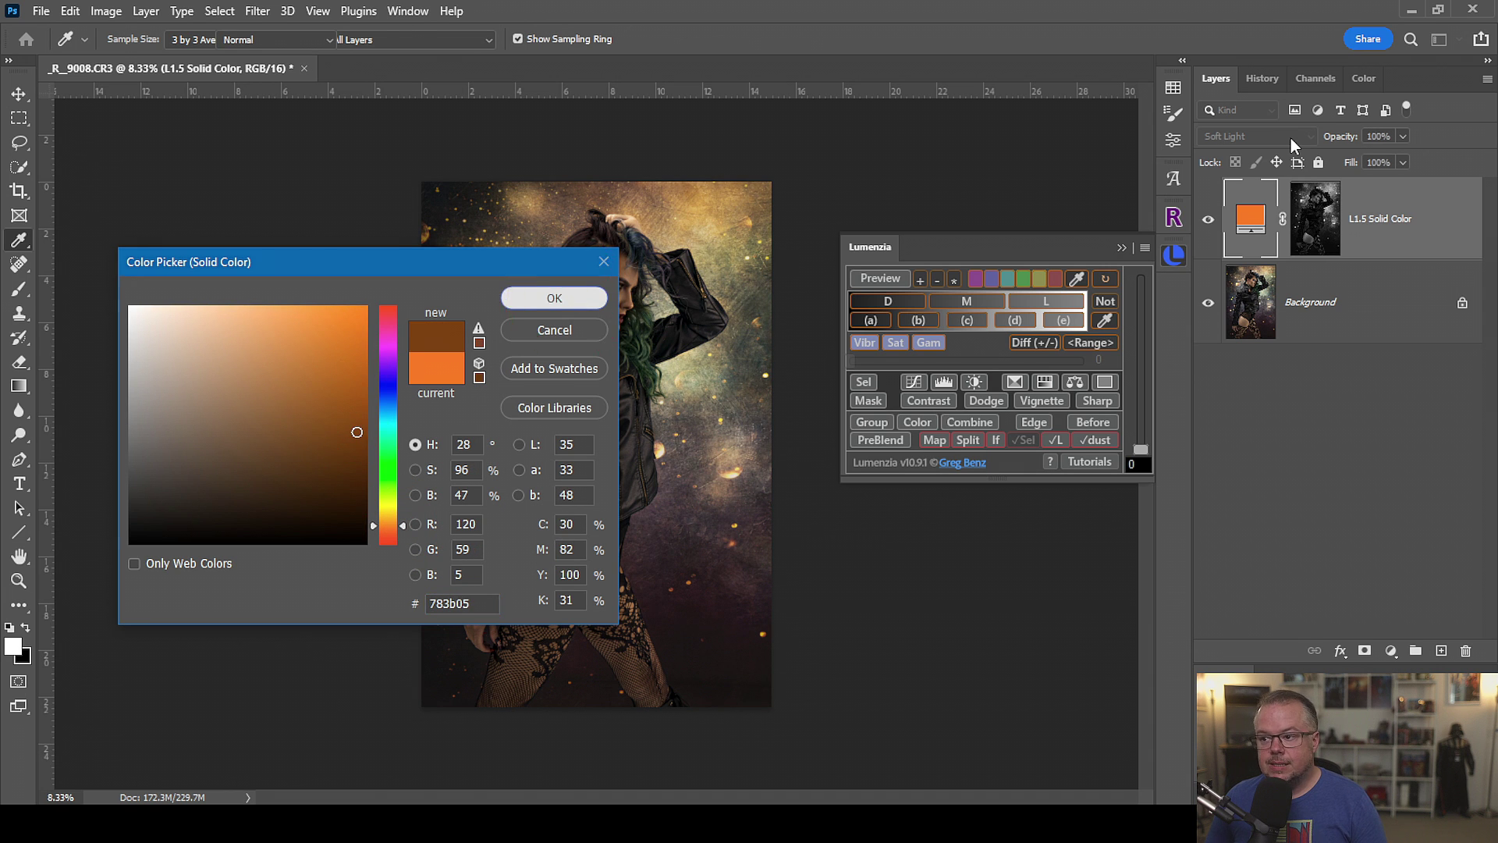
pyautogui.click(554, 298)
pyautogui.moveTo(1402, 136); pyautogui.dragTo(1347, 159)
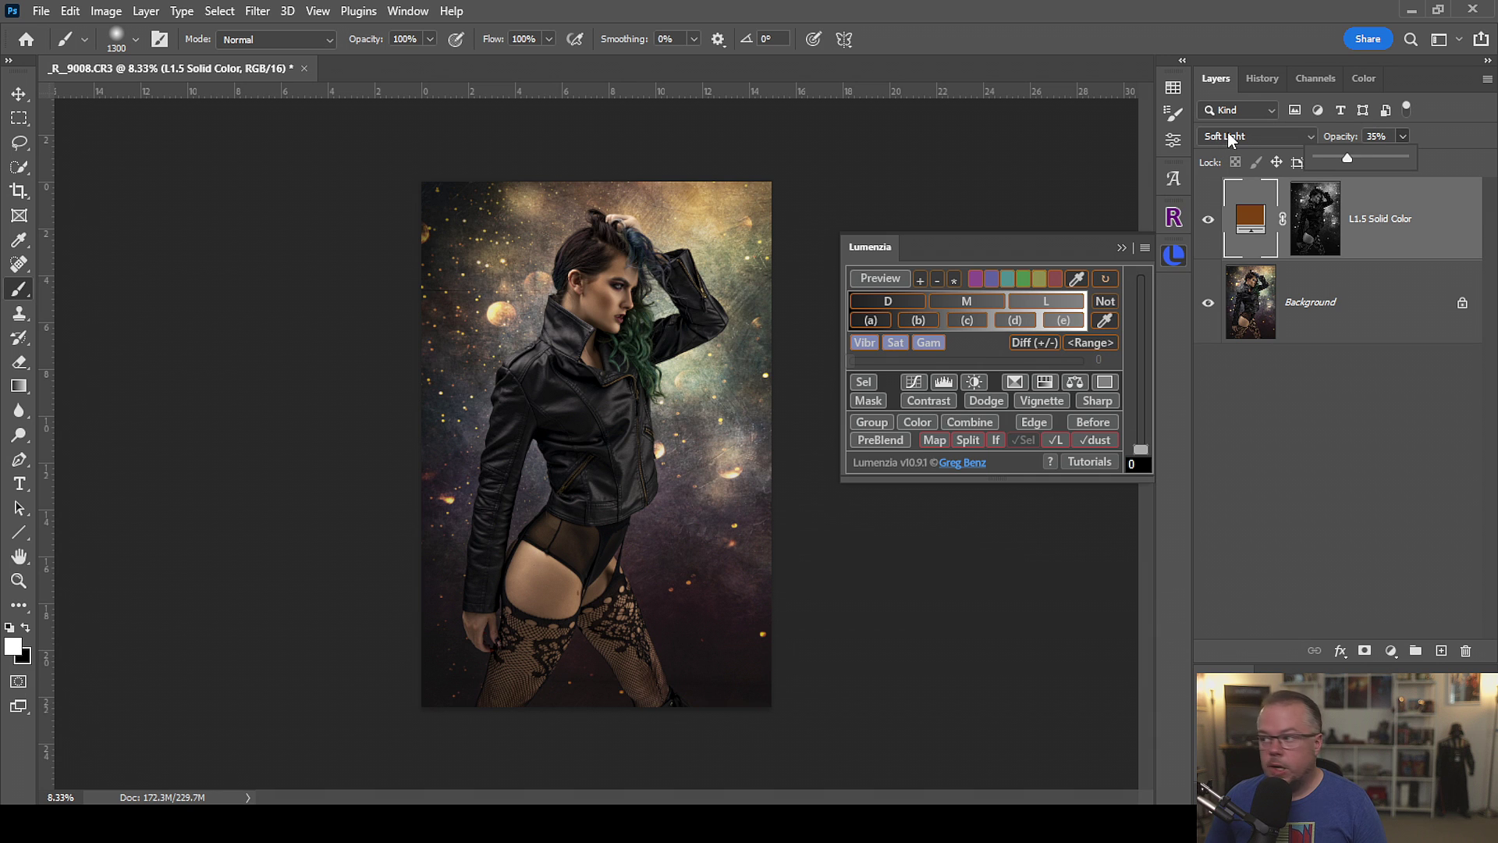
pyautogui.click(1454, 136)
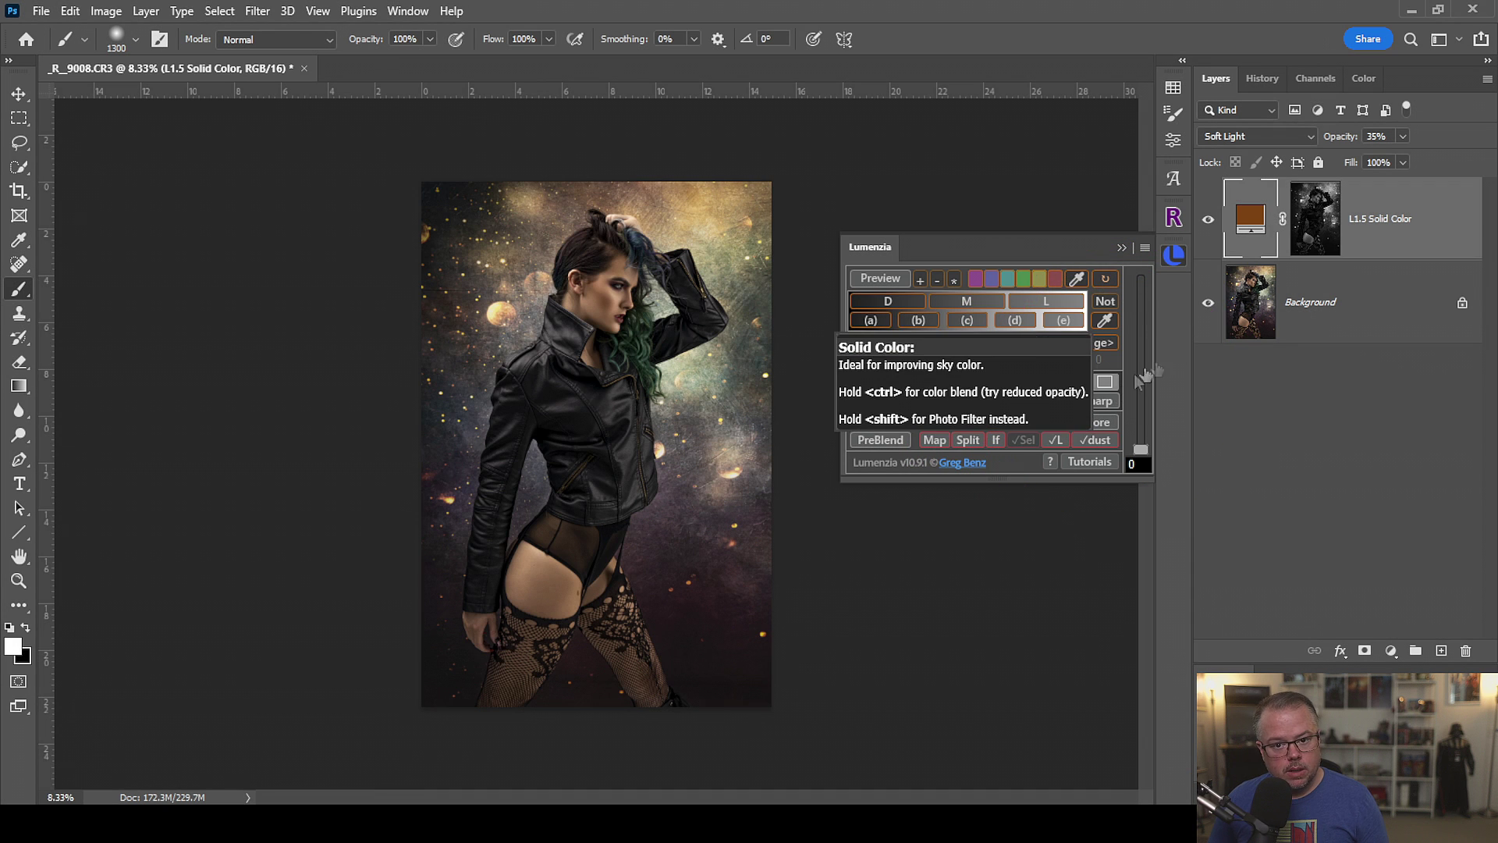
# Preview a Darks luminosity mask, tighten it to D4.25, and create a Solid Color layer from it.
pyautogui.click(888, 303)
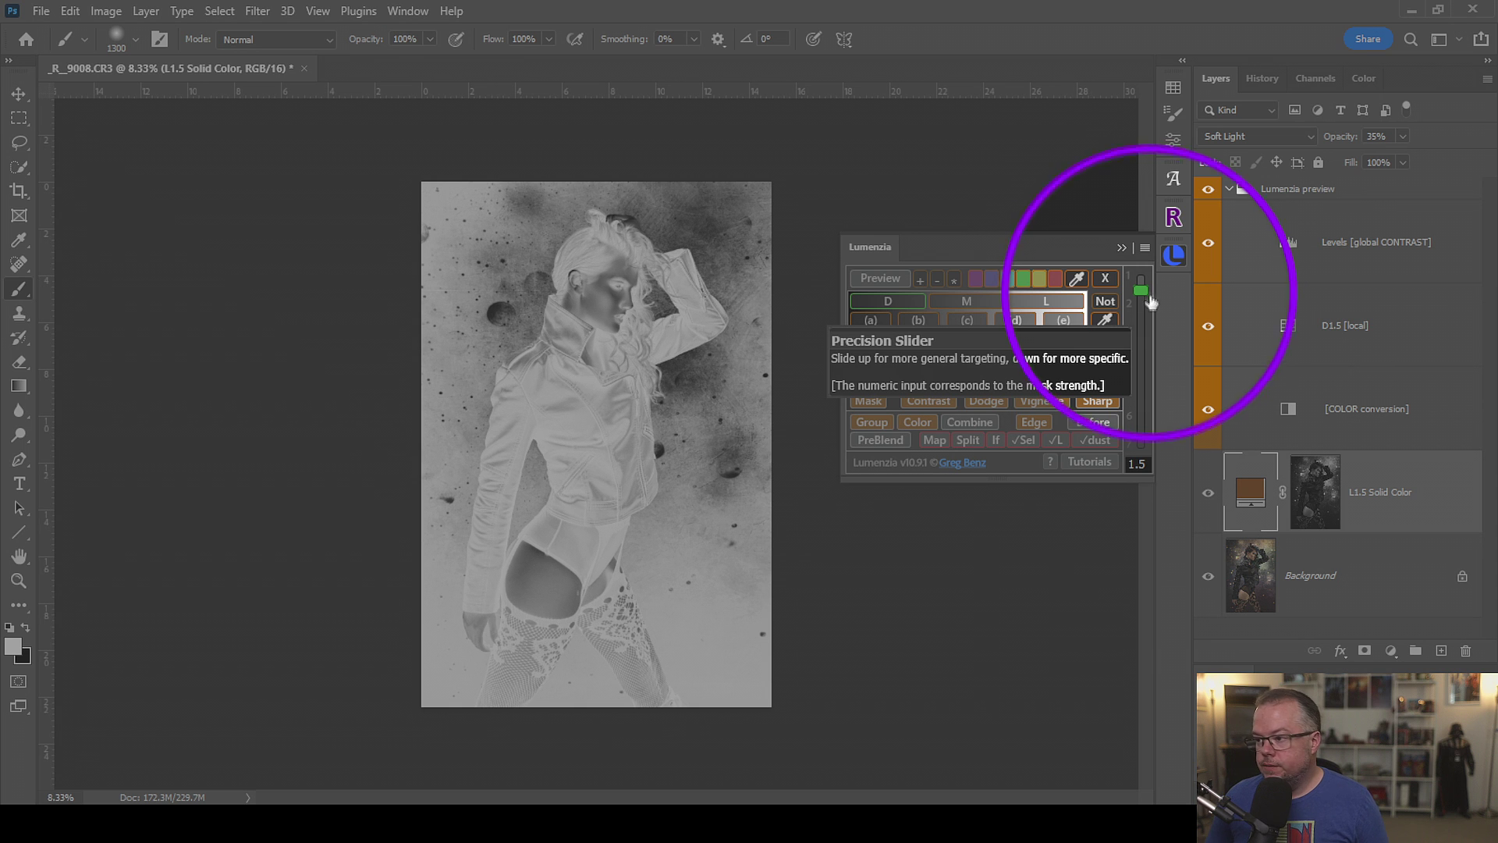
pyautogui.moveTo(1149, 296); pyautogui.dragTo(1140, 368)
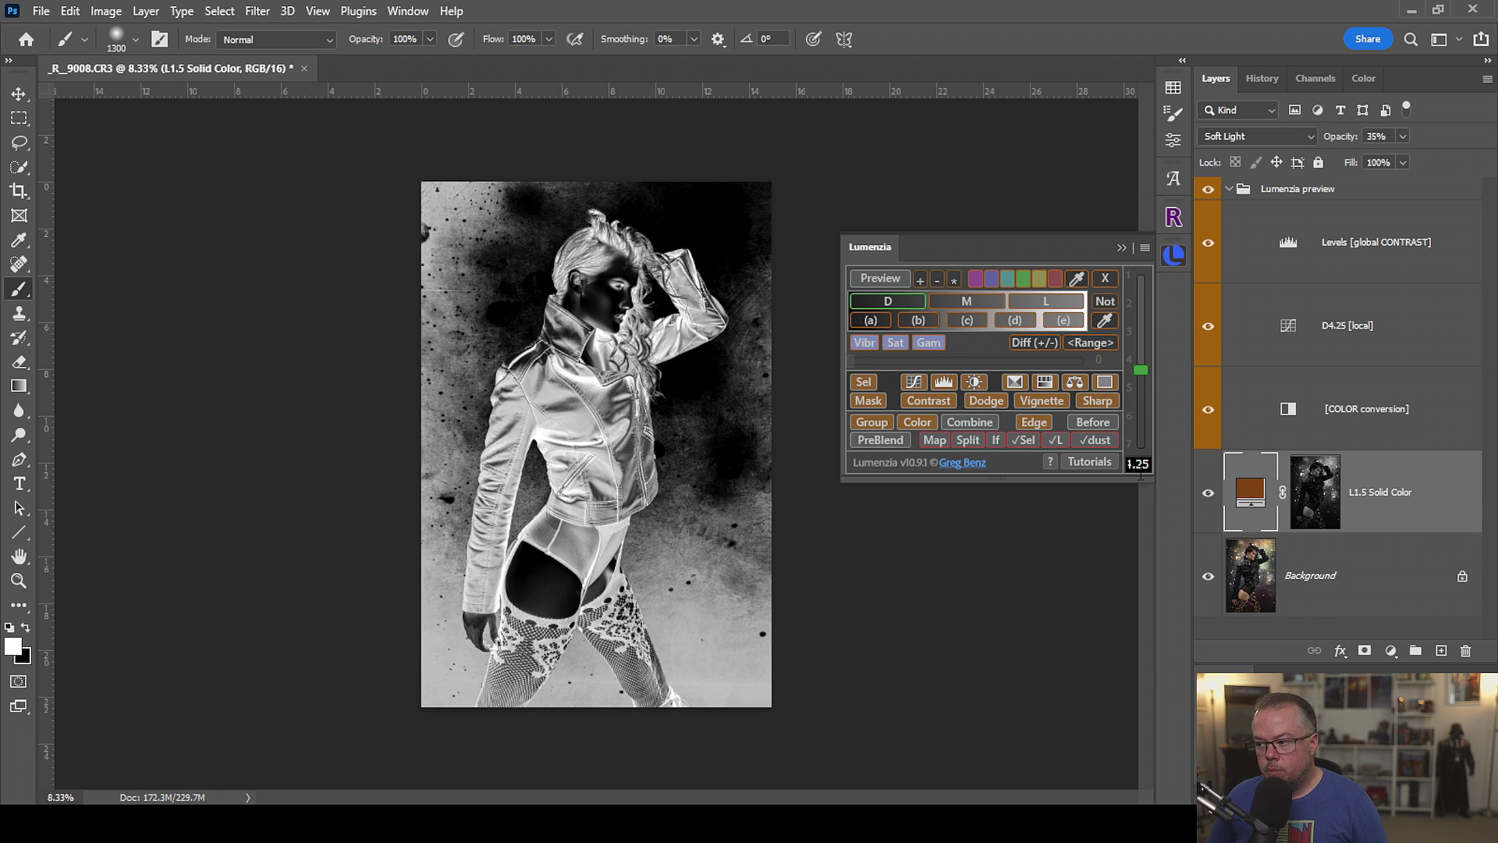
pyautogui.click(1108, 386)
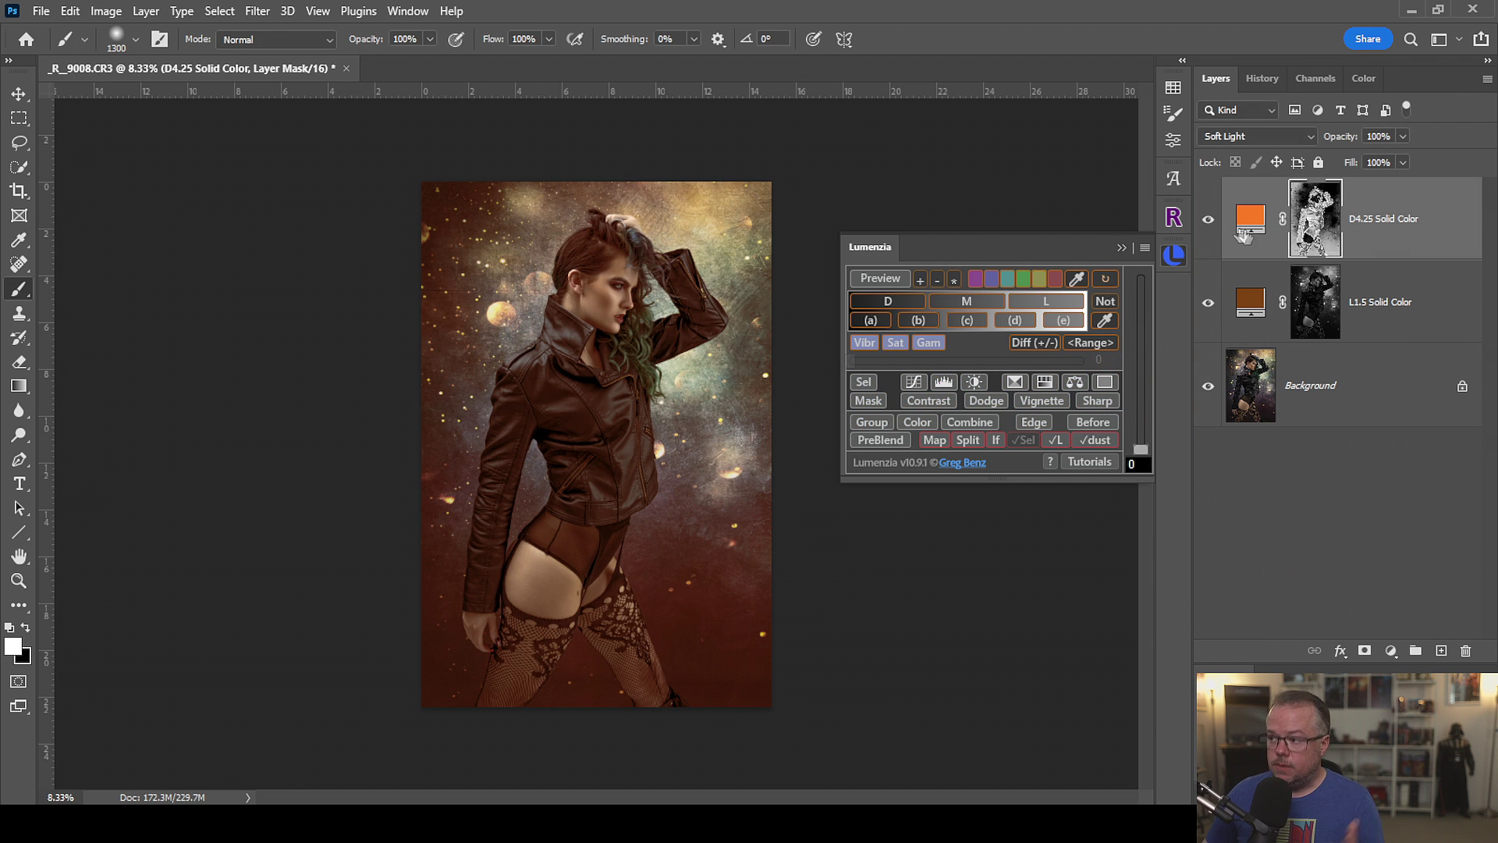
# Fill the D4.25 layer with dark purple 340558 and briefly check its shadow mask.
pyautogui.doubleClick(1251, 226)
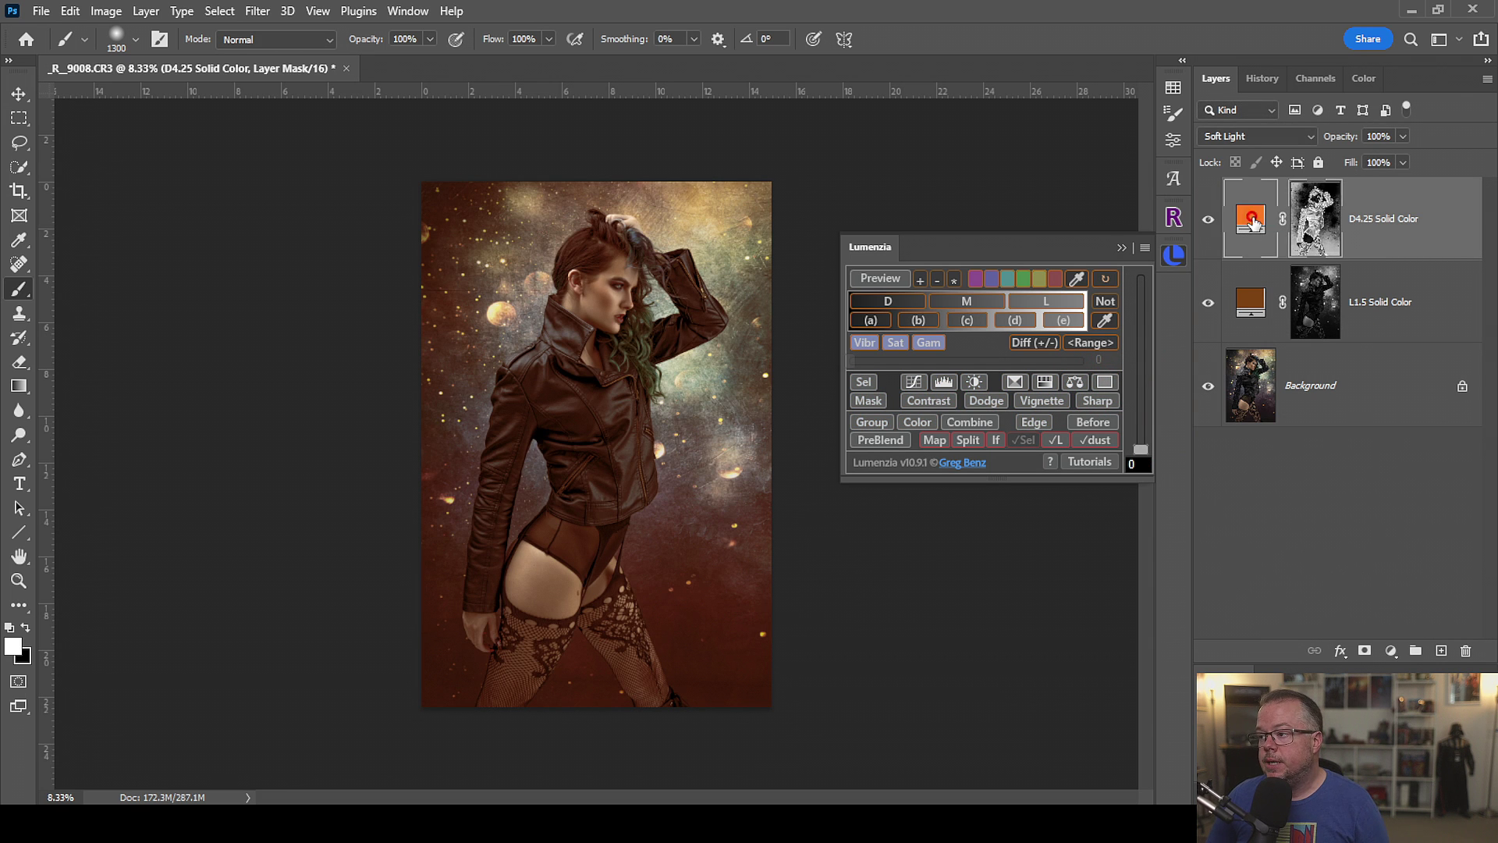
pyautogui.write('340558')
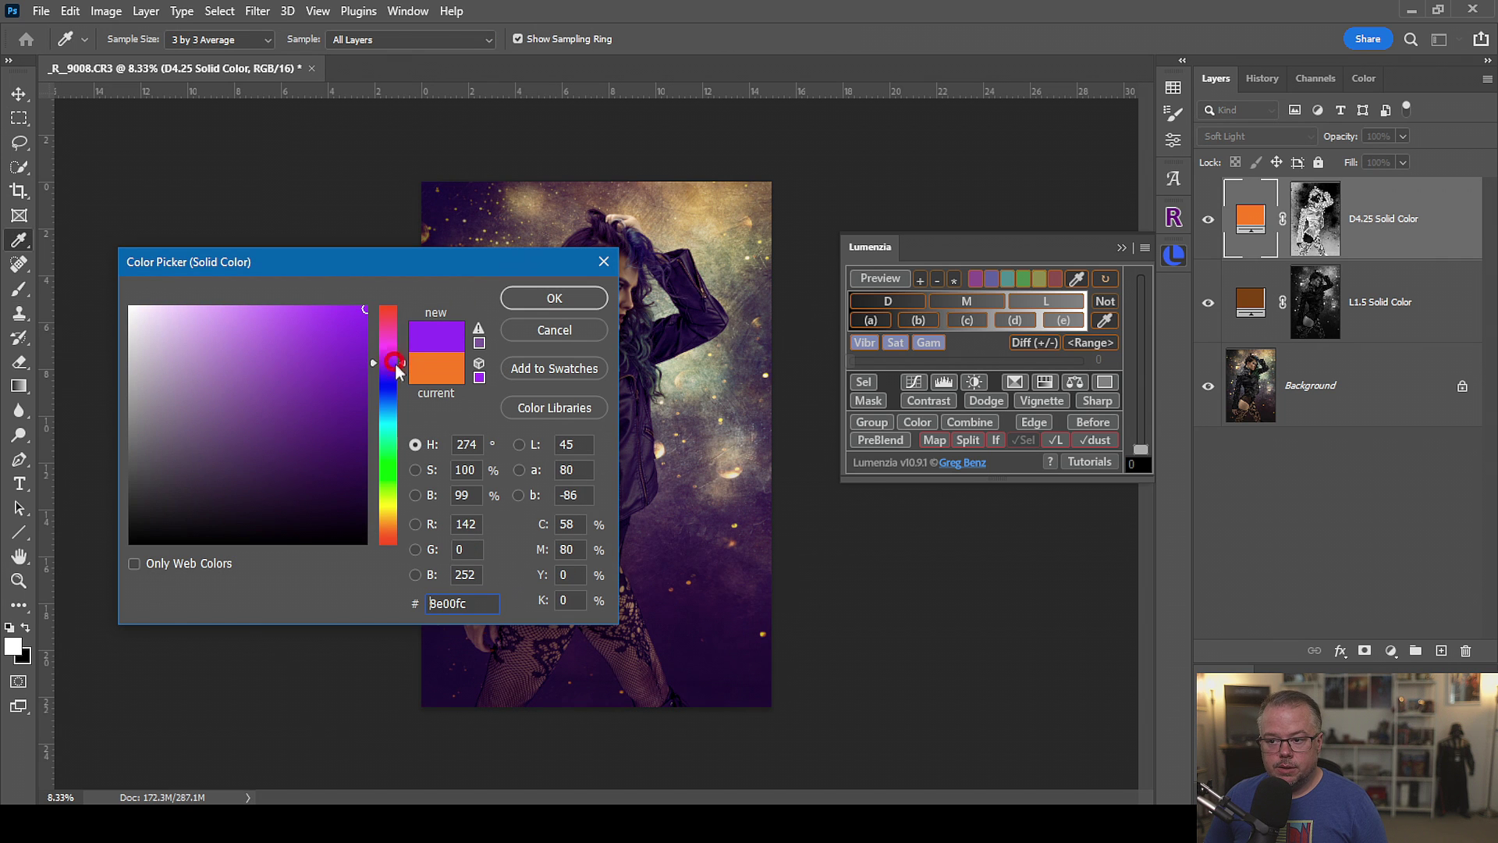
pyautogui.click(554, 299)
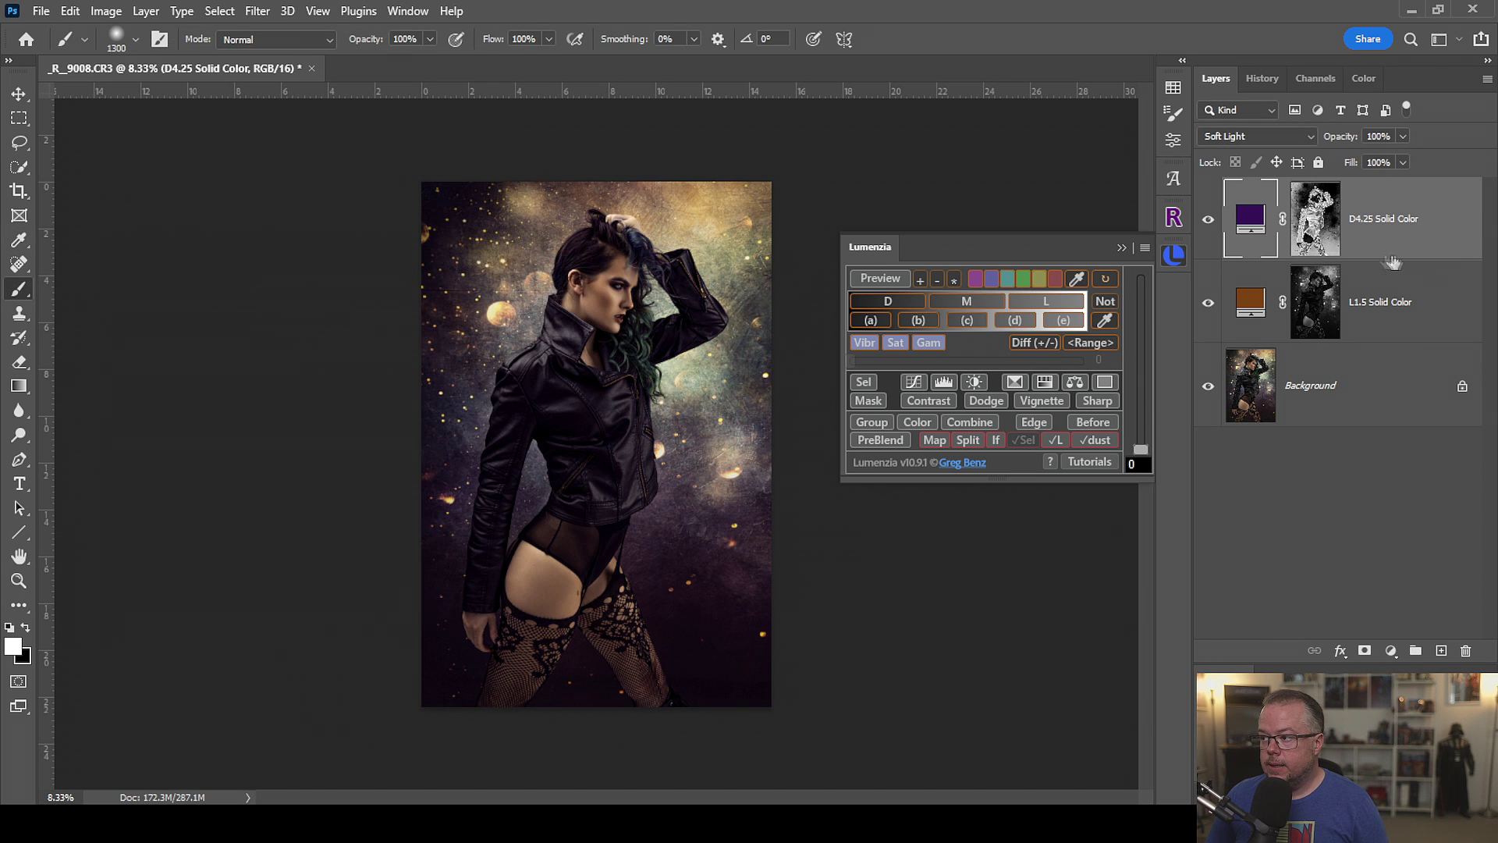
pyautogui.keyDown('alt'); pyautogui.click(1319, 215); pyautogui.keyUp('alt')
pyautogui.keyDown('alt'); pyautogui.click(1317, 217); pyautogui.keyUp('alt')
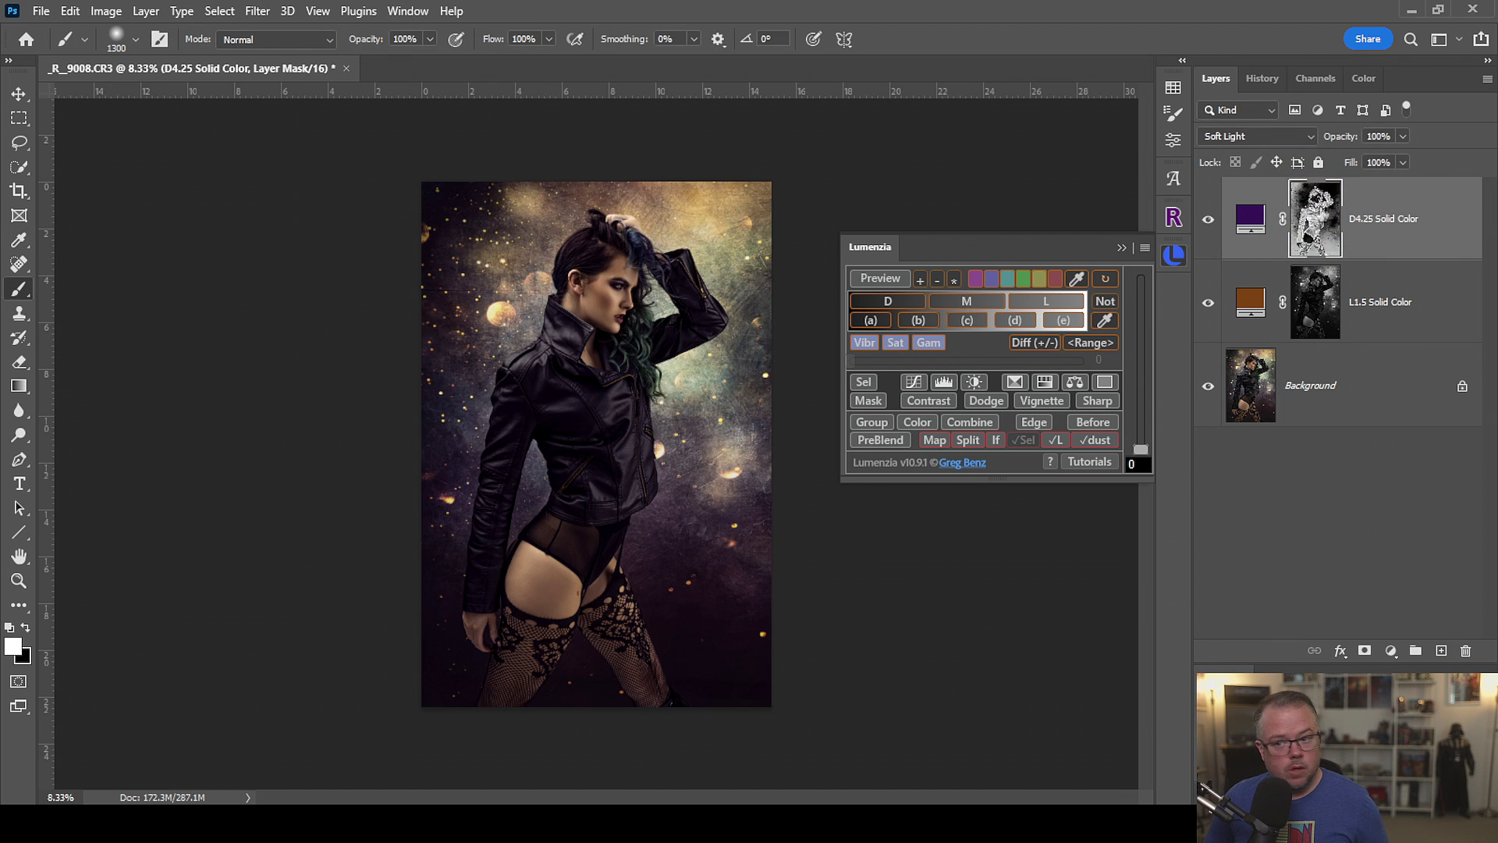
# Set the purple layer to Lighten blend mode at 26% opacity.
pyautogui.click(1280, 137)
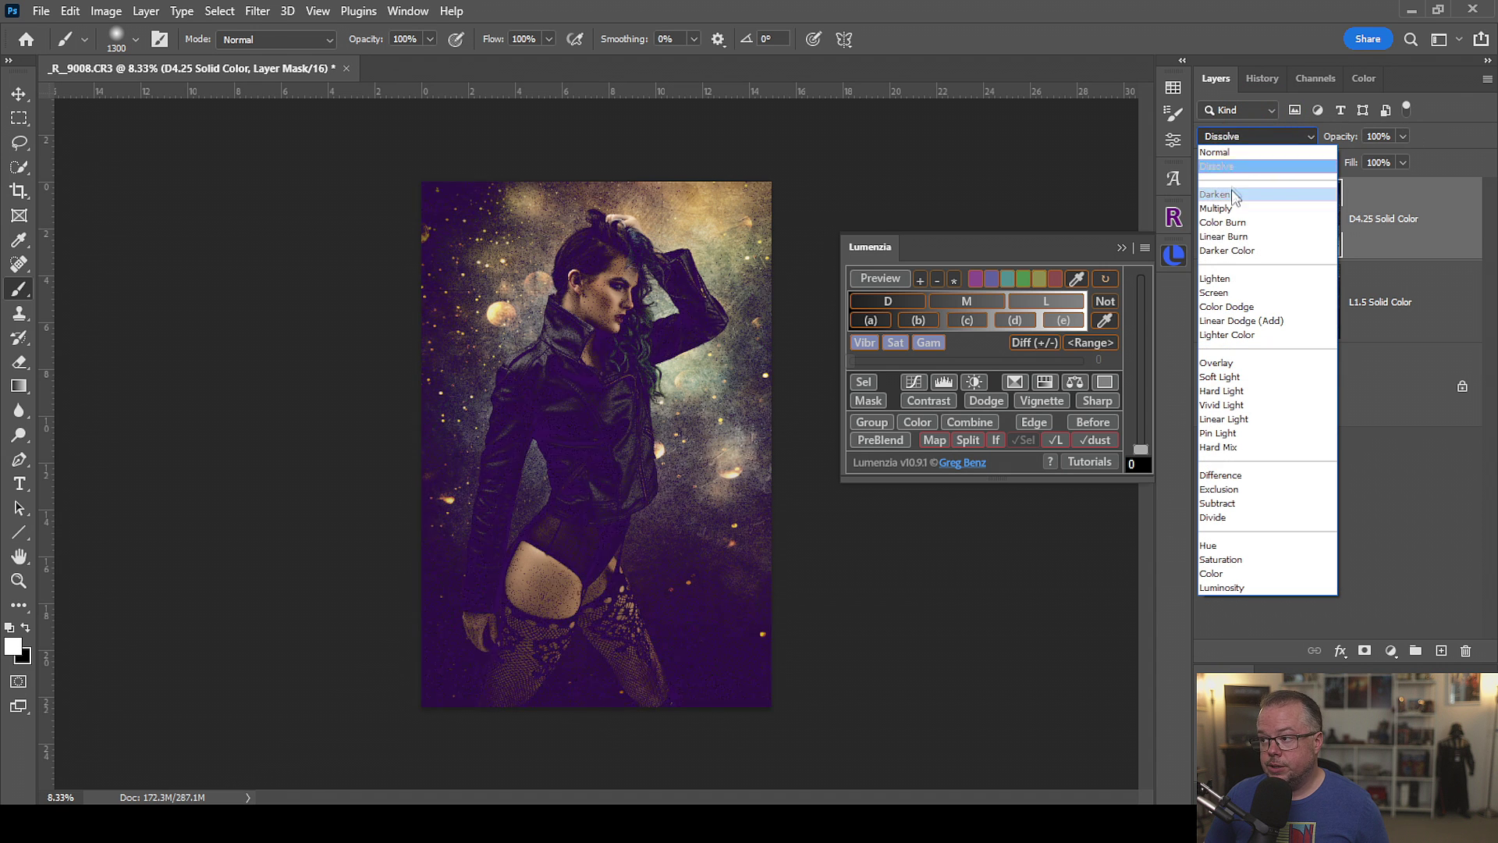
pyautogui.click(1231, 281)
pyautogui.moveTo(1402, 136); pyautogui.dragTo(1304, 143)
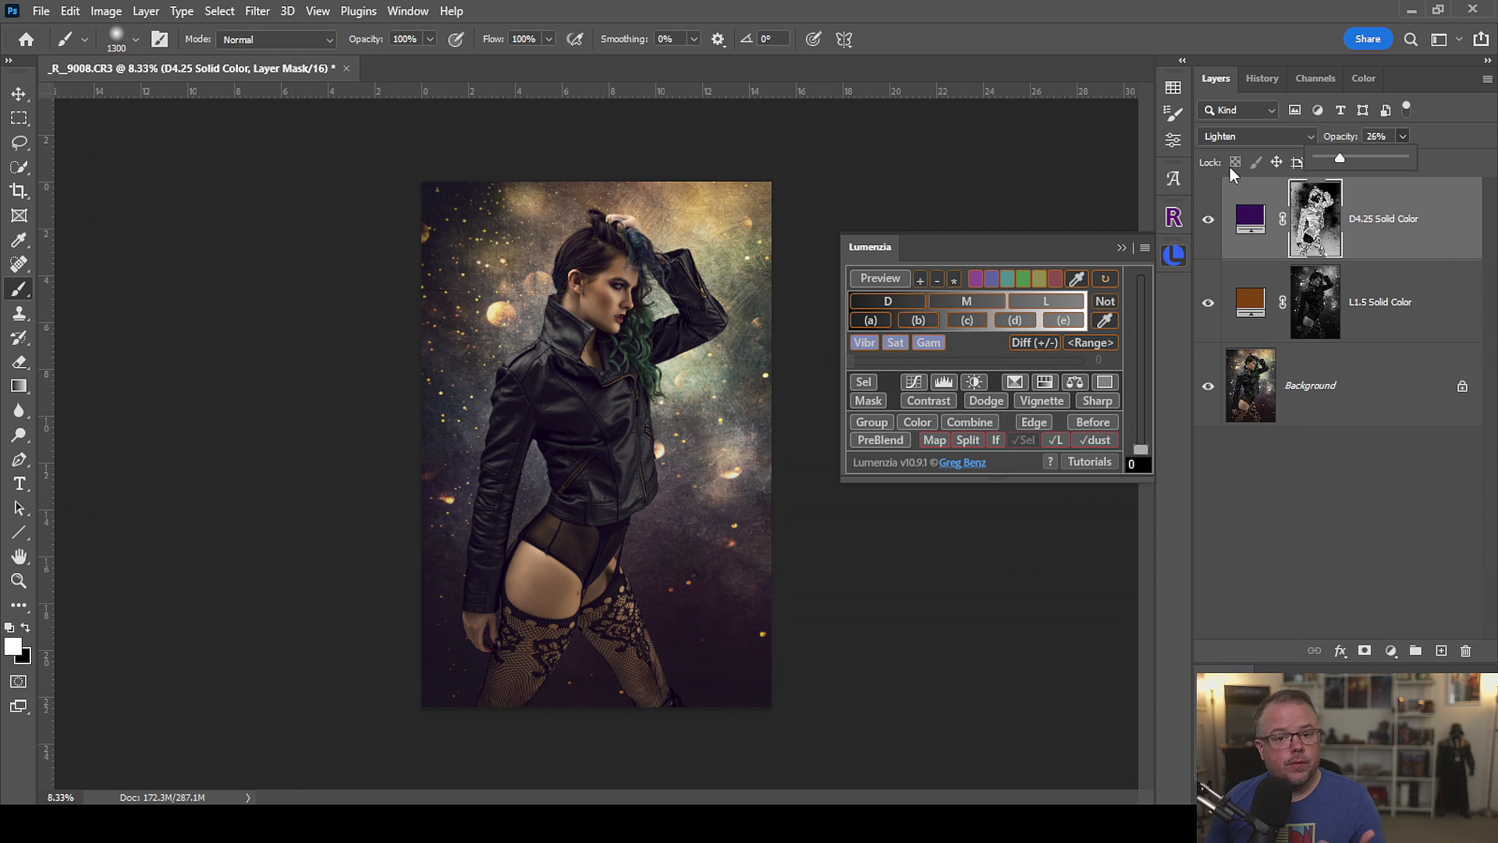
# Preview a Darks luminosity mask at D2.5 and create a Solid Color layer from it.
pyautogui.click(881, 300)
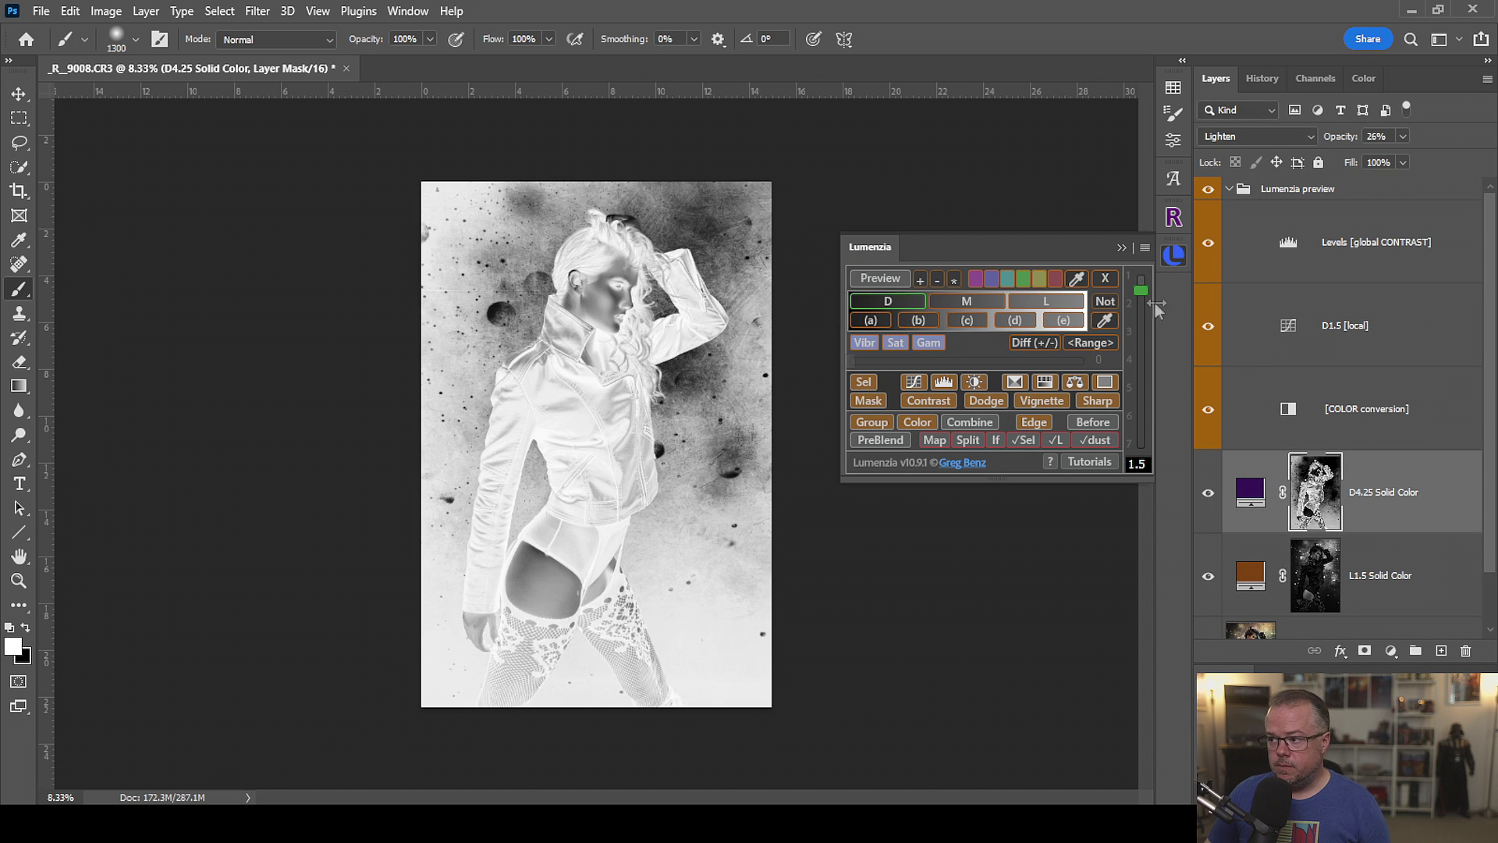
pyautogui.moveTo(1144, 298)
pyautogui.mouseDown()
pyautogui.moveTo(1142, 400)
pyautogui.moveTo(1143, 326)
pyautogui.mouseUp()
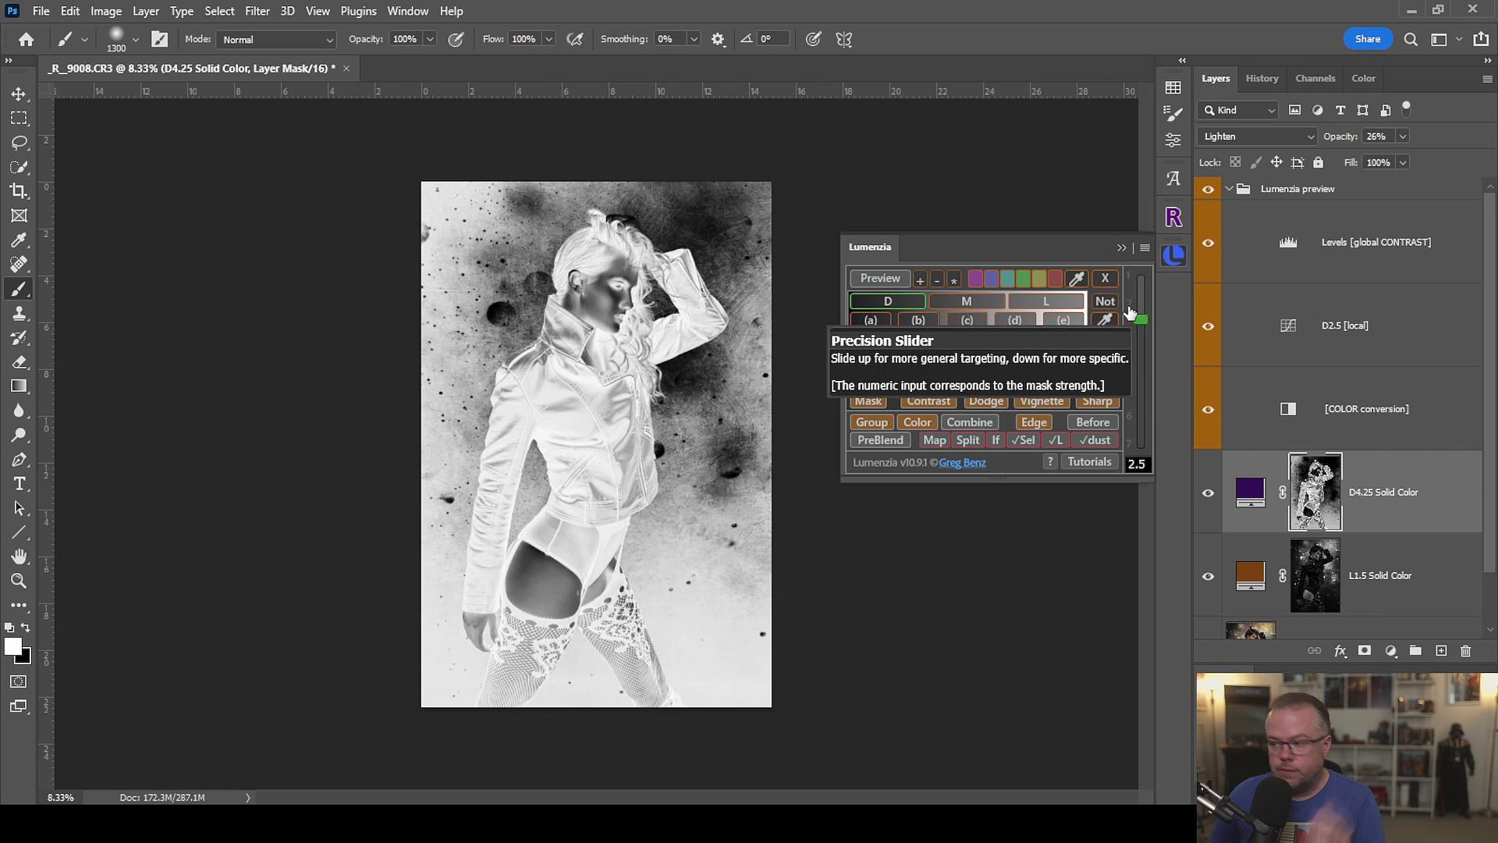
pyautogui.click(1104, 381)
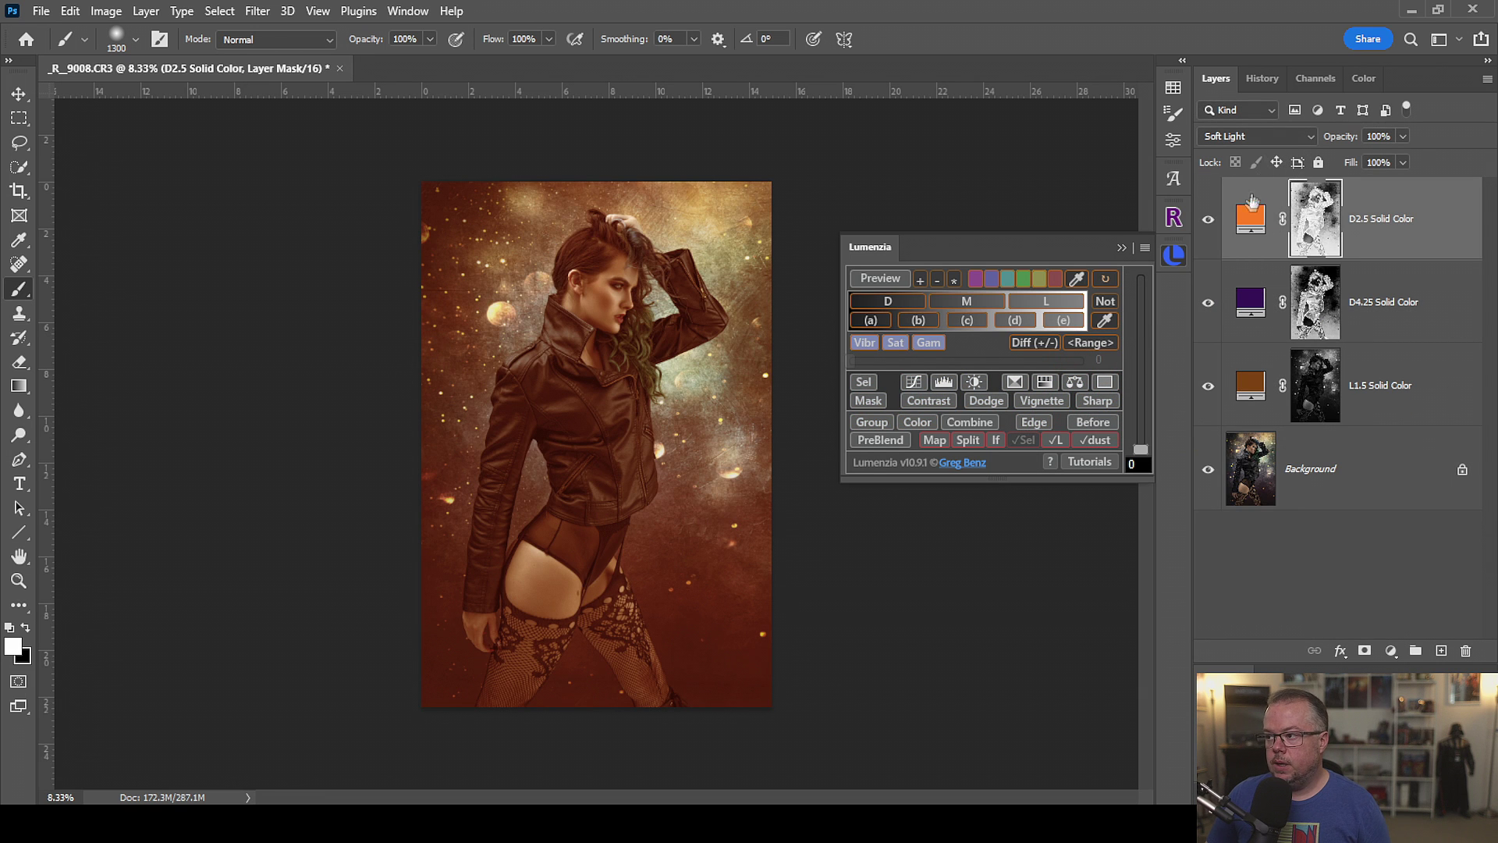
# Recolor the D2.5 fill to magenta-purple #620c72 and lower its opacity to 33%.
pyautogui.doubleClick(1249, 224)
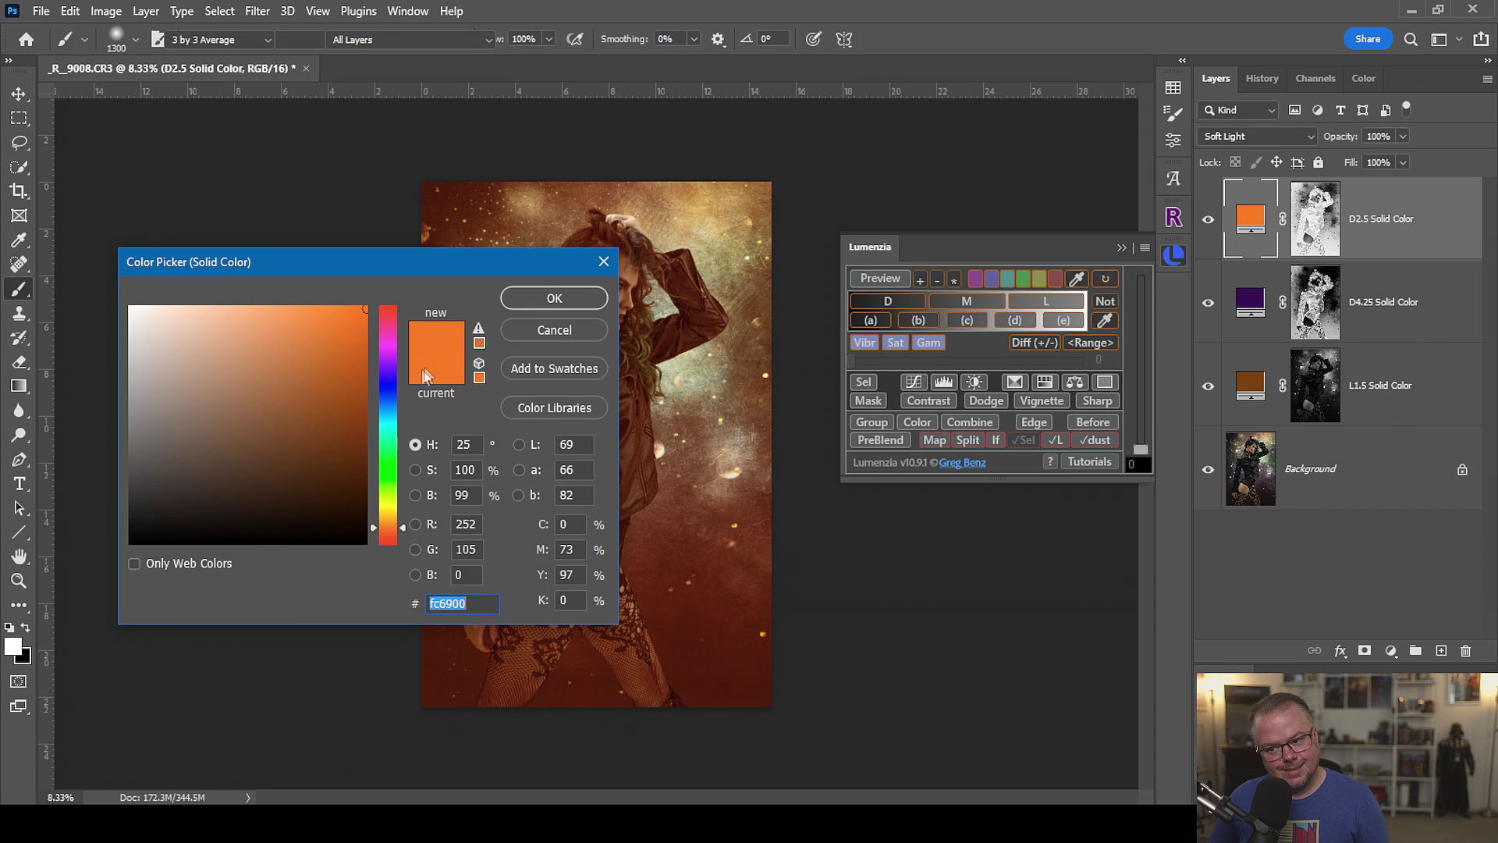
pyautogui.click(389, 358)
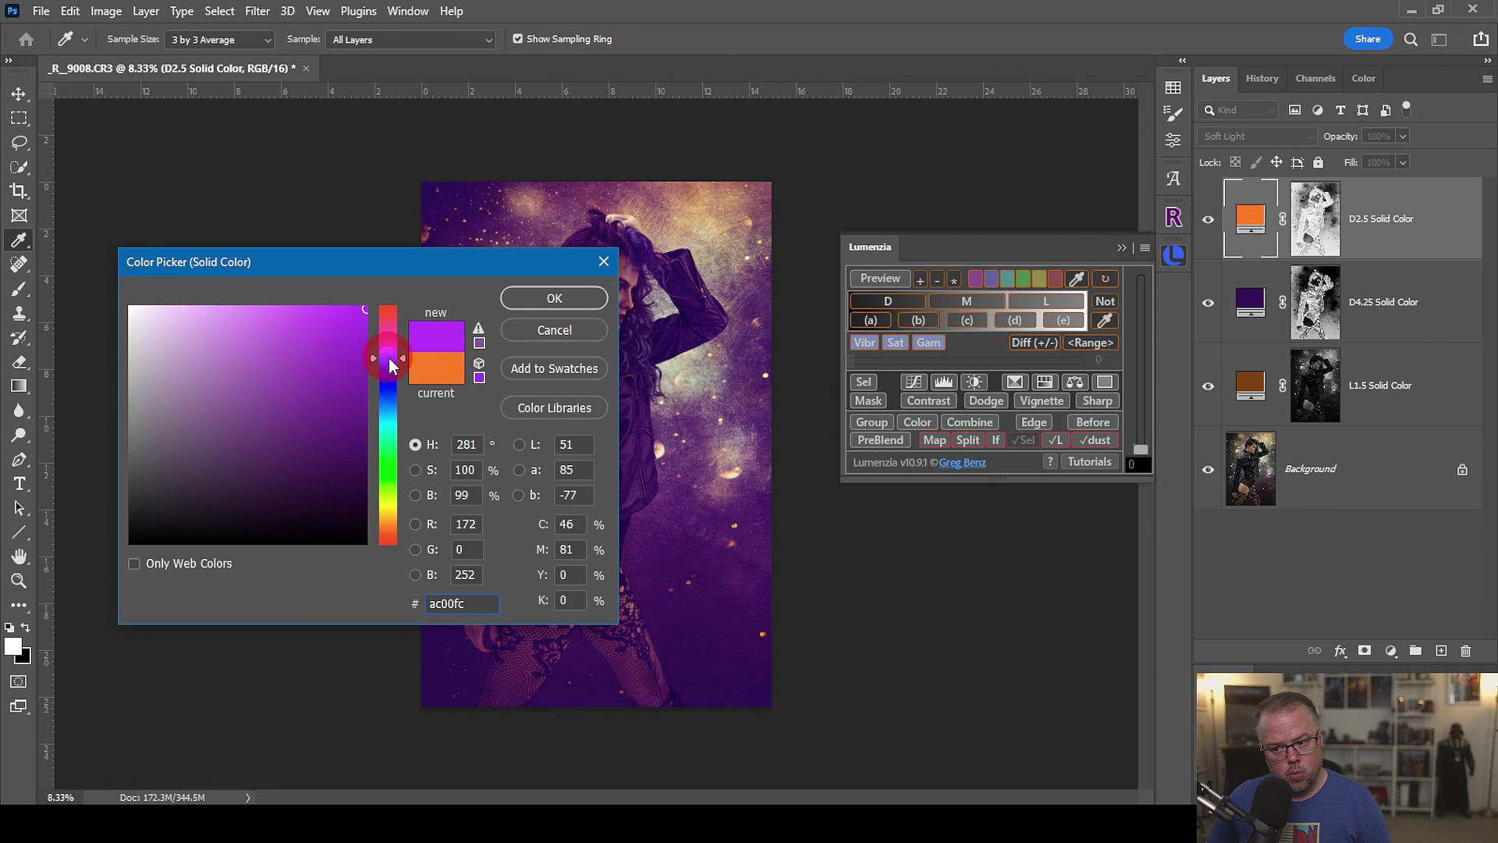
pyautogui.click(342, 437)
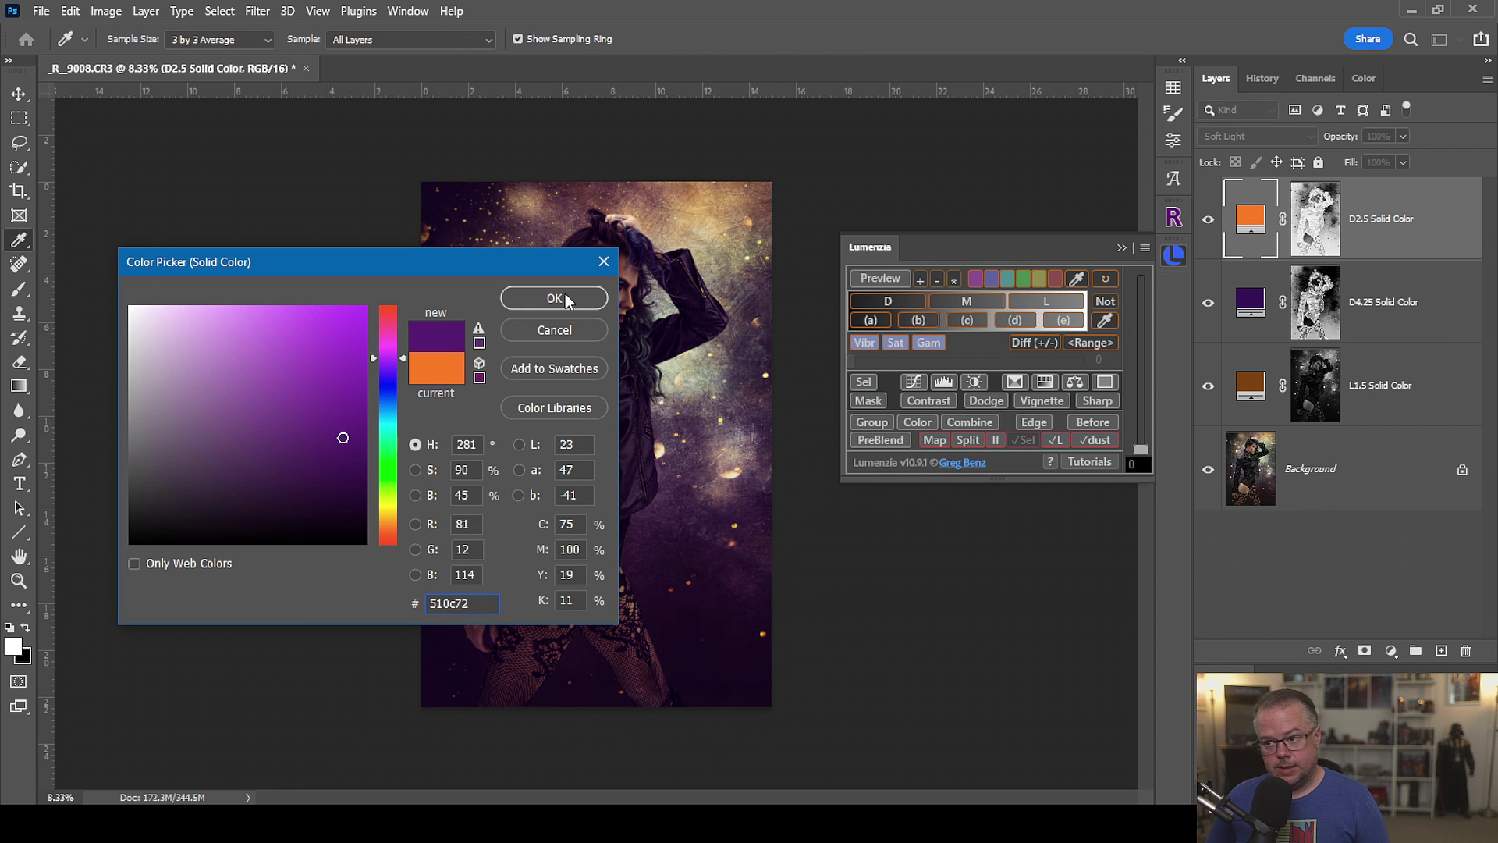
pyautogui.moveTo(394, 376); pyautogui.dragTo(400, 355)
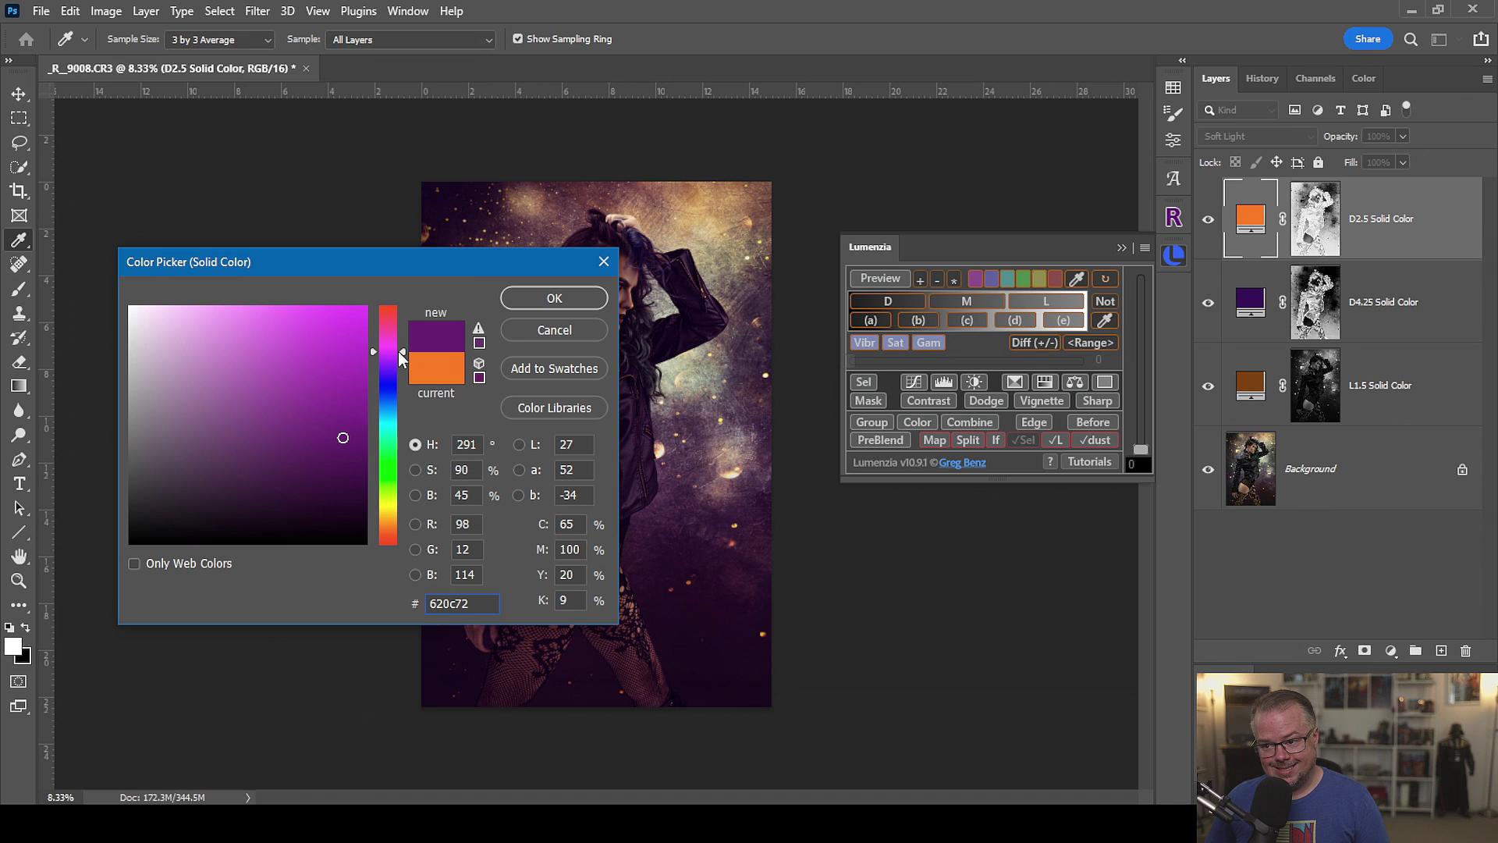
pyautogui.click(551, 298)
pyautogui.press('b')
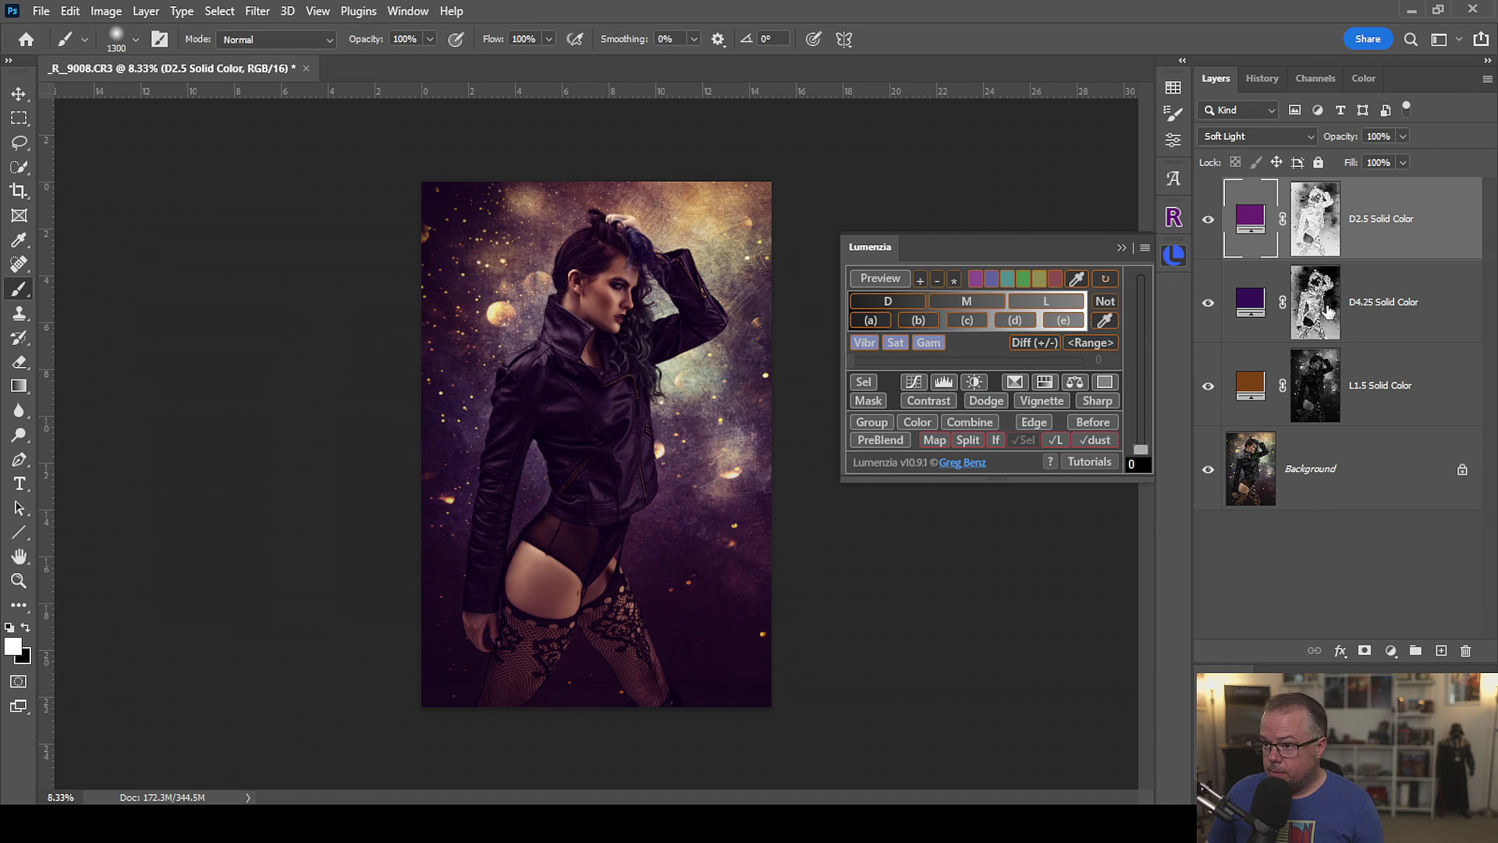
pyautogui.click(1403, 134)
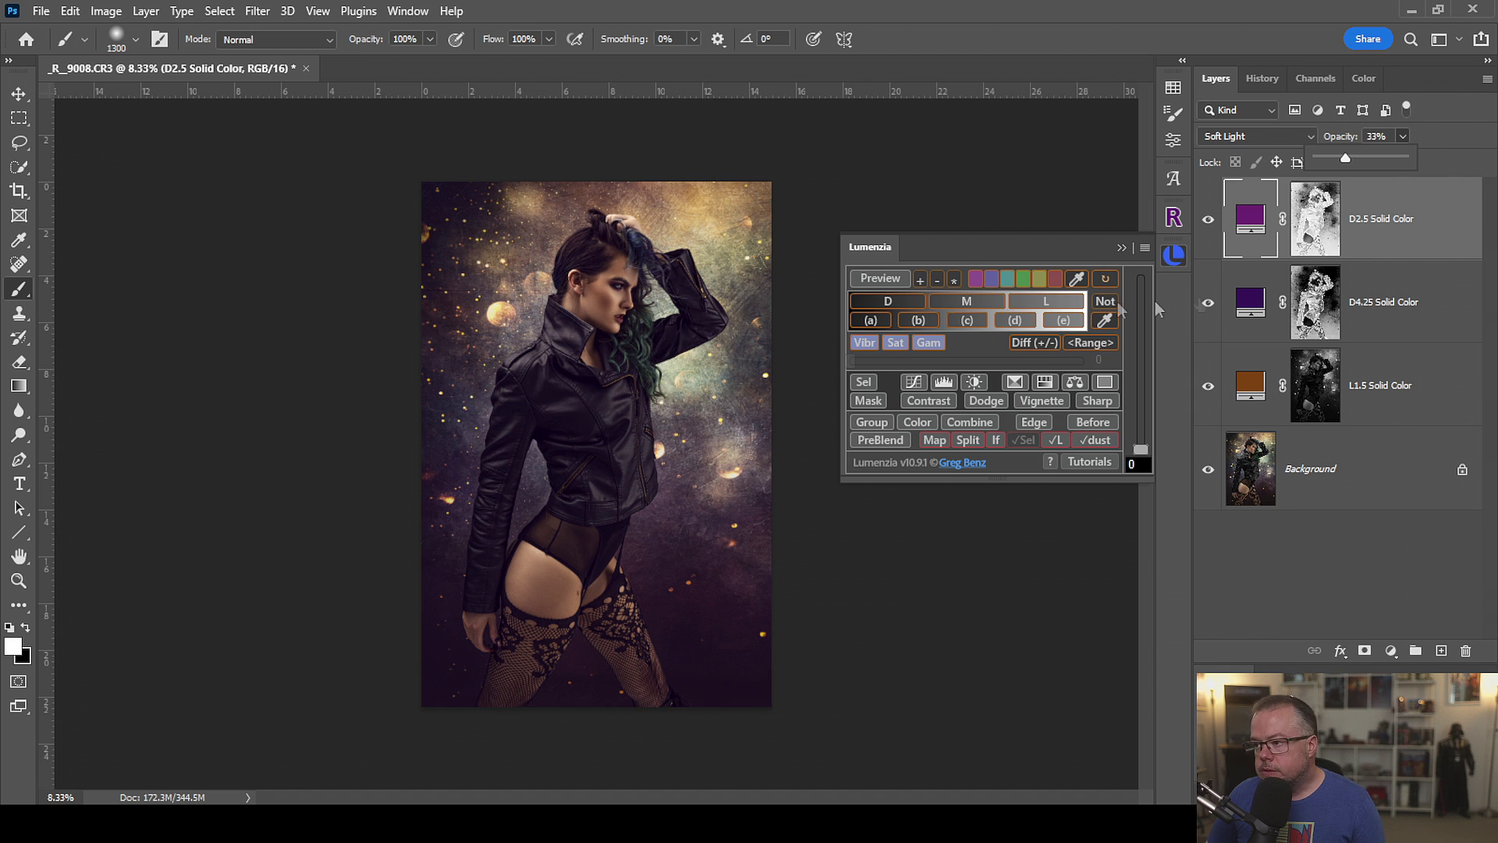
# Preview a Lights luminosity mask at L3 and create a Solid Color layer from it.
pyautogui.click(1055, 301)
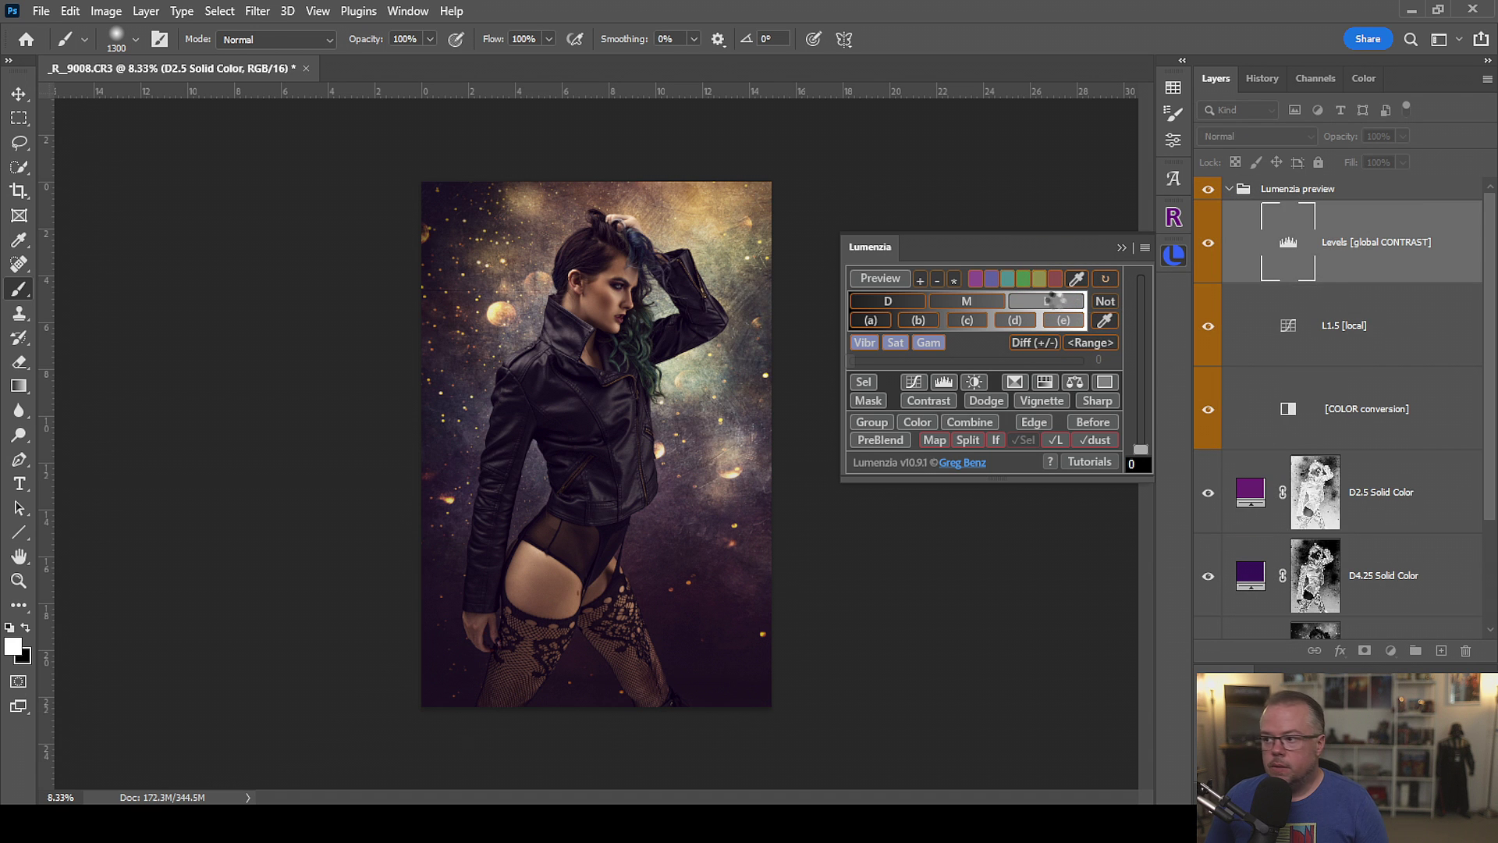
pyautogui.moveTo(1141, 292); pyautogui.dragTo(1142, 334)
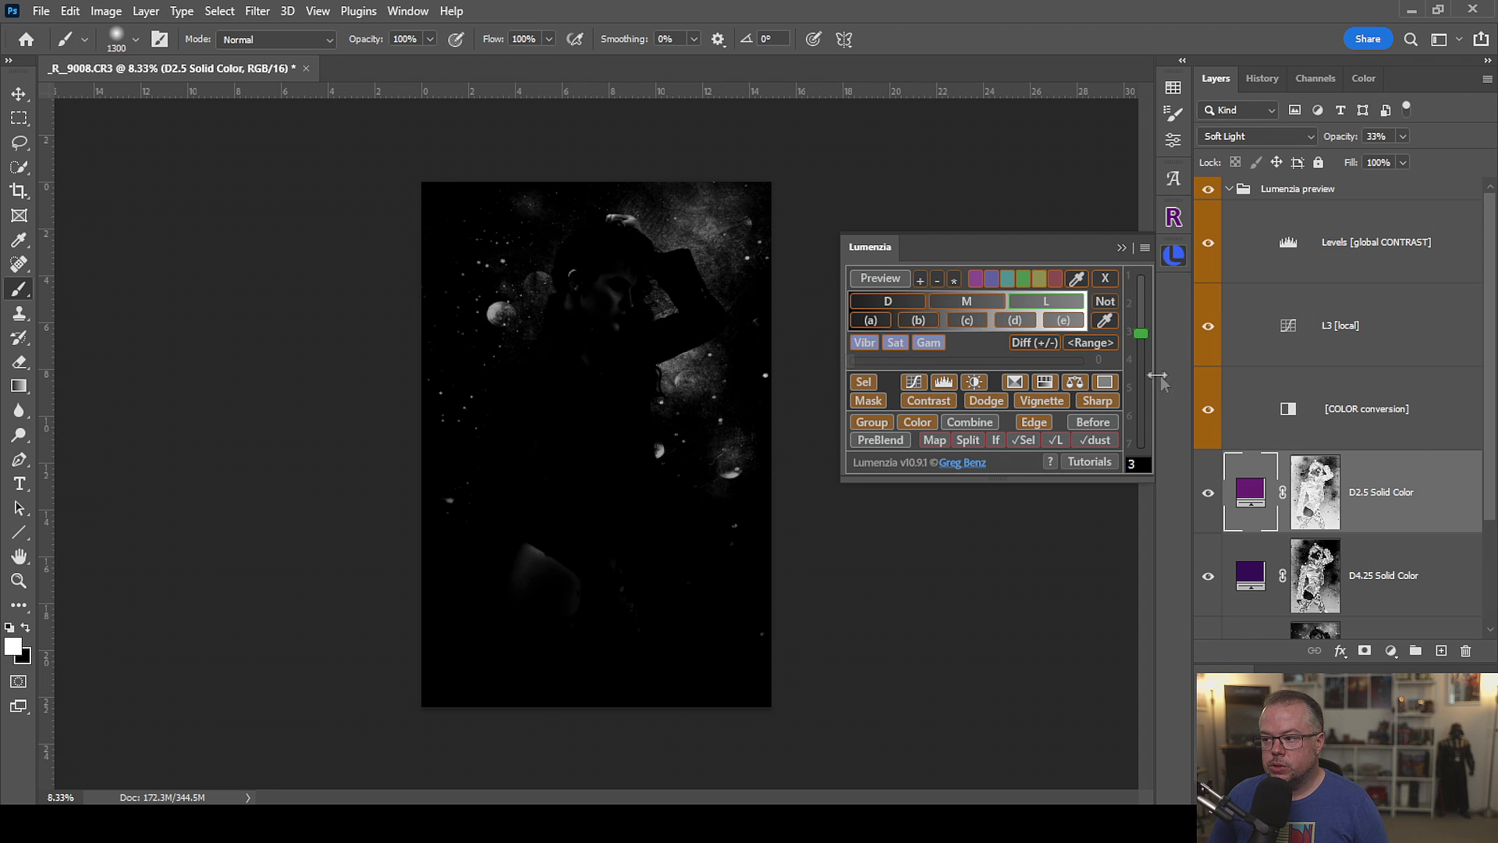
pyautogui.click(1110, 384)
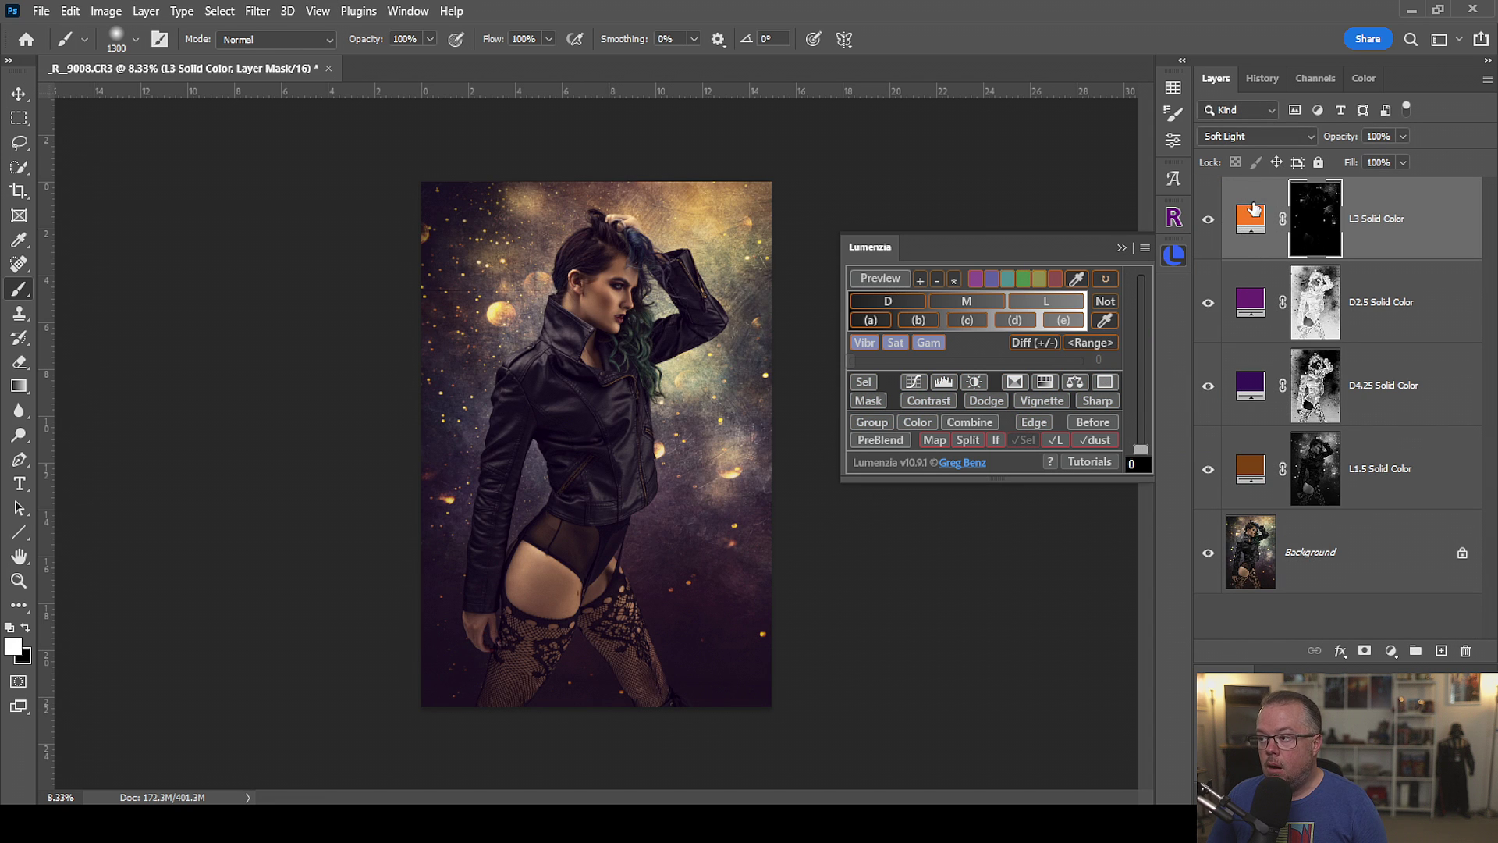
# Recolor the L3 fill to soft coral red #fb5353, compare before/after, and set opacity to 53%.
pyautogui.doubleClick(1251, 220)
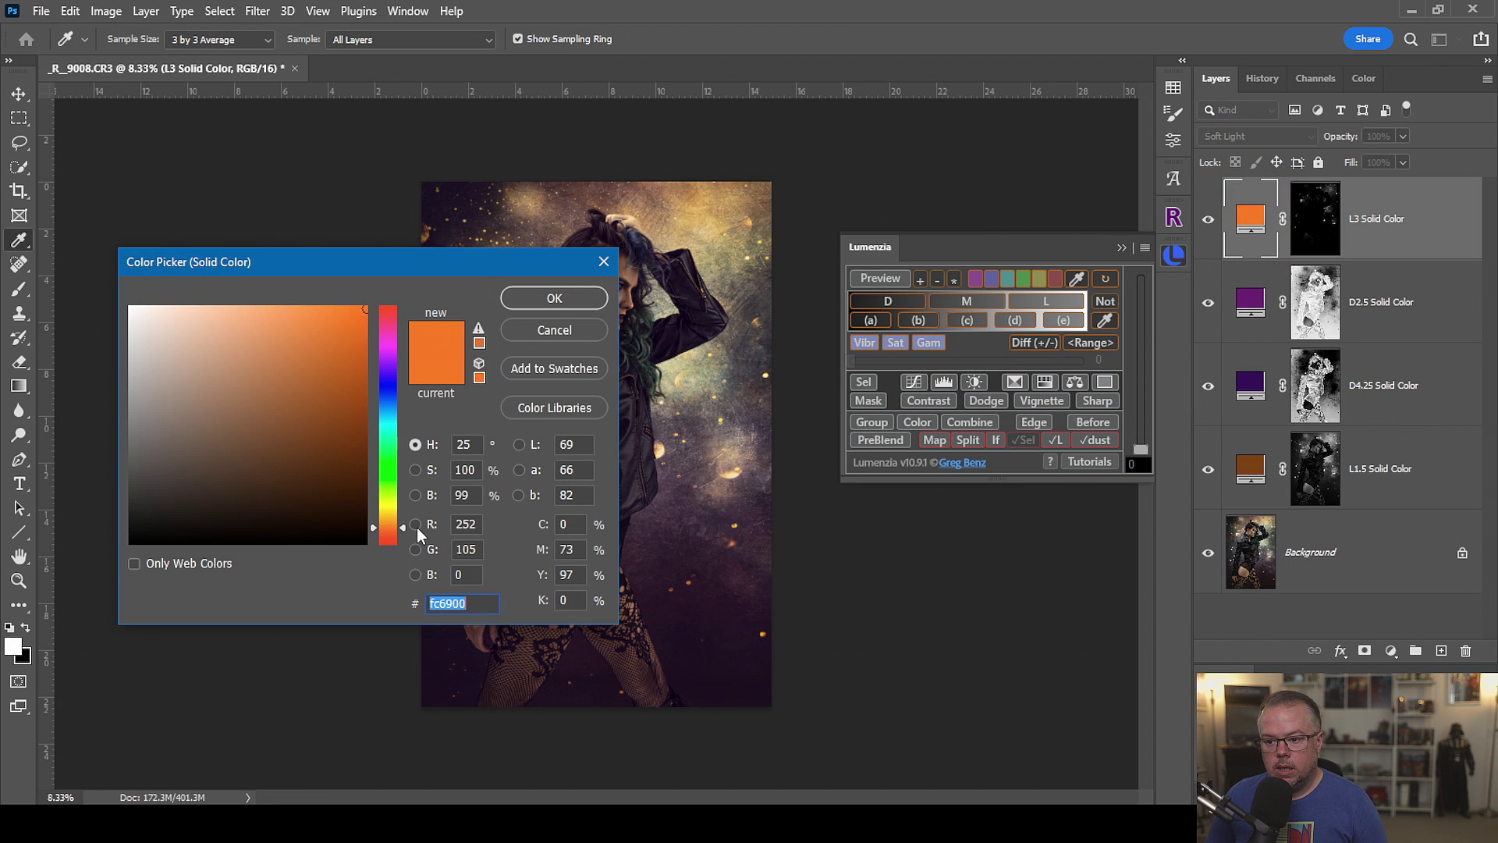
pyautogui.moveTo(403, 531); pyautogui.dragTo(404, 545)
pyautogui.moveTo(293, 309); pyautogui.dragTo(279, 308)
pyautogui.click(587, 309)
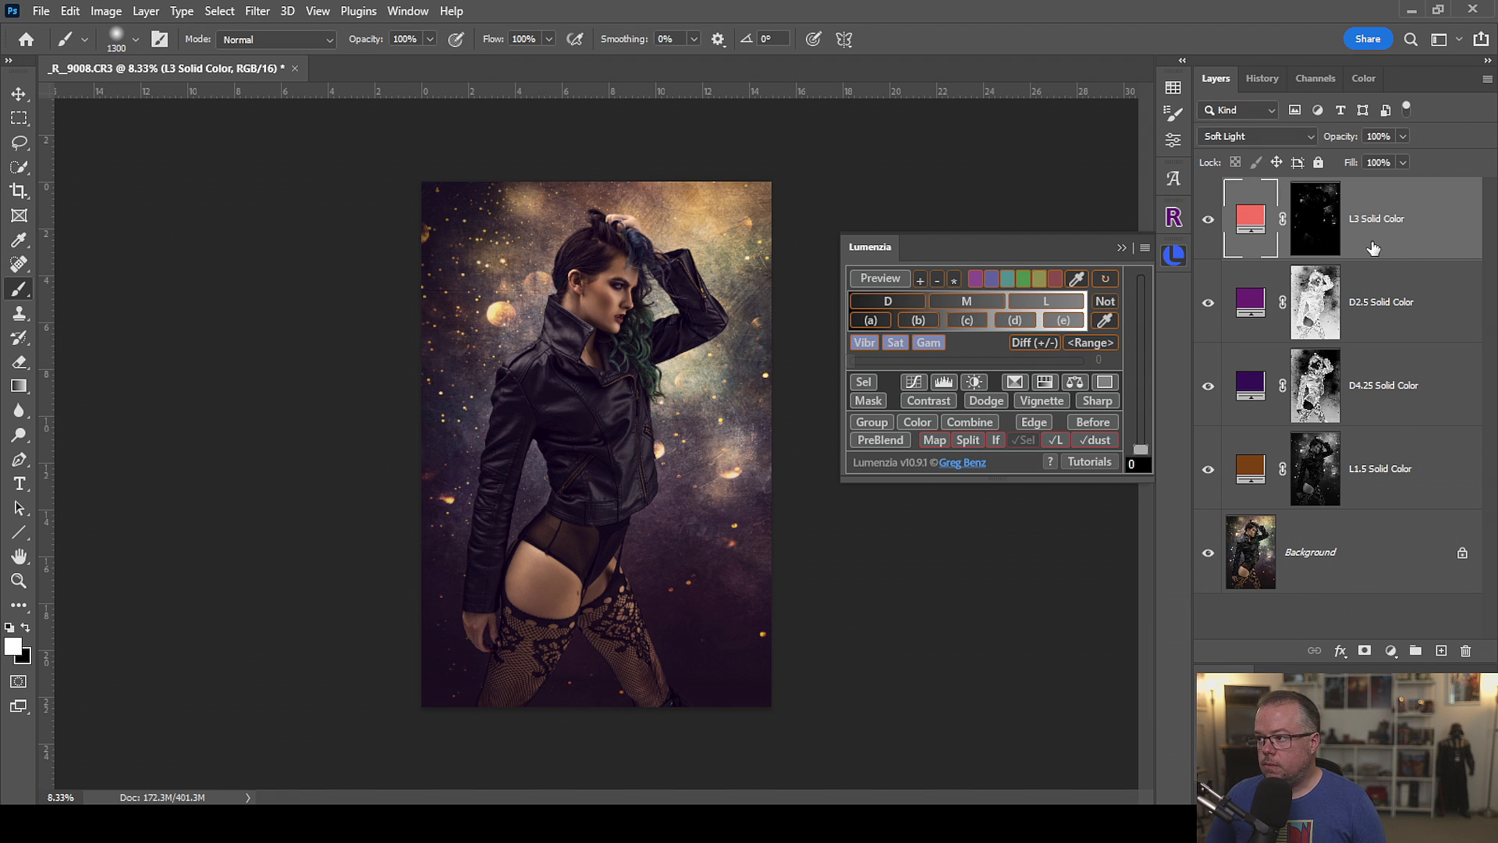
pyautogui.click(1208, 222)
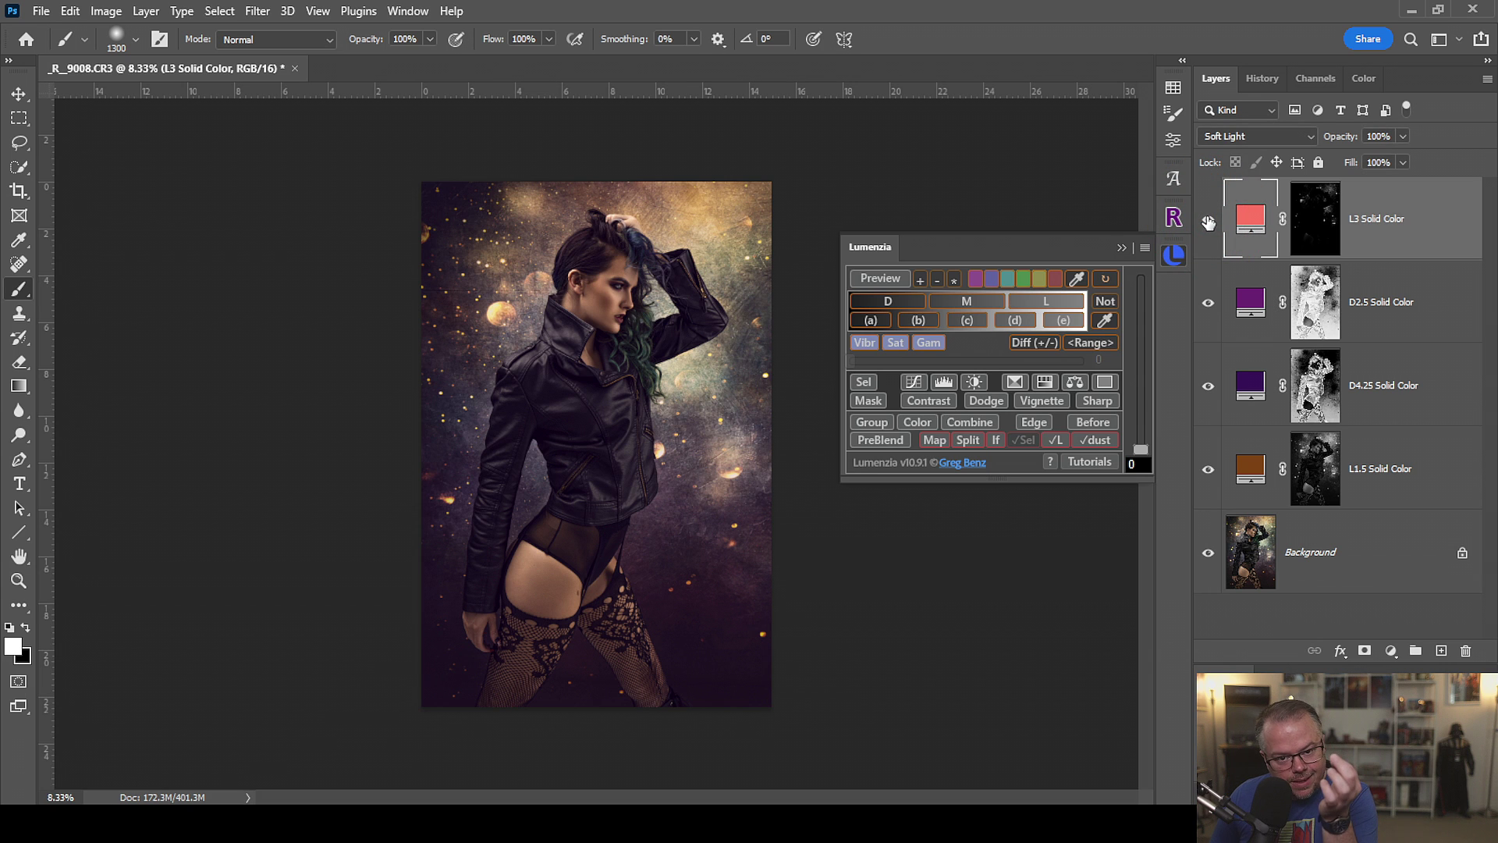
pyautogui.click(1402, 137)
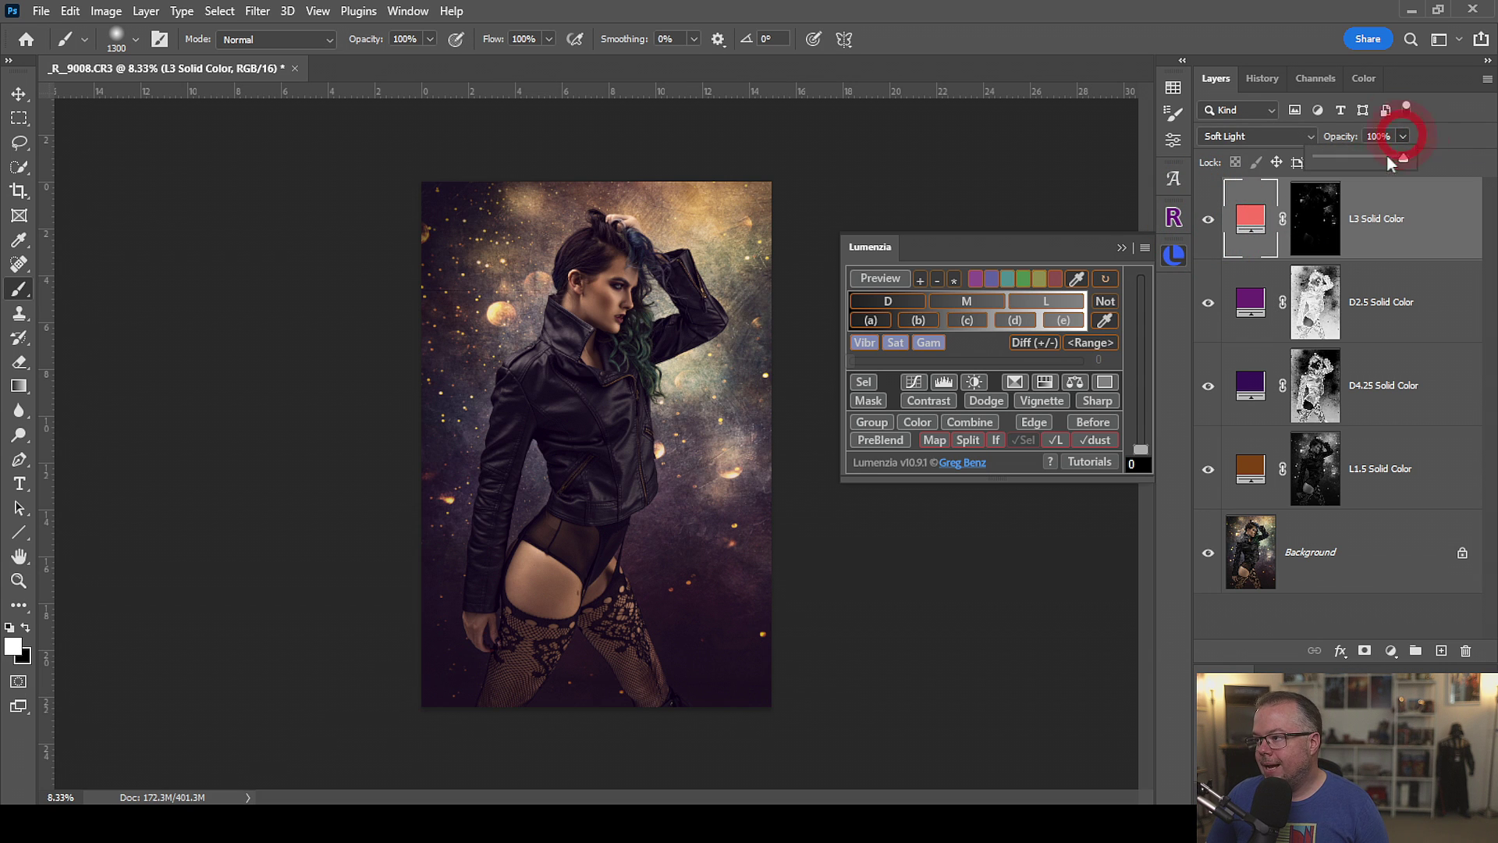
pyautogui.moveTo(1387, 155); pyautogui.dragTo(1362, 158)
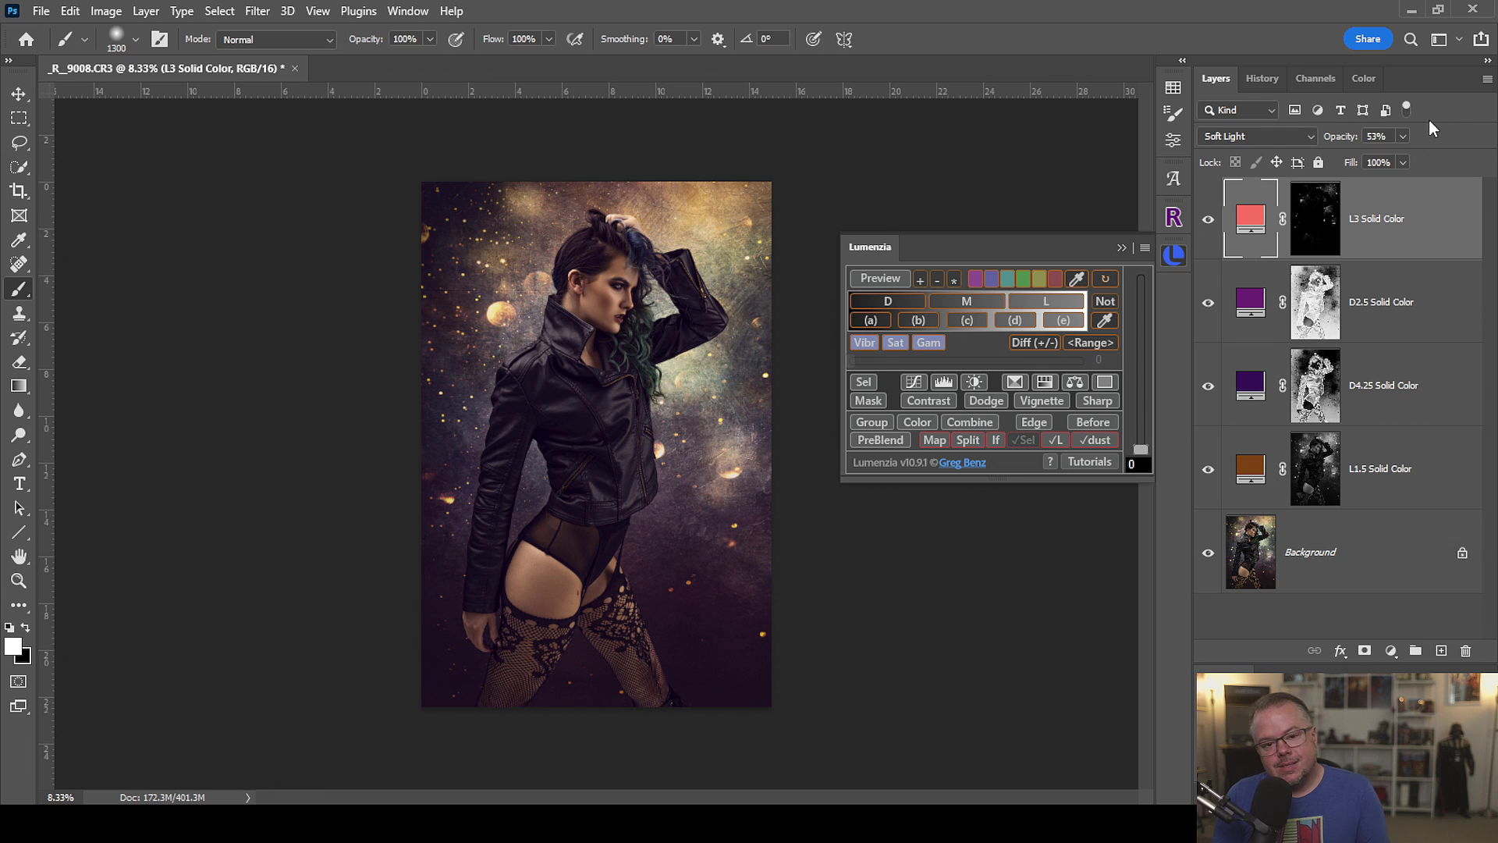